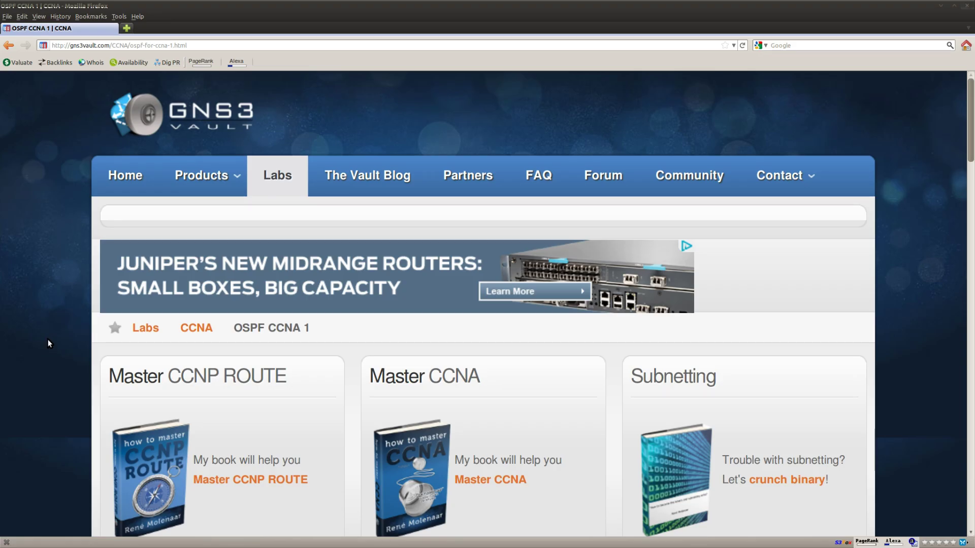
- Scroll the OSPF CCNA 1 lab page past the Scenario and Goal sections to the topology diagram
{"action": "scroll", "coordinate": [53, 336], "scroll_direction": "down", "scroll_amount": 5}
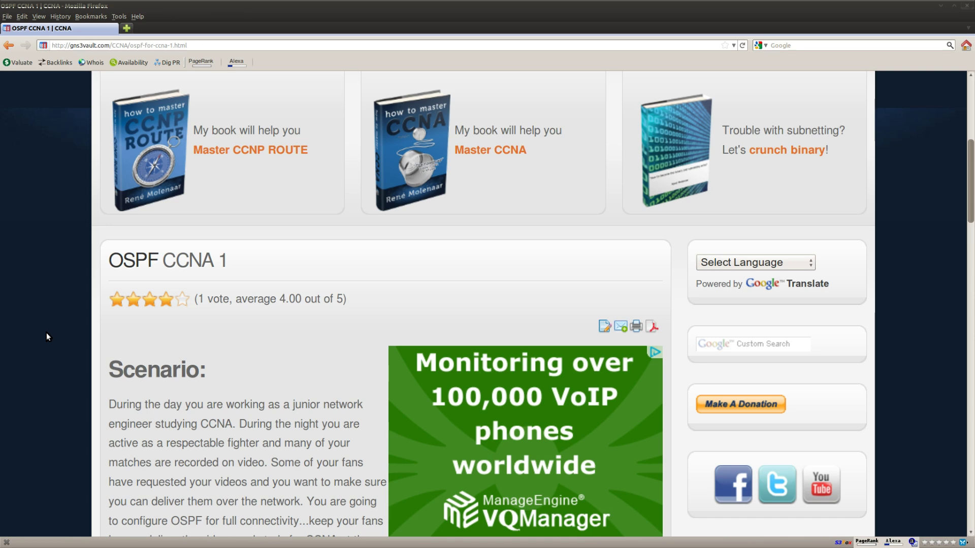
{"action": "scroll", "coordinate": [53, 335], "scroll_direction": "down", "scroll_amount": 3}
{"action": "scroll", "coordinate": [54, 335], "scroll_direction": "down", "scroll_amount": 6}
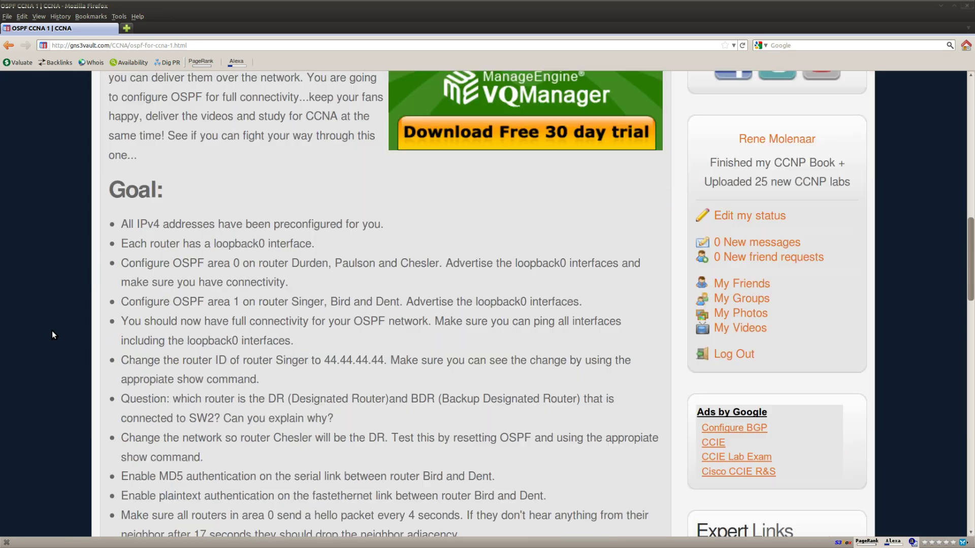
{"action": "scroll", "coordinate": [44, 333], "scroll_direction": "down", "scroll_amount": 10}
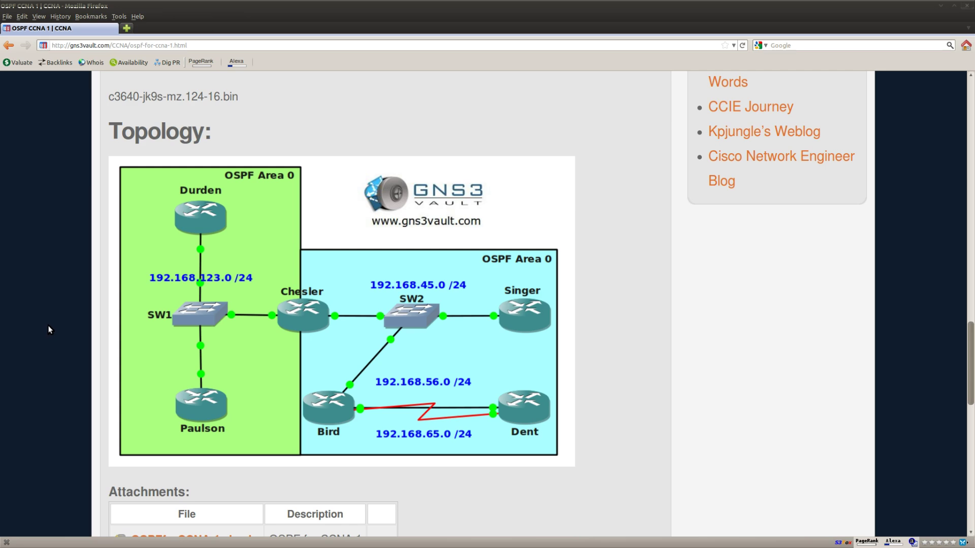
- Scroll back up to the Goal list and highlight the first goal and the loopback0 goal bullet
{"action": "scroll", "coordinate": [47, 330], "scroll_direction": "up", "scroll_amount": 9}
{"action": "scroll", "coordinate": [48, 333], "scroll_direction": "up", "scroll_amount": 2}
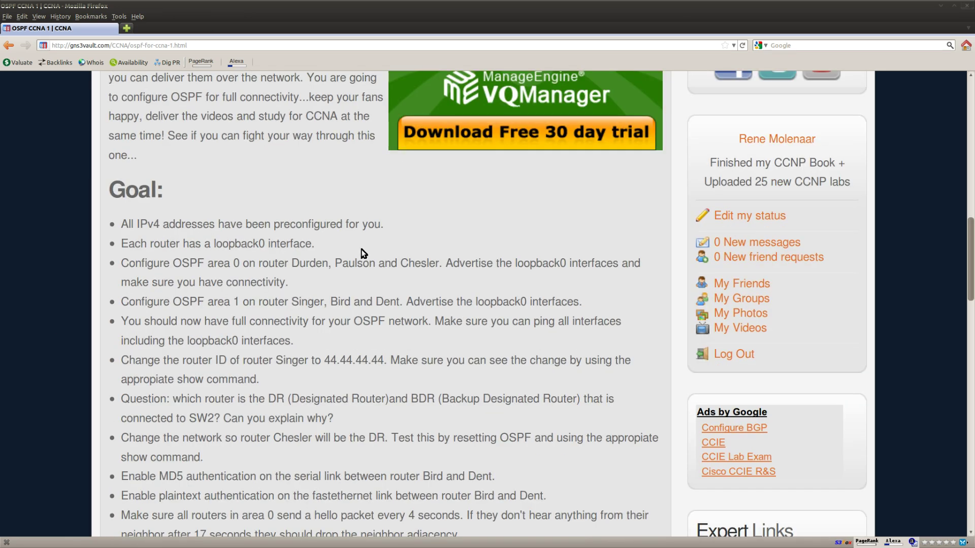
{"action": "left_click_drag", "start_coordinate": [391, 227], "coordinate": [122, 225]}
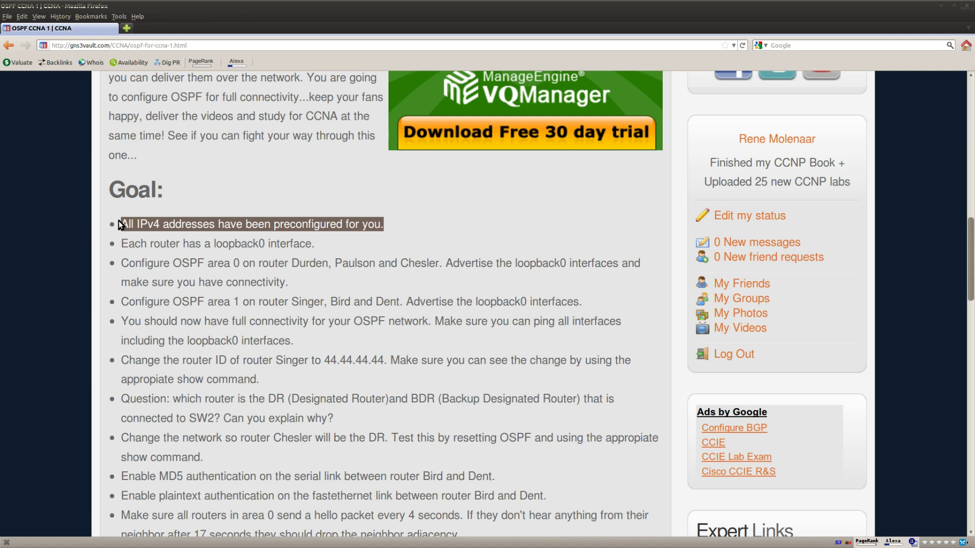
{"action": "left_click", "coordinate": [305, 239]}
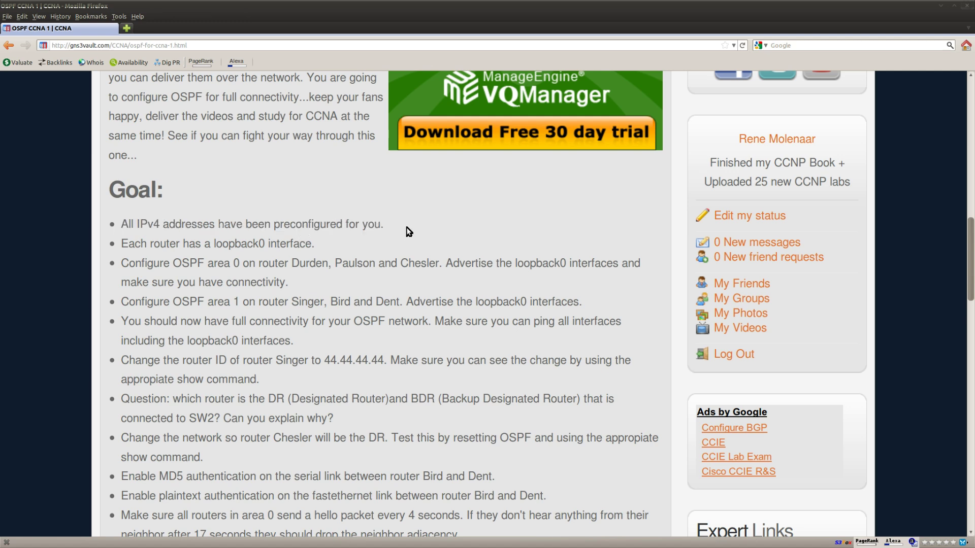
{"action": "left_click_drag", "start_coordinate": [407, 229], "coordinate": [126, 226]}
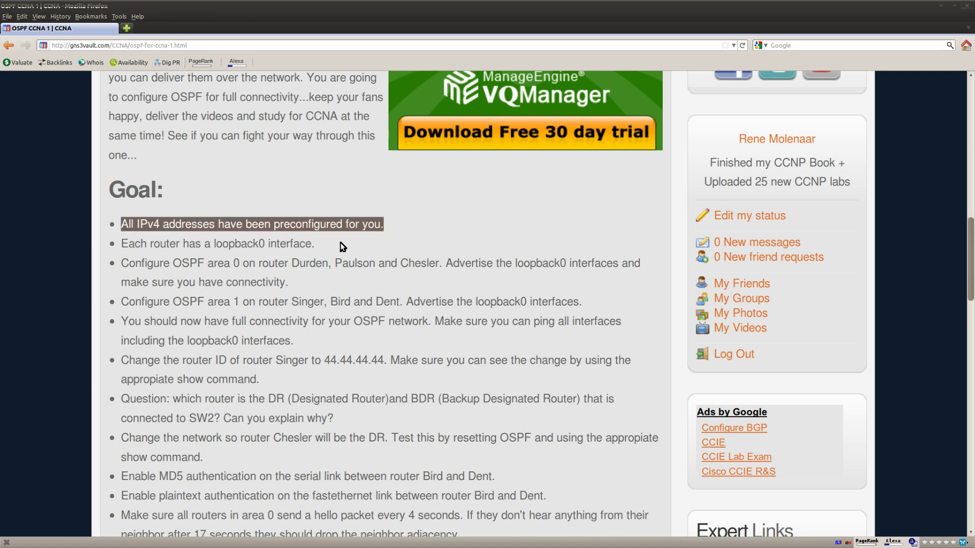
{"action": "left_click_drag", "start_coordinate": [340, 247], "coordinate": [121, 245]}
{"action": "left_click", "coordinate": [323, 285]}
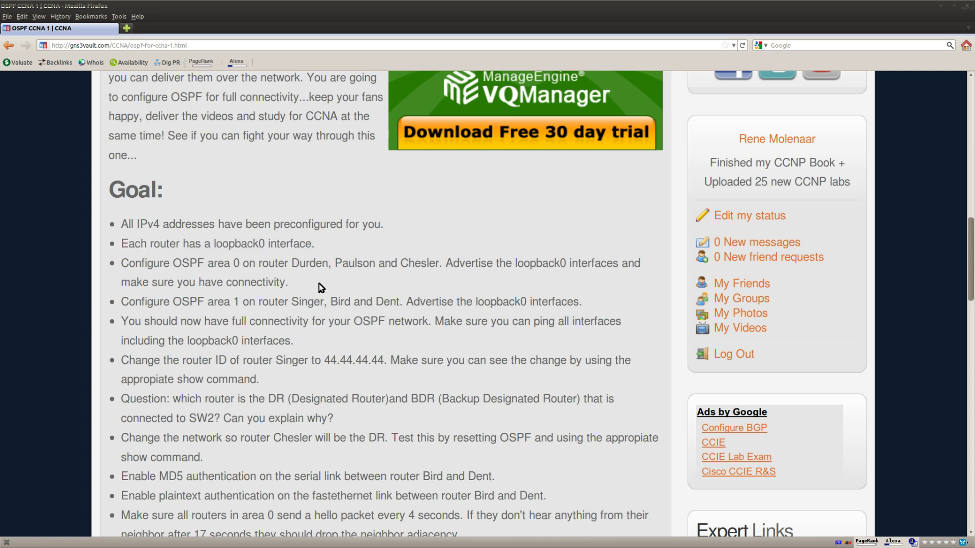
- Highlight 'Configure OSPF area 0' and the loopback0 interfaces phrase in the third goal, then scroll down
{"action": "left_click_drag", "start_coordinate": [121, 263], "coordinate": [240, 263]}
{"action": "left_click", "coordinate": [376, 290]}
{"action": "left_click_drag", "start_coordinate": [515, 263], "coordinate": [646, 263]}
{"action": "left_click", "coordinate": [575, 280]}
{"action": "scroll", "coordinate": [45, 379], "scroll_direction": "down", "scroll_amount": 8}
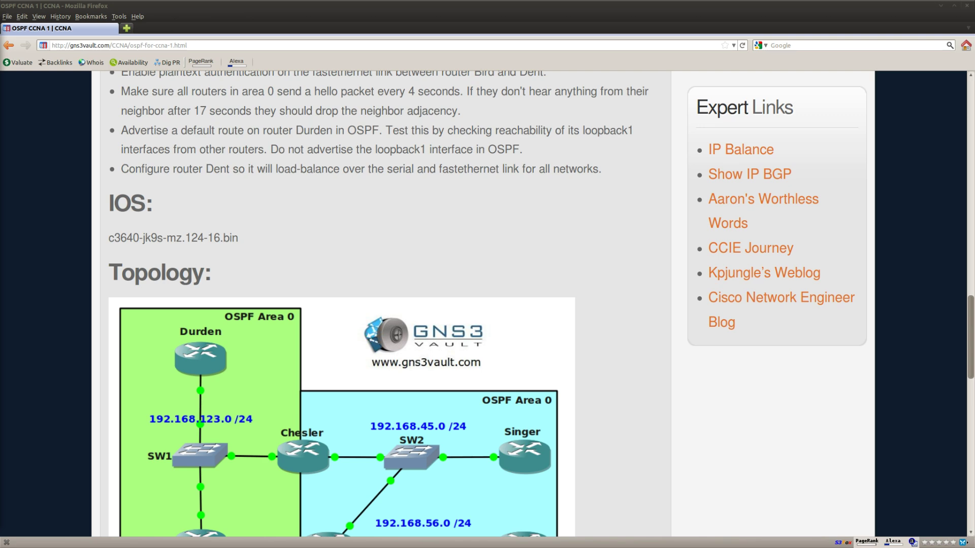
- Enlarge the router console text and check the Paulson, Chesler, Bird, Dent and Singer tabs before returning to Durden
{"action": "key", "text": "alt+Tab"}
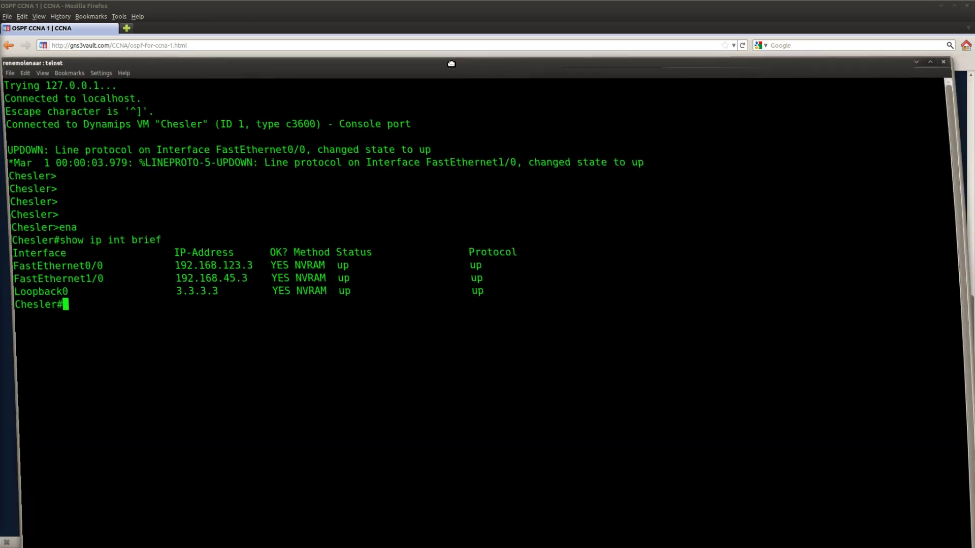
{"action": "key", "text": "ctrl+plus"}
{"action": "key", "text": "alt+Tab"}
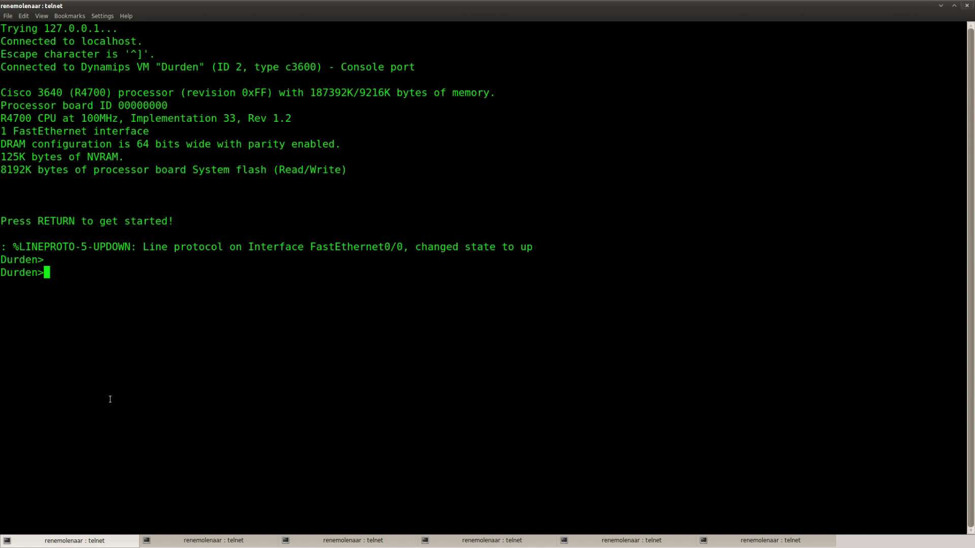
{"action": "key", "text": "Return"}
{"action": "left_click", "coordinate": [261, 542]}
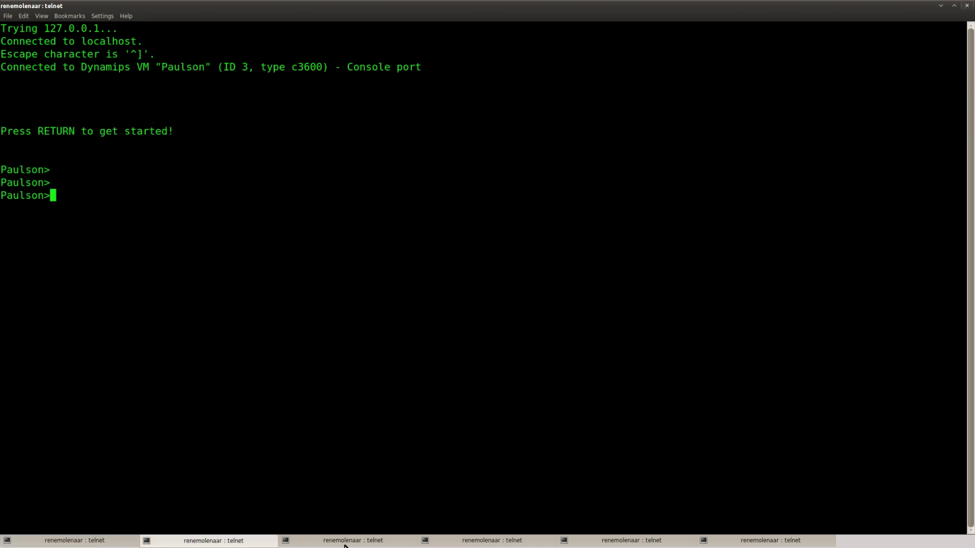
{"action": "left_click", "coordinate": [344, 544]}
{"action": "left_click", "coordinate": [467, 544]}
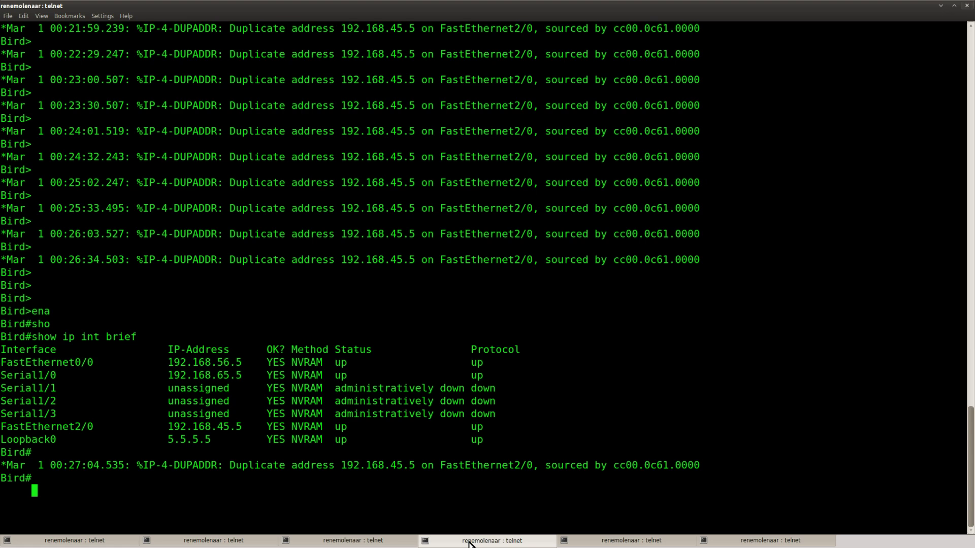
{"action": "left_click", "coordinate": [623, 545]}
{"action": "left_click", "coordinate": [795, 543]}
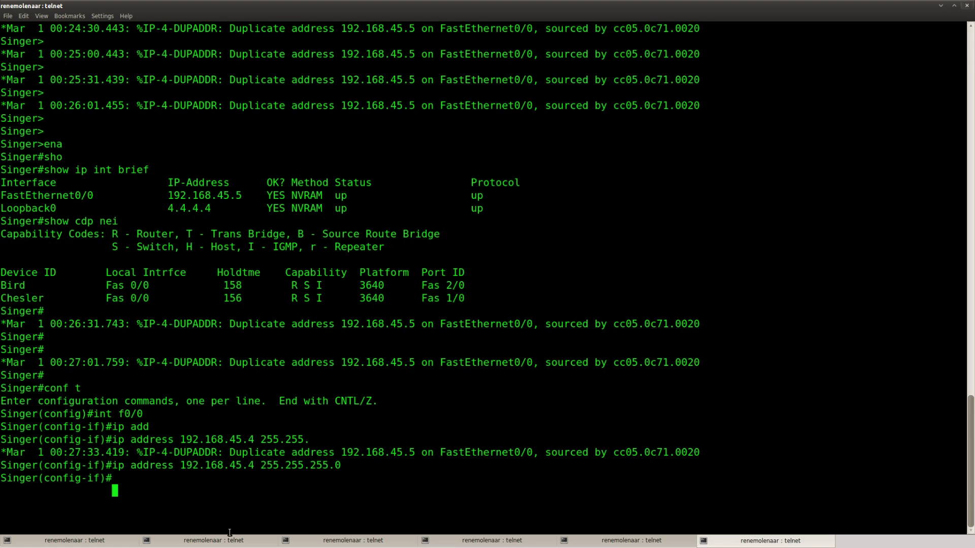
{"action": "left_click", "coordinate": [94, 540]}
{"action": "key", "text": "Return"}
{"action": "key", "text": "Return"}
- Enter privileged mode on Durden and list its interfaces with show ip int brief
{"action": "type", "text": "ena"}
{"action": "key", "text": "Return"}
{"action": "type", "text": "show"}
{"action": "key", "text": "BackSpace"}
{"action": "key", "text": "BackSpace"}
{"action": "key", "text": "BackSpace"}
{"action": "key", "text": "BackSpace"}
{"action": "key", "text": "BackSpace"}
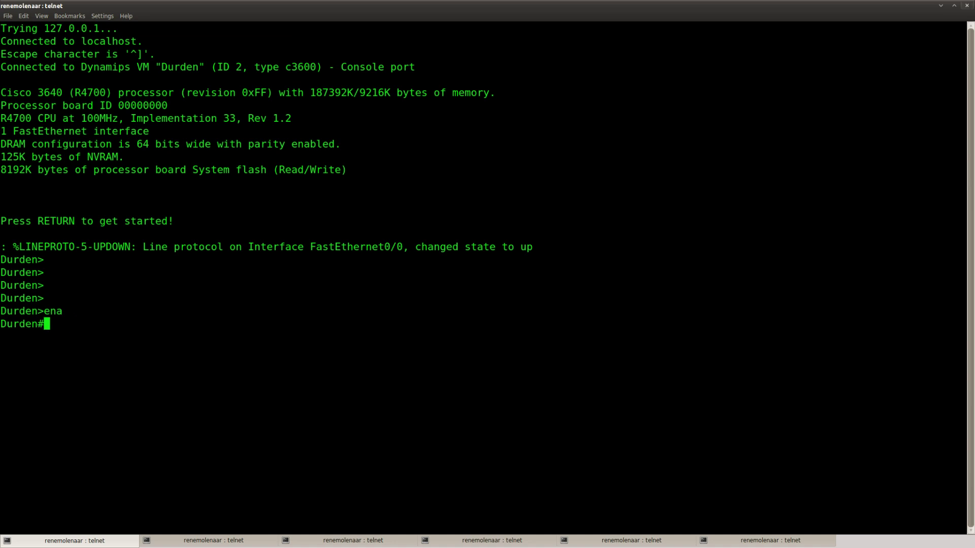
{"action": "type", "text": "show"}
{"action": "key", "text": "Tab"}
{"action": "type", "text": "ip int brief"}
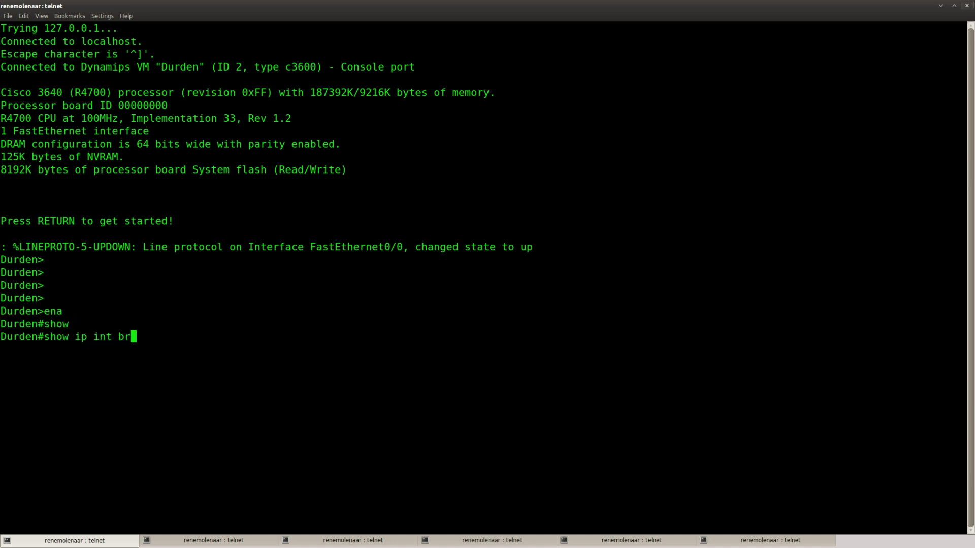
{"action": "key", "text": "Return"}
- Start OSPF process 1 on Durden and advertise 192.168.123.0 0.0.0.255 in area 0
{"action": "type", "text": "conf t"}
{"action": "key", "text": "Return"}
{"action": "type", "text": "router ospf 1"}
{"action": "key", "text": "Return"}
{"action": "type", "text": "network 192"}
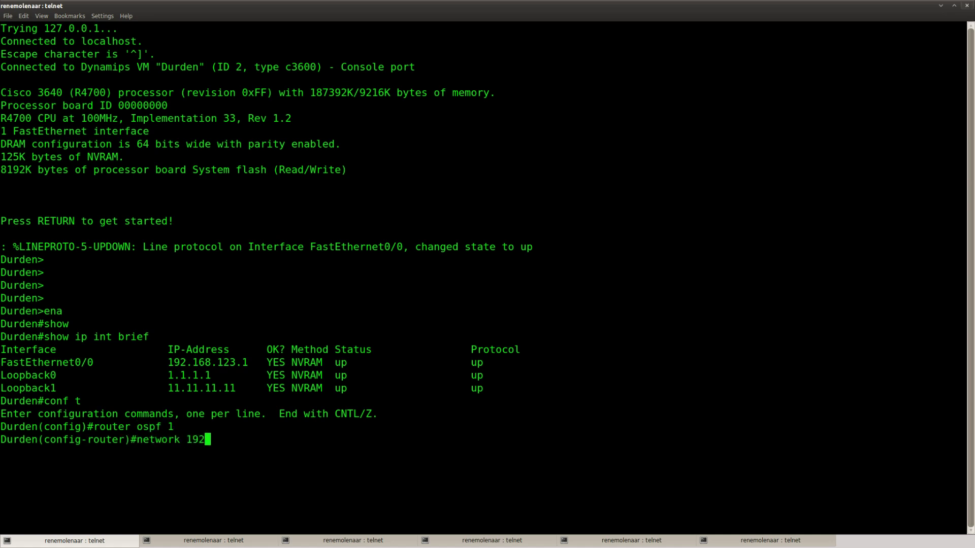
{"action": "type", "text": ".168.123.0 0."}
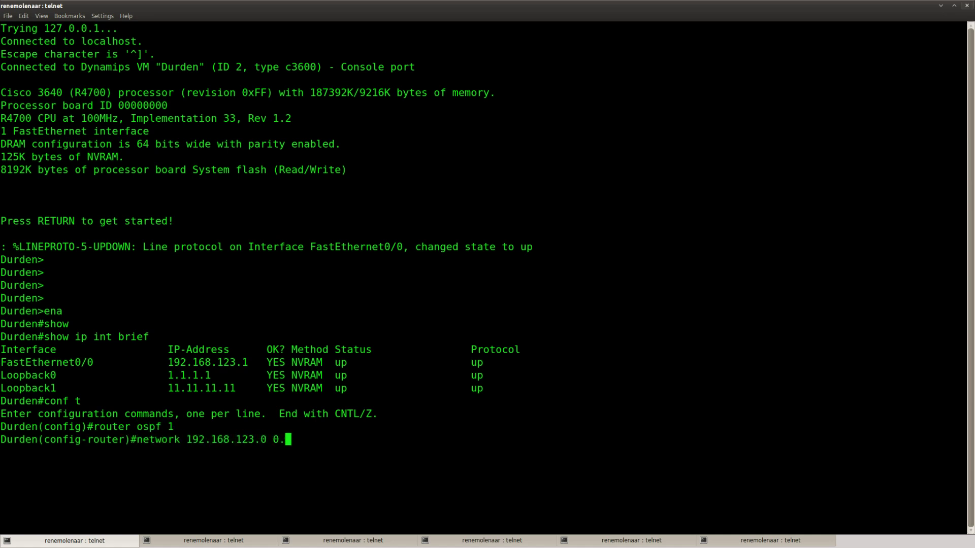
{"action": "type", "text": "0.0.255 area 0"}
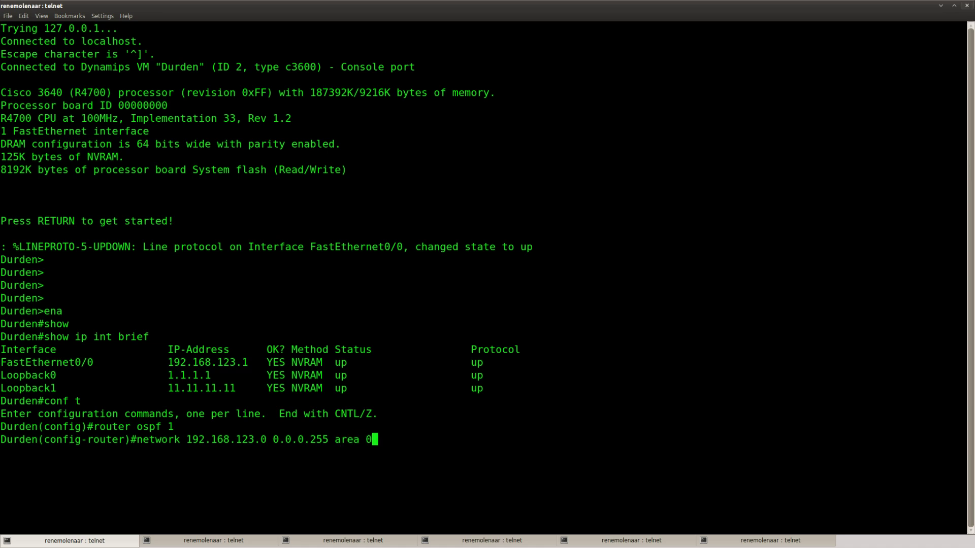
{"action": "key", "text": "Return"}
- Add network 1.1.1.0 0.0.0.255 to area 0 by editing the recalled network command
{"action": "key", "text": "Up"}
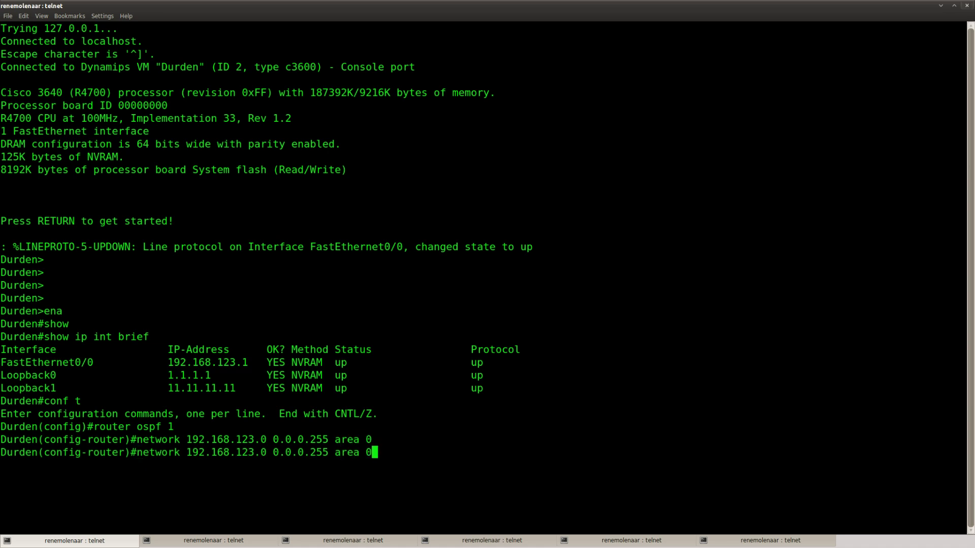
{"action": "key", "text": "Left"}
{"action": "key", "text": "Left"}
{"action": "key", "text": "Left"}
{"action": "key", "text": "Left"}
{"action": "key", "text": "Left"}
{"action": "key", "text": "Left"}
{"action": "key", "text": "Left"}
{"action": "key", "text": "Left"}
{"action": "key", "text": "Left"}
{"action": "key", "text": "Left"}
{"action": "key", "text": "Left"}
{"action": "key", "text": "Left"}
{"action": "key", "text": "Left"}
{"action": "key", "text": "Left"}
{"action": "key", "text": "Left"}
{"action": "key", "text": "Left"}
{"action": "key", "text": "Left"}
{"action": "key", "text": "Left"}
{"action": "key", "text": "Left"}
{"action": "key", "text": "BackSpace"}
{"action": "key", "text": "BackSpace"}
{"action": "key", "text": "BackSpace"}
{"action": "key", "text": "BackSpace"}
{"action": "key", "text": "BackSpace"}
{"action": "key", "text": "BackSpace"}
{"action": "key", "text": "BackSpace"}
{"action": "key", "text": "BackSpace"}
{"action": "key", "text": "BackSpace"}
{"action": "key", "text": "BackSpace"}
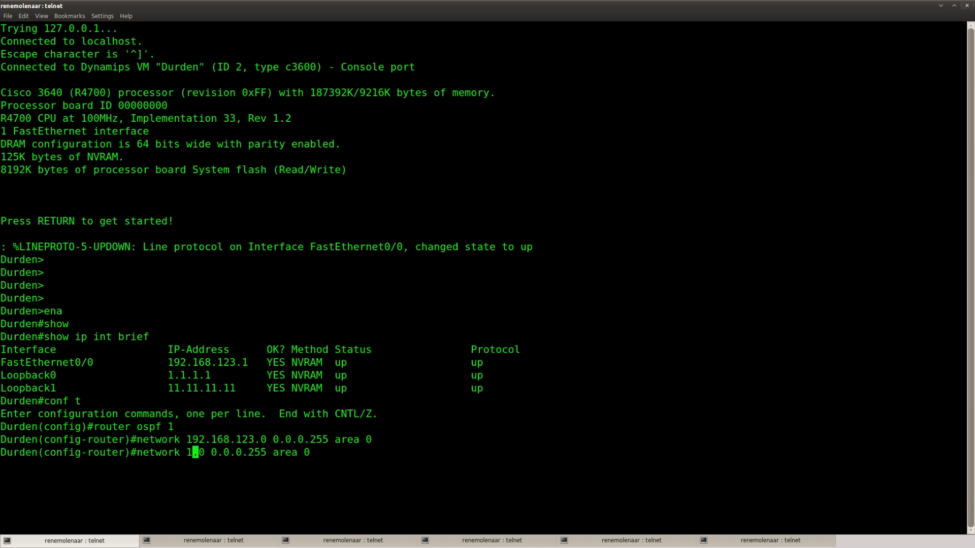
{"action": "type", "text": ".1.1"}
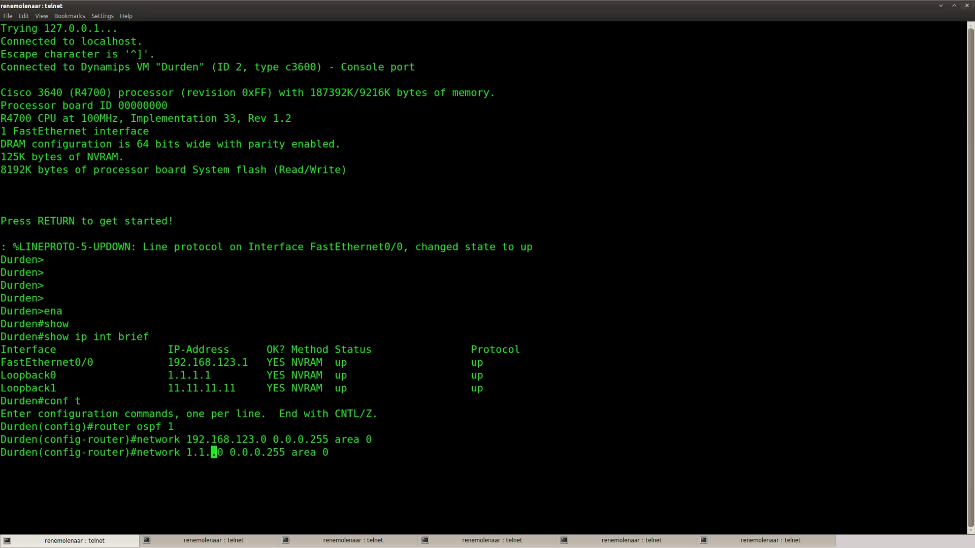
{"action": "key", "text": "Return"}
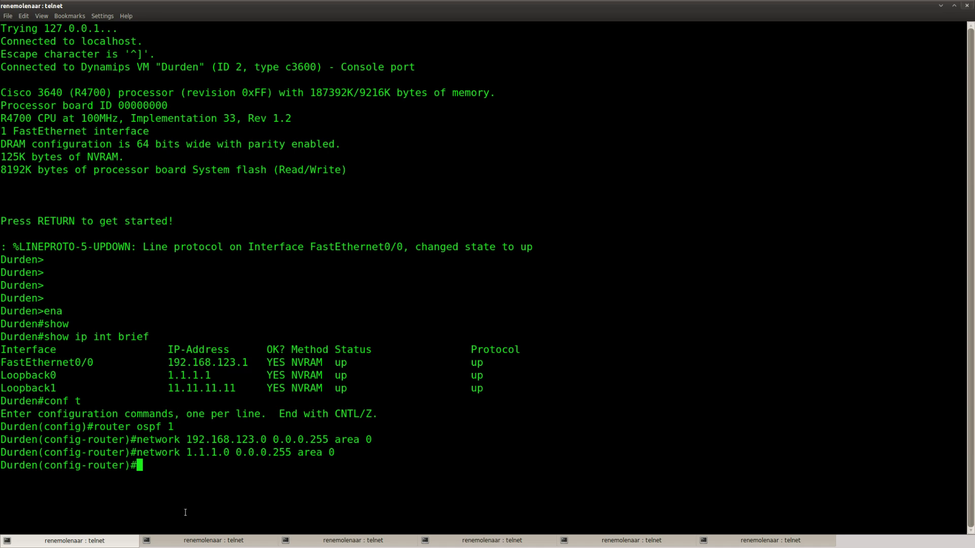
- On Paulson, enter privileged and global configuration mode and start OSPF process 1
{"action": "left_click", "coordinate": [208, 542]}
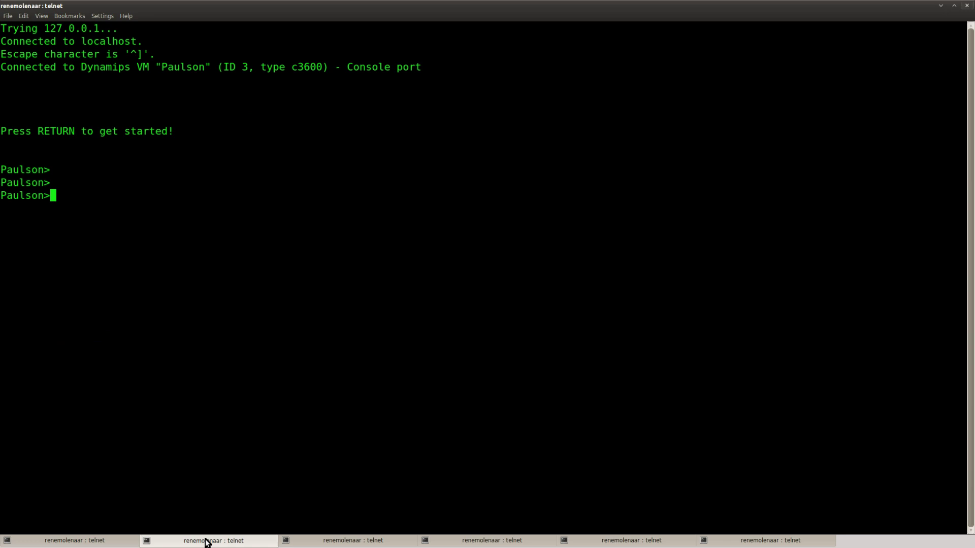
{"action": "key", "text": "Return"}
{"action": "key", "text": "Return"}
{"action": "type", "text": "ena"}
{"action": "key", "text": "Return"}
{"action": "type", "text": "conf t"}
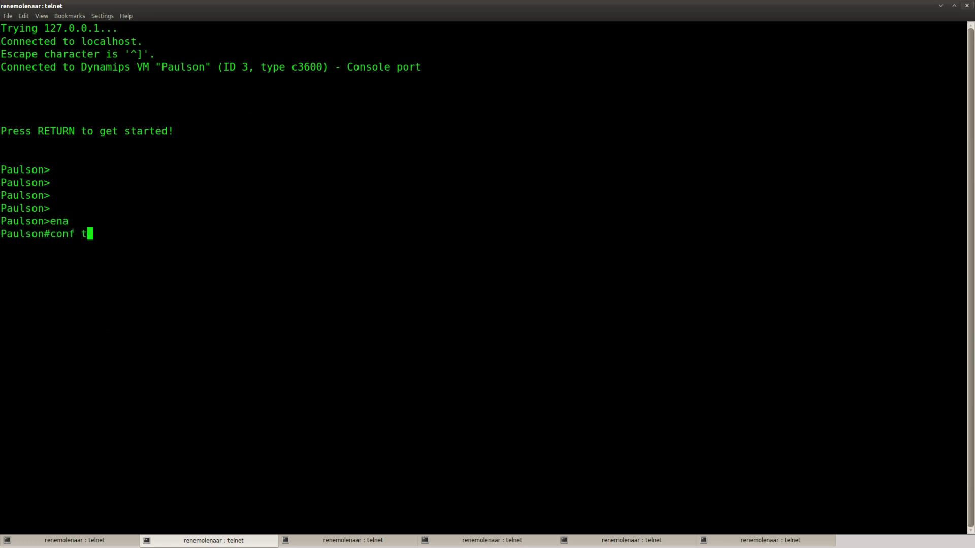
{"action": "key", "text": "Return"}
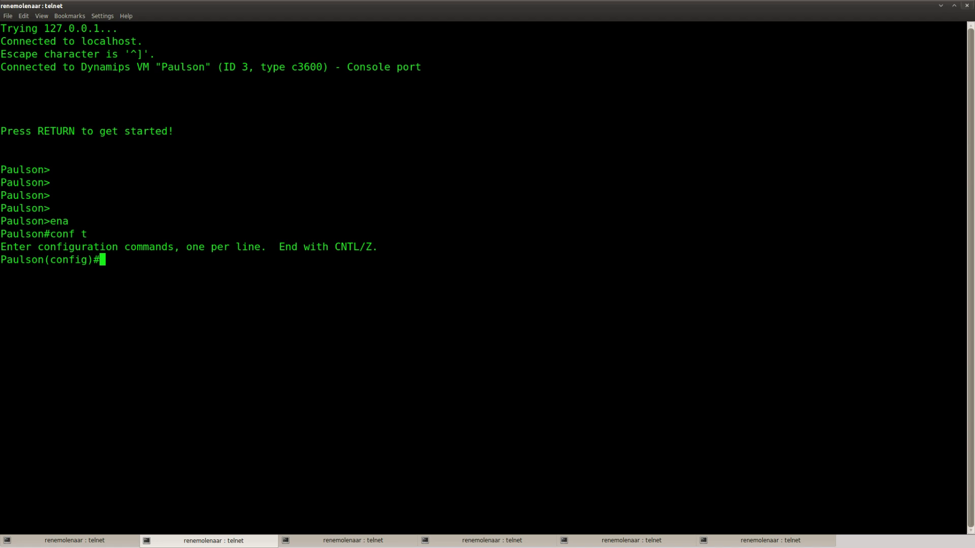
{"action": "type", "text": "router ospf 1"}
{"action": "key", "text": "Return"}
- List Paulson's interfaces, advertise 2.2.2.0 0.0.0.255 in area 0, and begin the 192.168.123.0 statement
{"action": "type", "text": "net"}
{"action": "key", "text": "BackSpace"}
{"action": "key", "text": "BackSpace"}
{"action": "key", "text": "BackSpace"}
{"action": "type", "text": "do show ip int brief"}
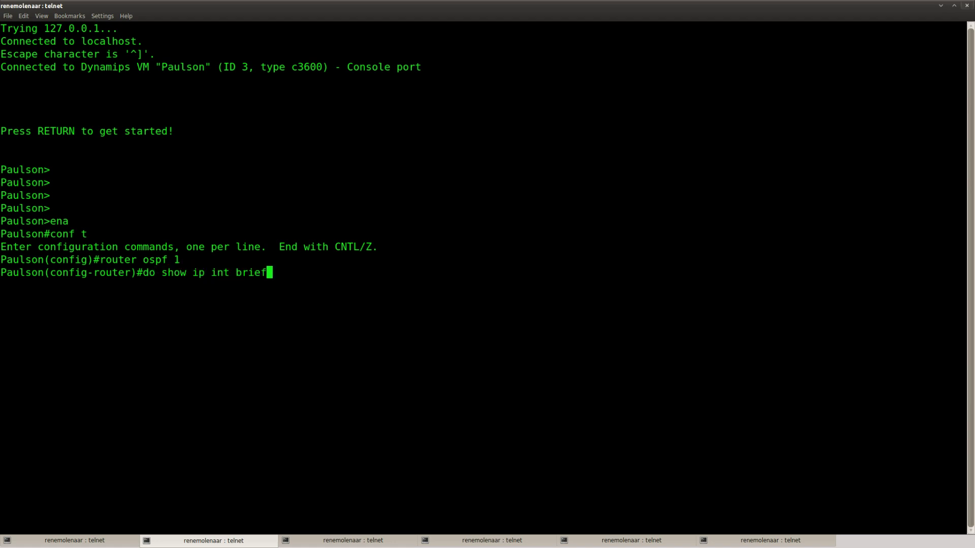
{"action": "key", "text": "Return"}
{"action": "type", "text": "network 2.2.2.0"}
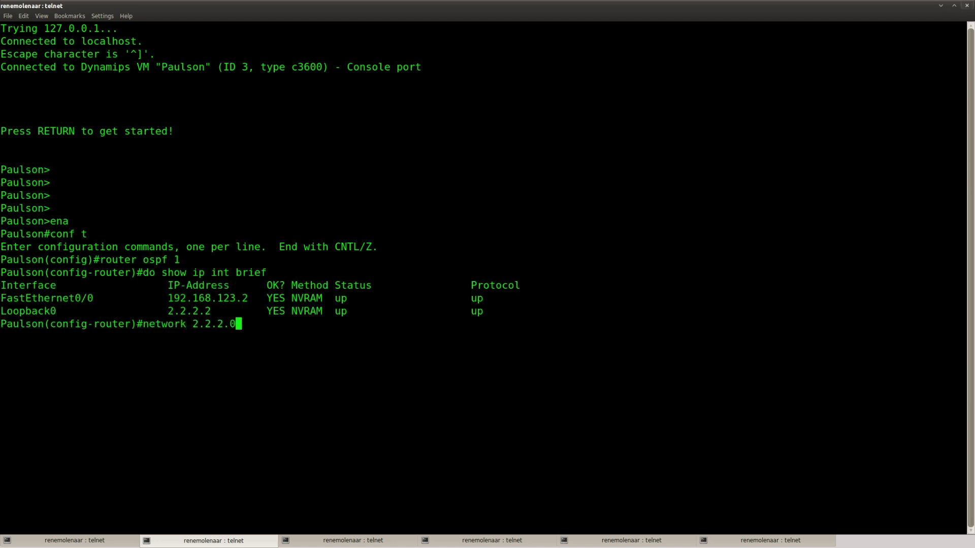
{"action": "type", "text": " 0.0.0.255 area "}
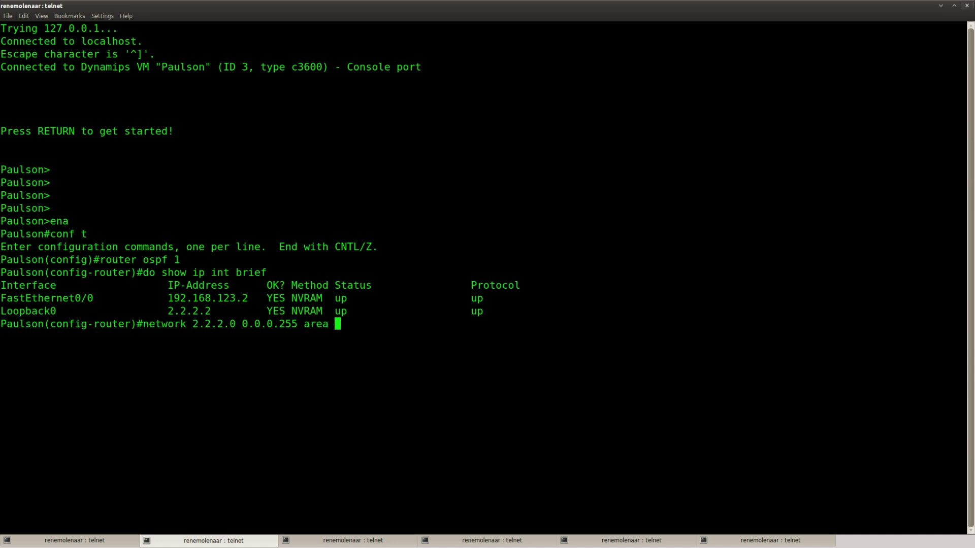
{"action": "type", "text": "0"}
{"action": "key", "text": "Return"}
{"action": "type", "text": "network 192.168"}
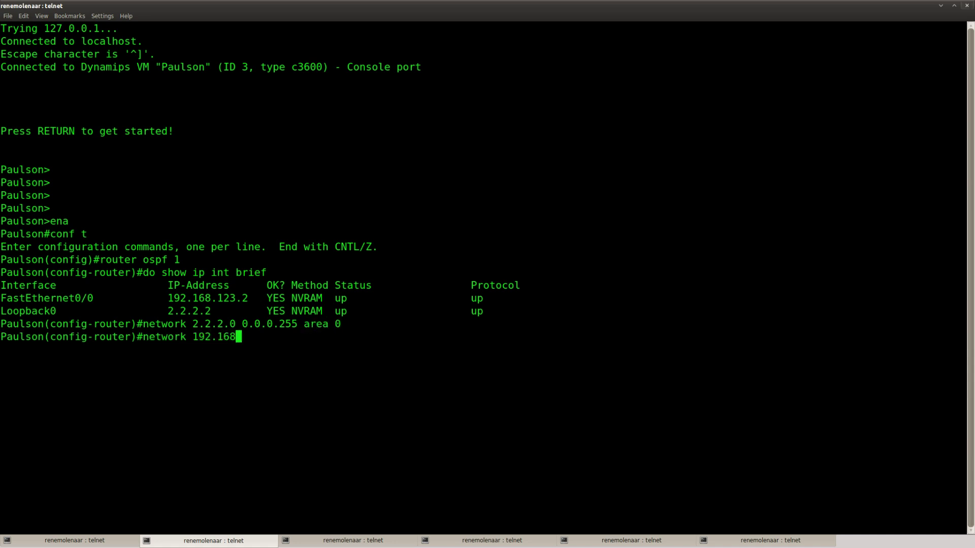
{"action": "type", "text": ".123.0 0.0.0.255 "}
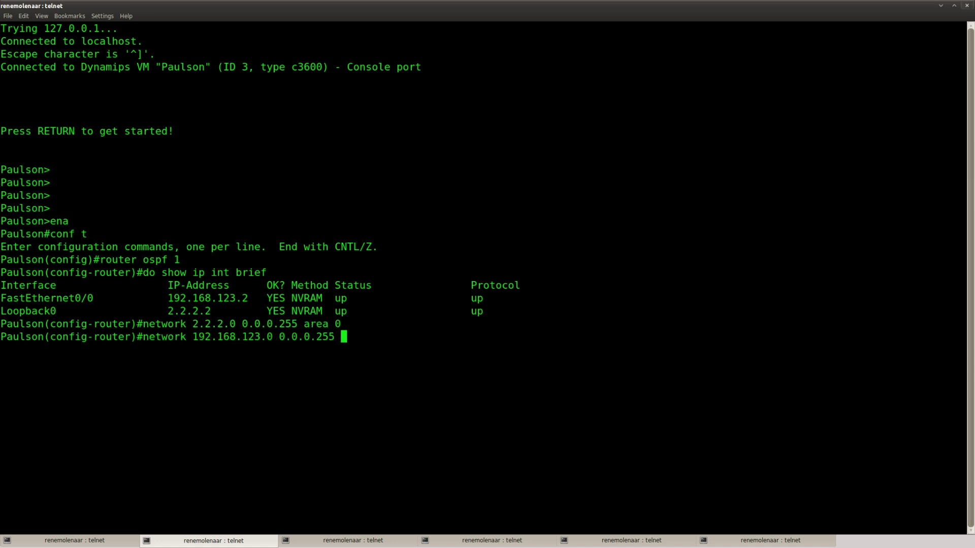
{"action": "type", "text": "area 0"}
- Finish Paulson's 192.168.123.0 area 0 statement and enter global configuration mode on Chesler
{"action": "key", "text": "Return"}
{"action": "key", "text": "alt+Tab"}
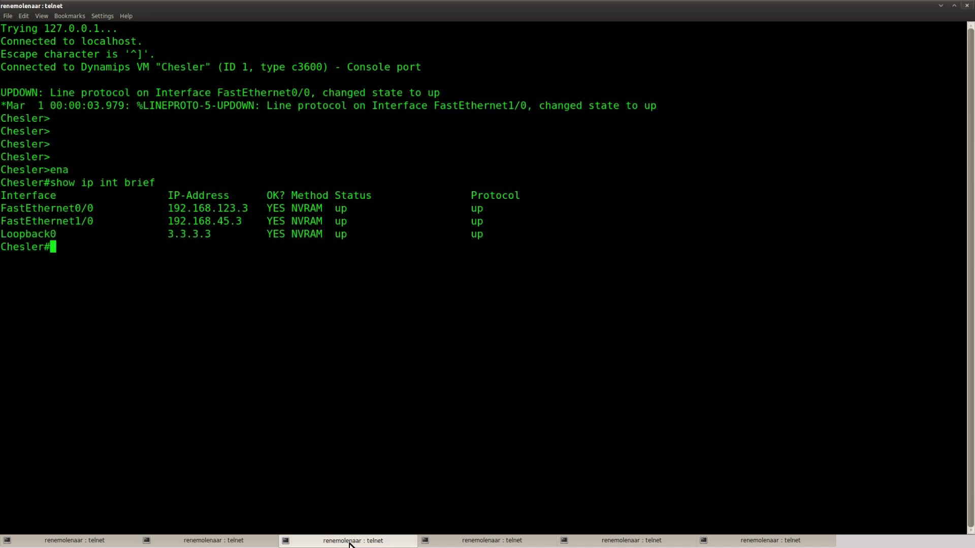
{"action": "key", "text": "Return"}
{"action": "type", "text": "ena"}
{"action": "key", "text": "Return"}
{"action": "type", "text": "conf t"}
{"action": "key", "text": "Return"}
- Run OSPF process 1 on Chesler advertising 192.168.123.0 and 3.3.3.0 (0.0.0.255) in area 0
{"action": "type", "text": "router ospf 1"}
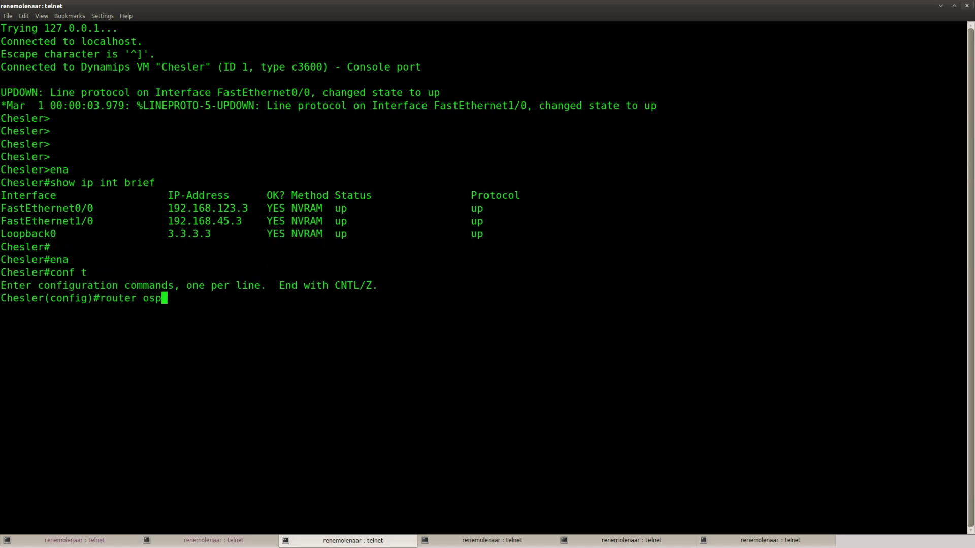
{"action": "key", "text": "Return"}
{"action": "type", "text": "network 192.168.1"}
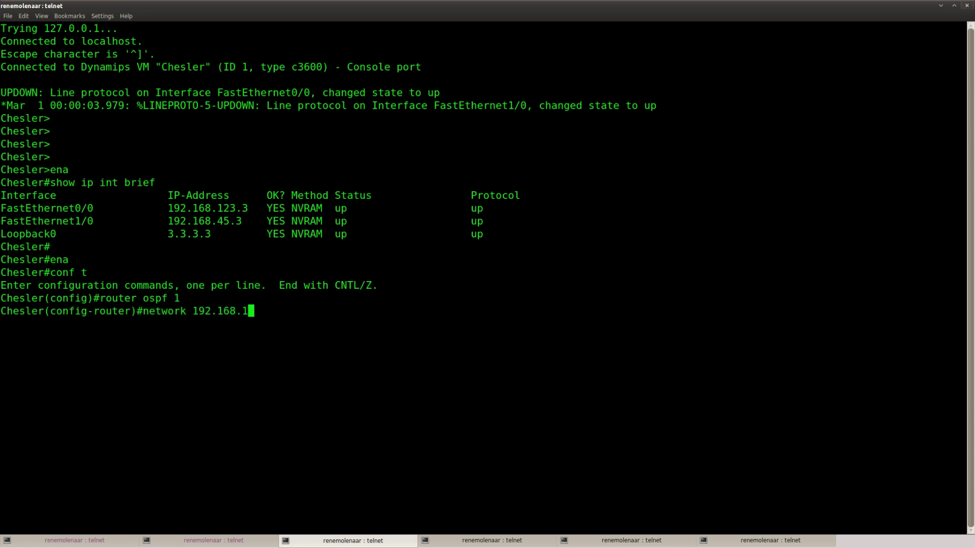
{"action": "type", "text": "23.0 0.0.0.255 area 0"}
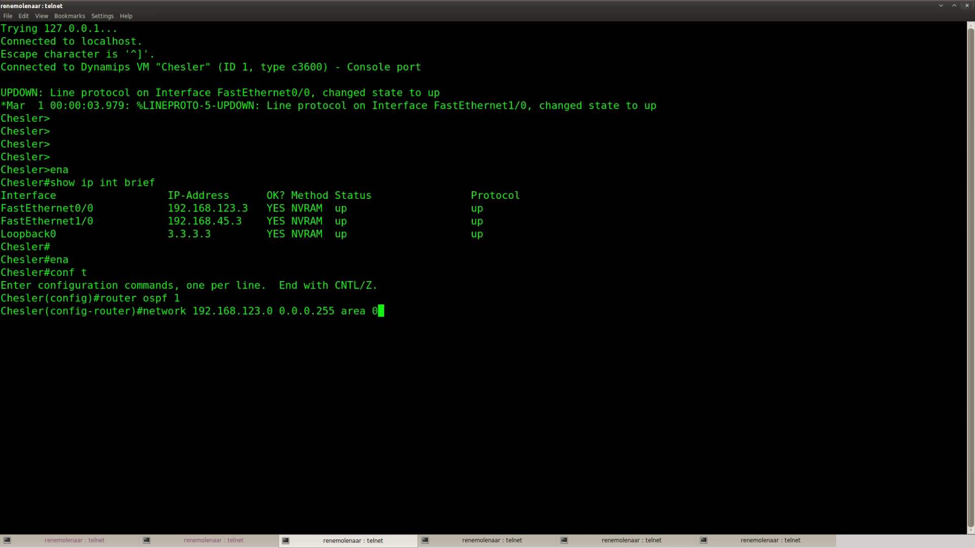
{"action": "key", "text": "Return"}
{"action": "type", "text": "network 3.3.3."}
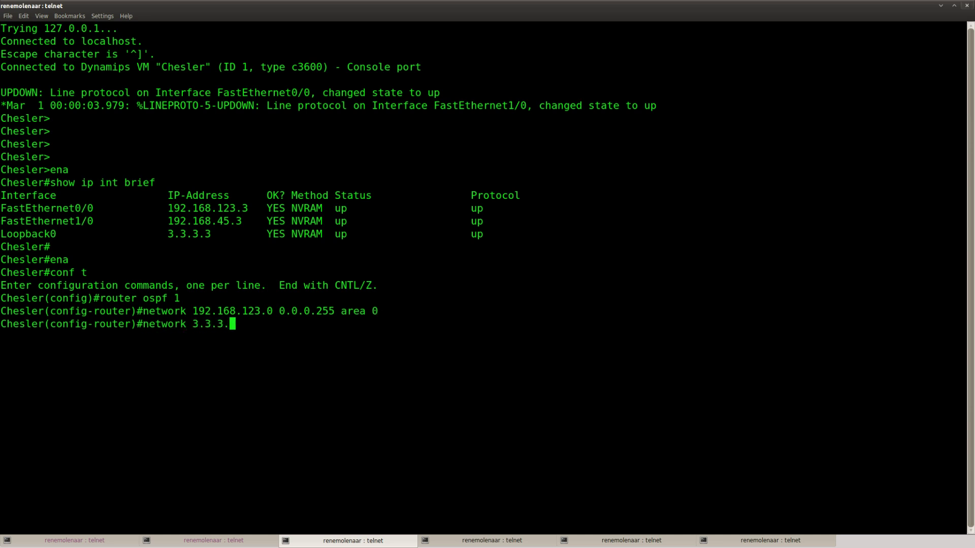
{"action": "type", "text": "0 0.0.0.255 area 0"}
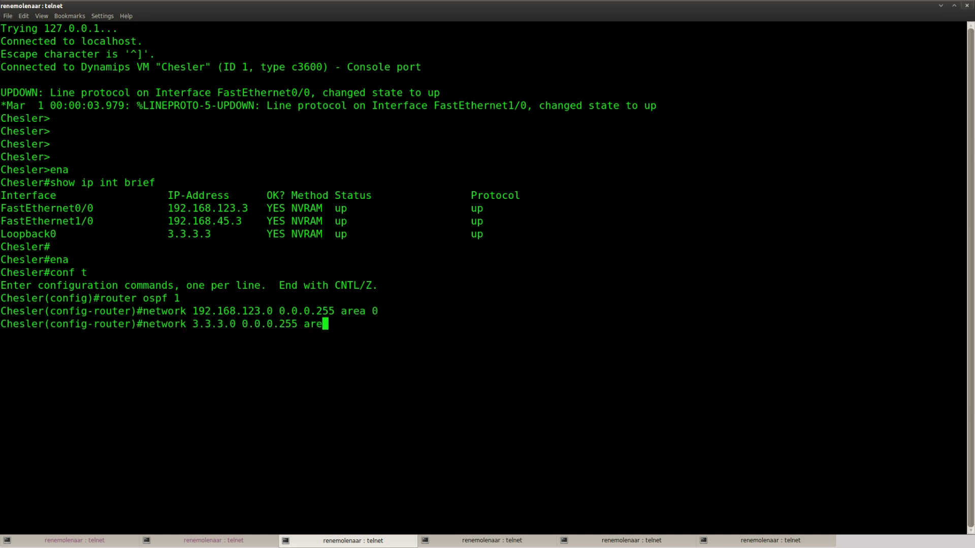
{"action": "key", "text": "Return"}
- Check Durden's console for the OSPF adjacency FULL log message
{"action": "key", "text": "shift+Left"}
{"action": "key", "text": "shift+Left"}
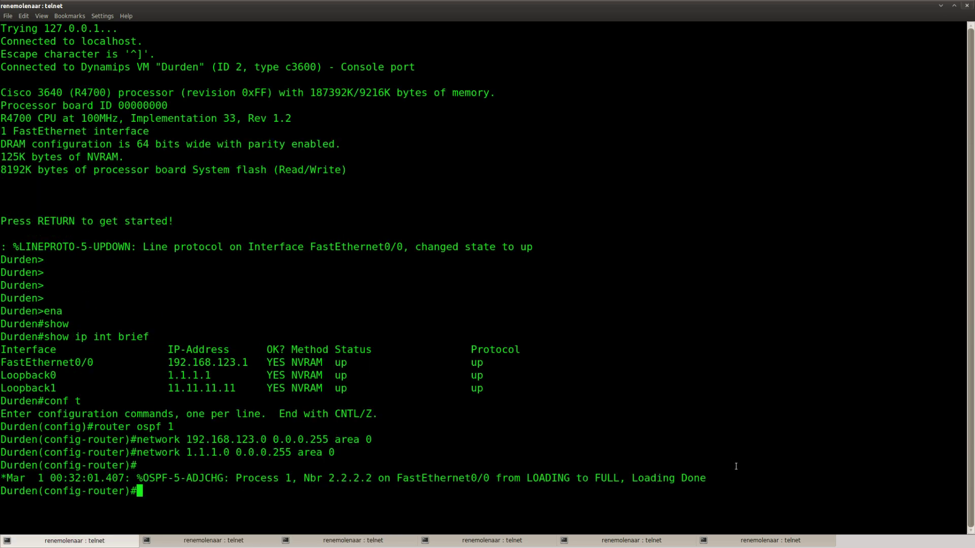
{"action": "left_click_drag", "start_coordinate": [708, 479], "coordinate": [145, 478]}
{"action": "left_click", "coordinate": [224, 541]}
- Leave configuration mode on Chesler and show its OSPF neighbors 2.2.2.2 and 11.11.11.11 as FULL
{"action": "left_click", "coordinate": [321, 541]}
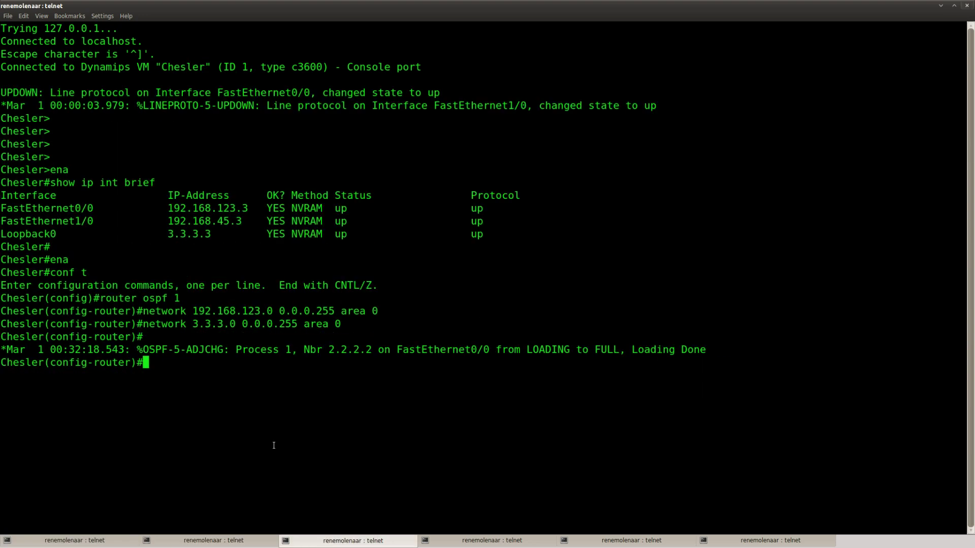
{"action": "key", "text": "ctrl+z"}
{"action": "key", "text": "Return"}
{"action": "type", "text": "sho"}
{"action": "key", "text": "Tab"}
{"action": "type", "text": "ip os"}
{"action": "key", "text": "Tab"}
{"action": "type", "text": "nei"}
{"action": "key", "text": "Tab"}
{"action": "key", "text": "Return"}
{"action": "key", "text": "Return"}
{"action": "key", "text": "Return"}
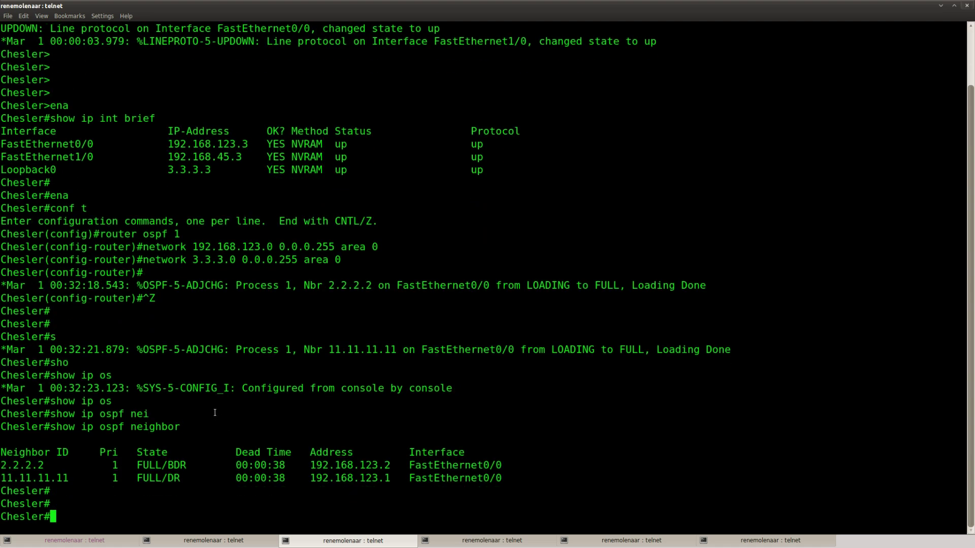
- Ping the loopbacks 1.1.1.1 and 2.2.2.2 from Chesler, both succeeding 100 percent
{"action": "type", "text": "ping 1.1.1.1"}
{"action": "key", "text": "Return"}
{"action": "type", "text": "ping "}
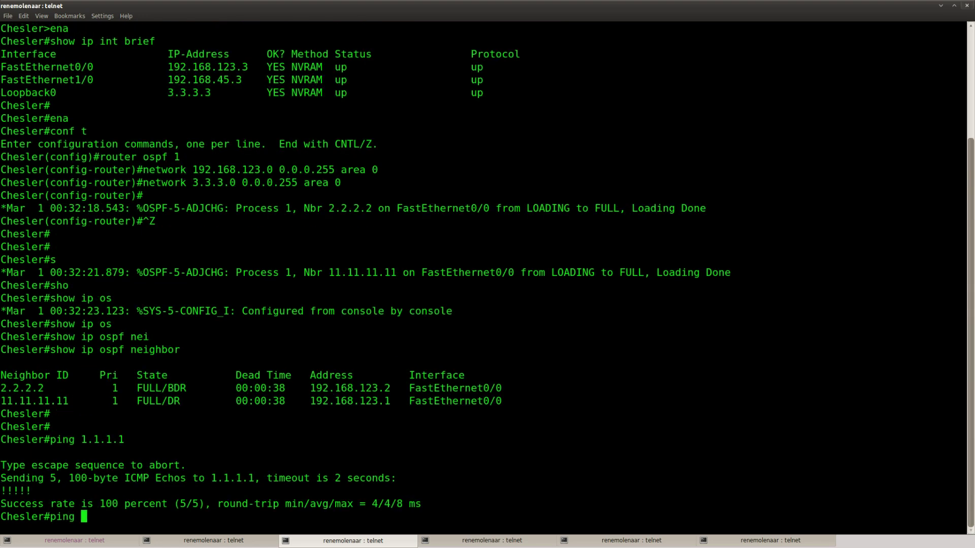
{"action": "type", "text": "2.2.2.2"}
{"action": "key", "text": "Return"}
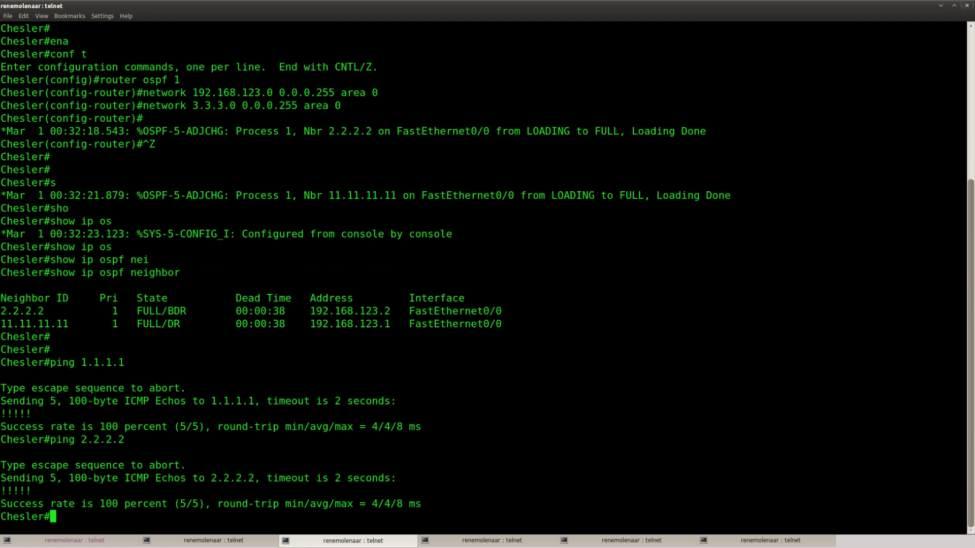
- On the lab page, highlight the area 0 goal and the area 1 goal for Singer, Bird and Dent
{"action": "key", "text": "alt+Tab"}
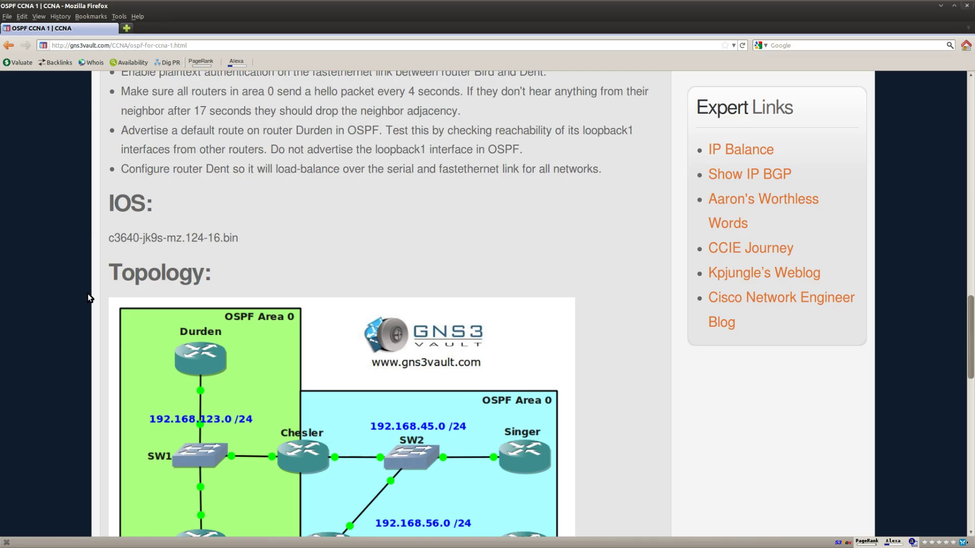
{"action": "scroll", "coordinate": [239, 419], "scroll_direction": "up", "scroll_amount": 10}
{"action": "left_click_drag", "start_coordinate": [288, 282], "coordinate": [121, 263]}
{"action": "left_click_drag", "start_coordinate": [604, 308], "coordinate": [119, 303]}
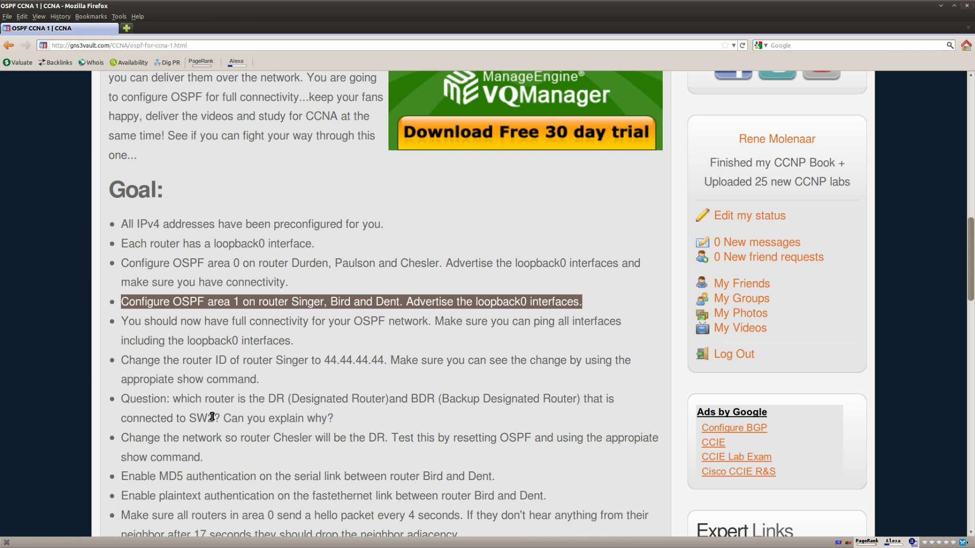
{"action": "scroll", "coordinate": [198, 396], "scroll_direction": "down", "scroll_amount": 10}
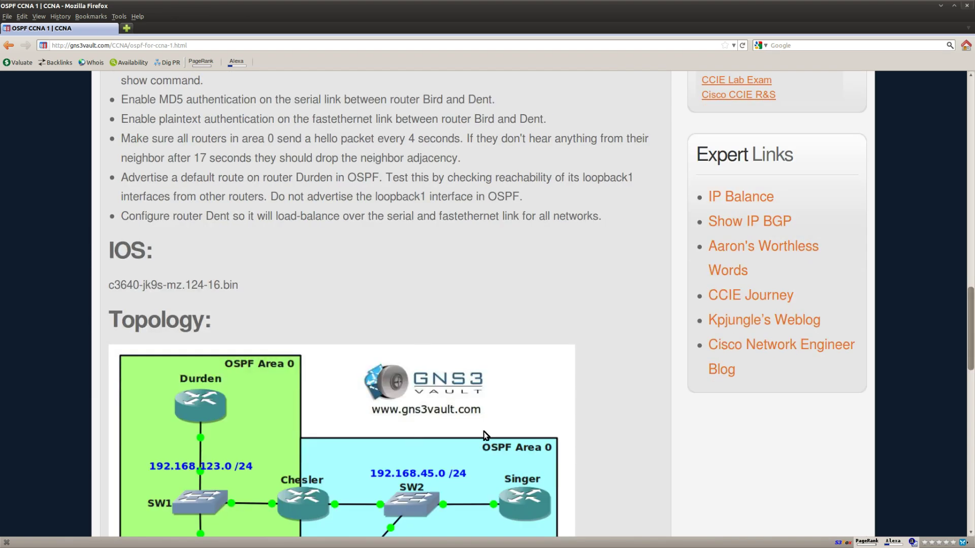
{"action": "scroll", "coordinate": [575, 437], "scroll_direction": "down", "scroll_amount": 3}
{"action": "scroll", "coordinate": [582, 438], "scroll_direction": "up", "scroll_amount": 2}
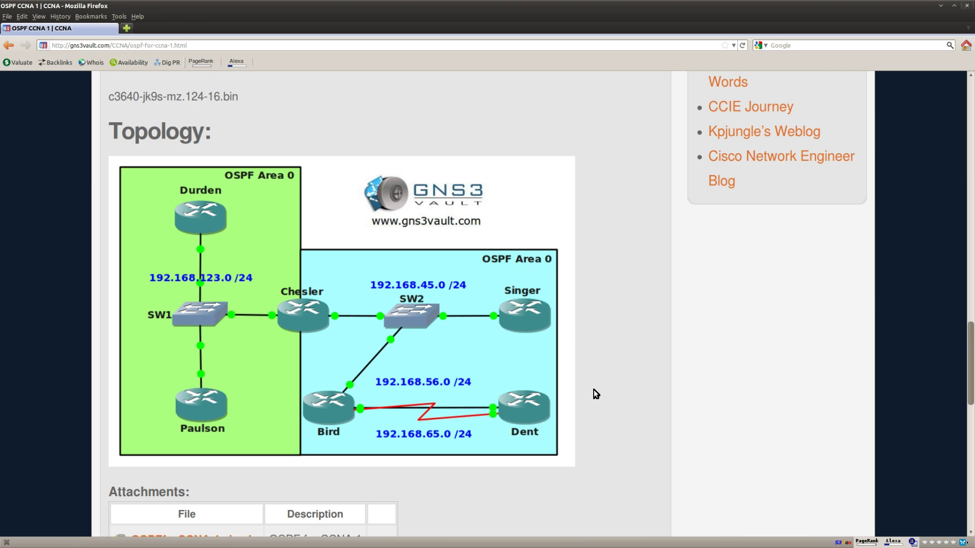
{"action": "scroll", "coordinate": [593, 392], "scroll_direction": "up", "scroll_amount": 10}
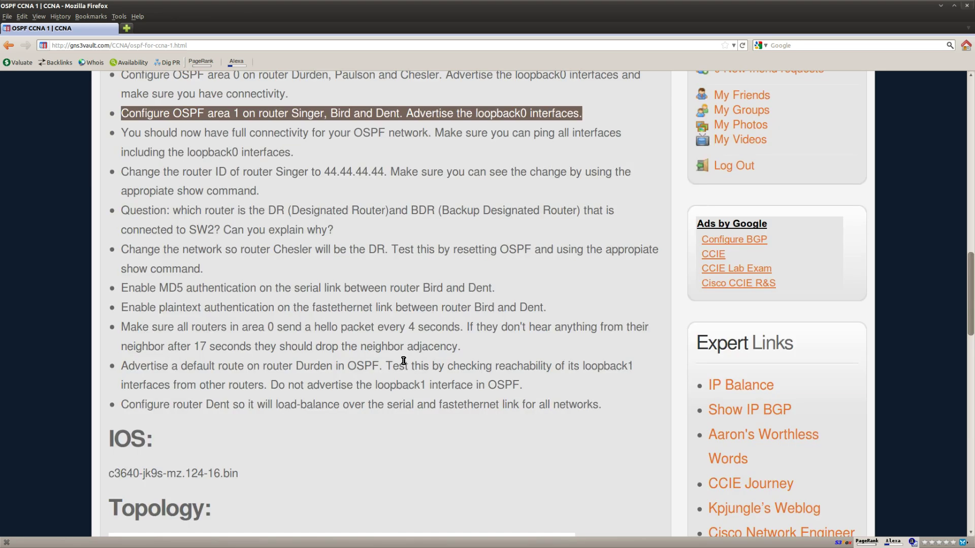
{"action": "scroll", "coordinate": [425, 386], "scroll_direction": "up", "scroll_amount": 5}
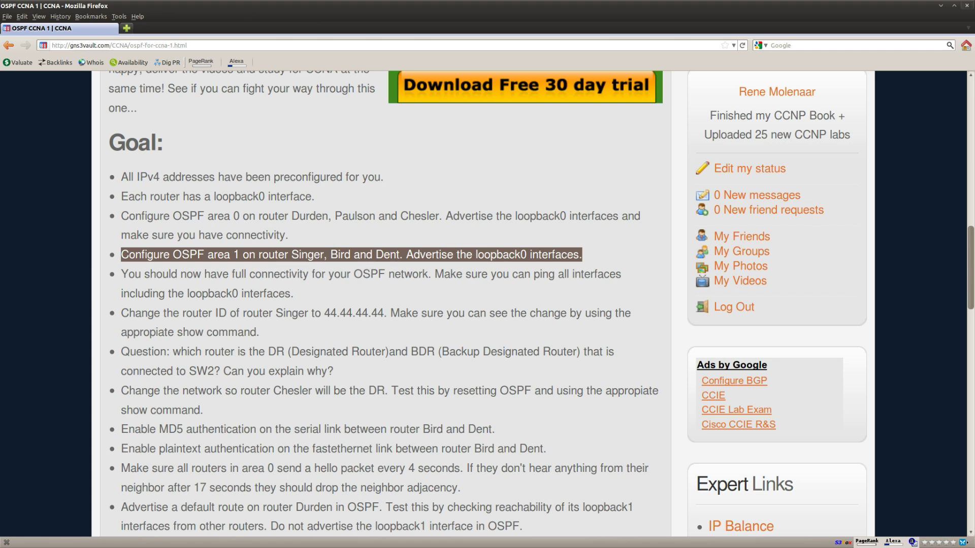
- On Bird, start OSPF process 1 and add network 192.168.56.0 0.0.0.255 in area 0
{"action": "key", "text": "alt+Tab"}
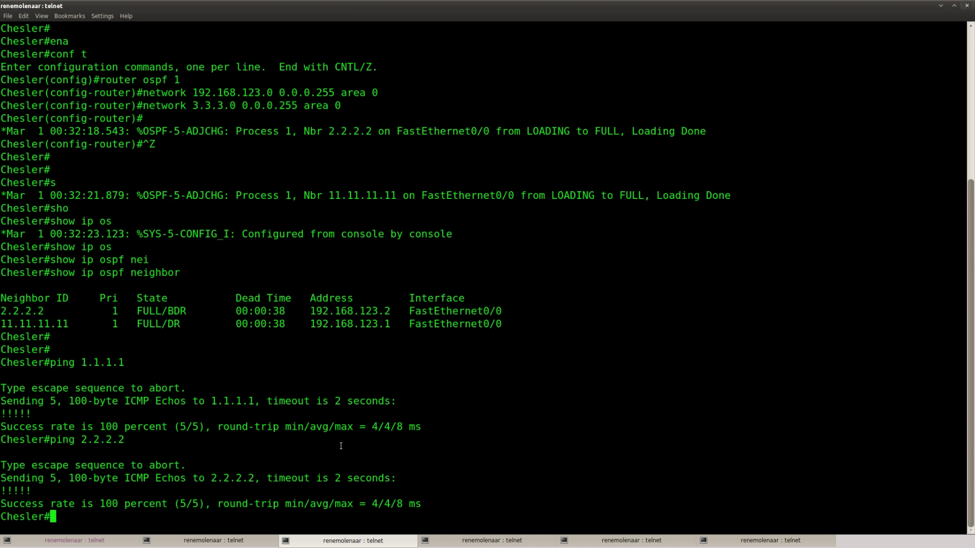
{"action": "key", "text": "alt+Tab"}
{"action": "key", "text": "Return"}
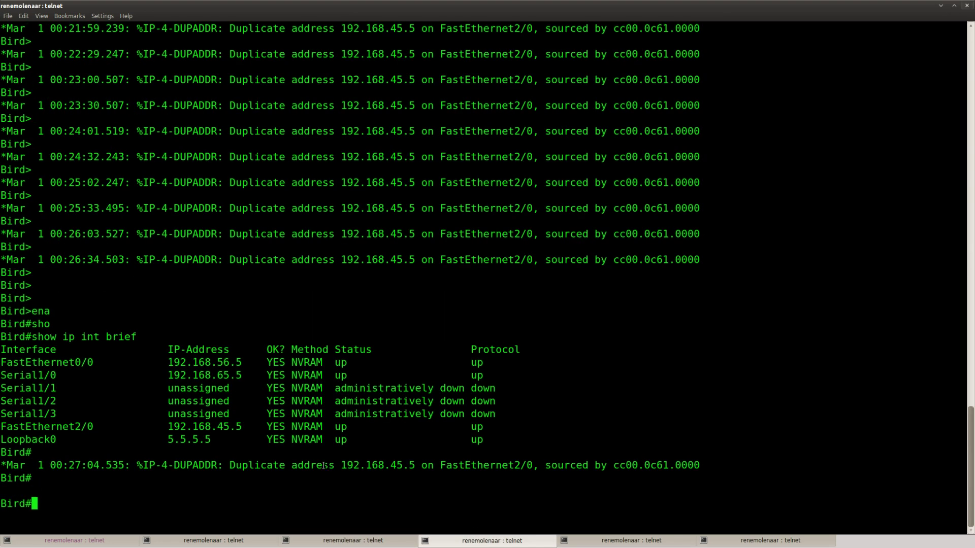
{"action": "key", "text": "Return"}
{"action": "key", "text": "Return"}
{"action": "type", "text": "conf t"}
{"action": "key", "text": "Return"}
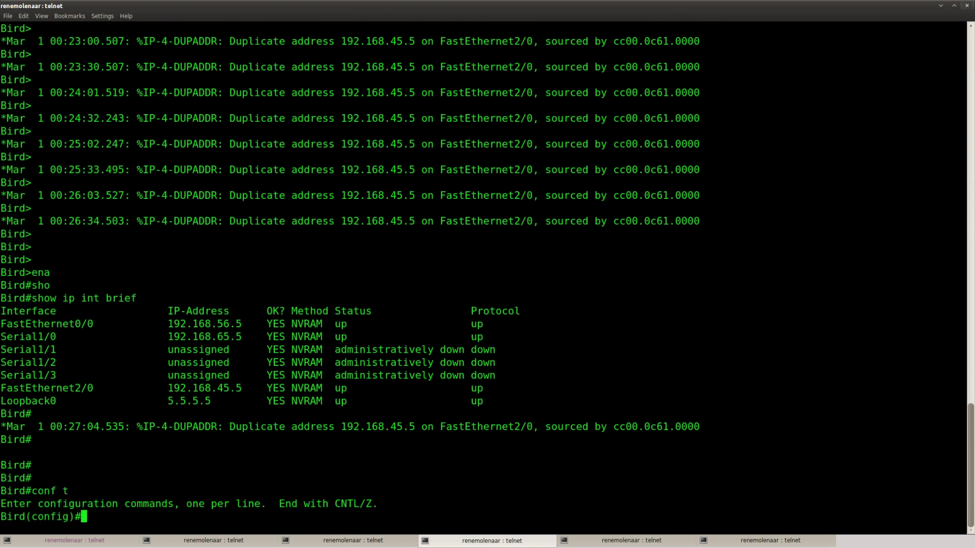
{"action": "type", "text": "router ospf 1"}
{"action": "key", "text": "Return"}
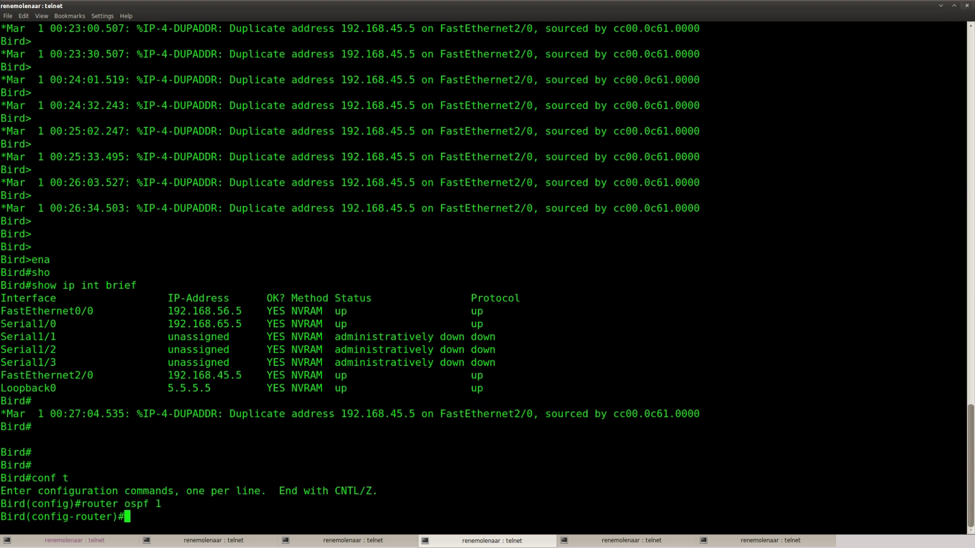
{"action": "type", "text": "network 192.168"}
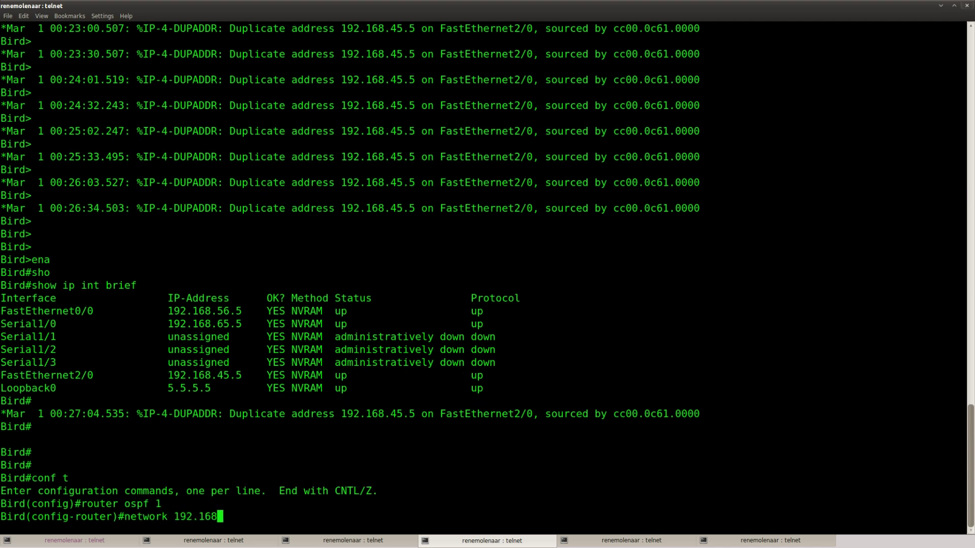
{"action": "type", "text": ".56.0 0.0.0.255 area 0"}
{"action": "key", "text": "Return"}
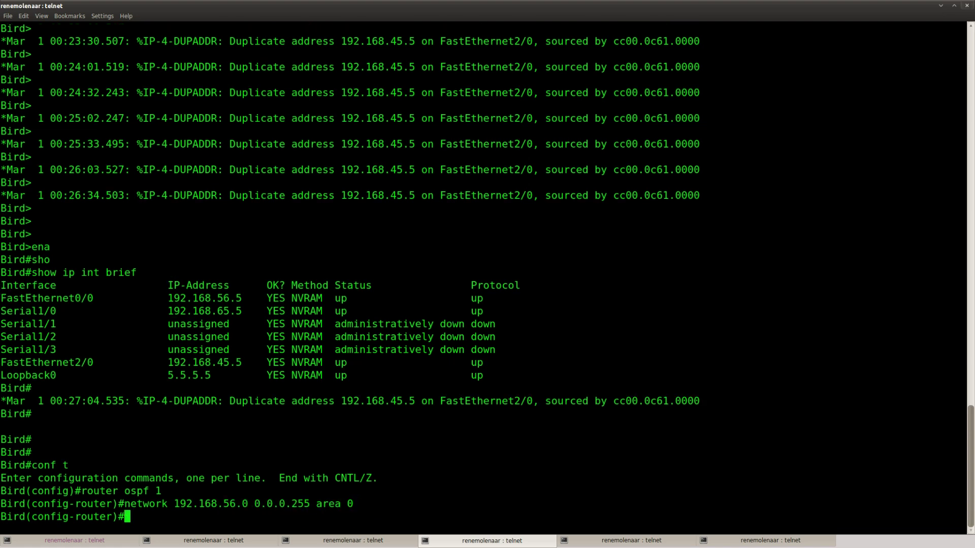
- List Bird's interface addresses, then remove the 192.168.56.0 area 0 statement
{"action": "type", "text": "do show ip int brief"}
{"action": "key", "text": "Return"}
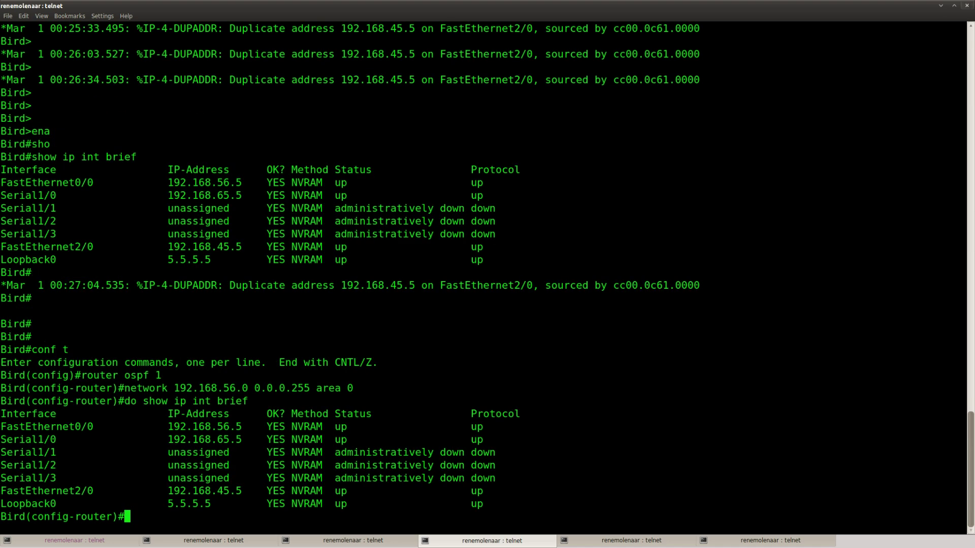
{"action": "key", "text": "Up"}
{"action": "key", "text": "Up"}
{"action": "key", "text": "ctrl+a"}
{"action": "type", "text": "no"}
{"action": "key", "text": "Return"}
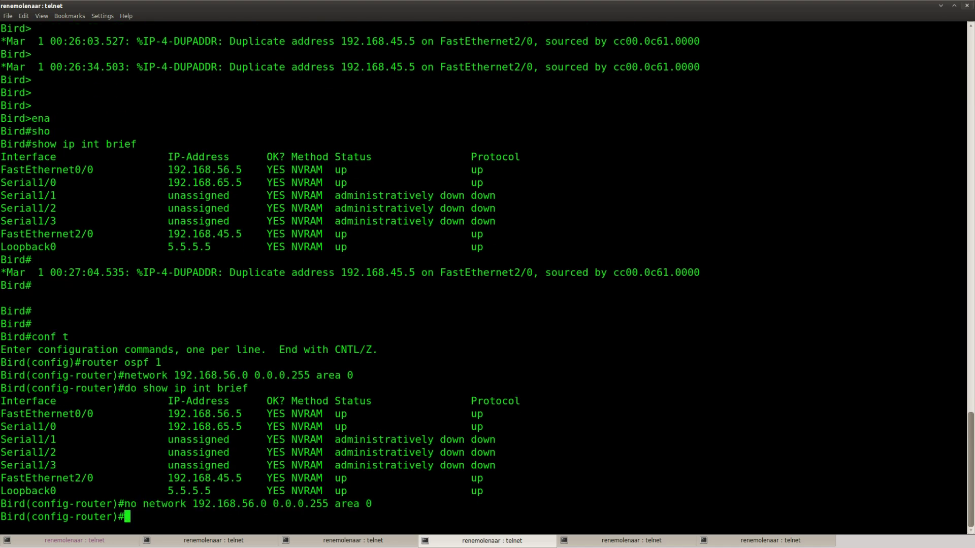
- Re-add network 192.168.56.0 0.0.0.255 to OSPF area 1 on Bird
{"action": "key", "text": "Up"}
{"action": "key", "text": "Up"}
{"action": "key", "text": "Down"}
{"action": "key", "text": "Up"}
{"action": "key", "text": "Up"}
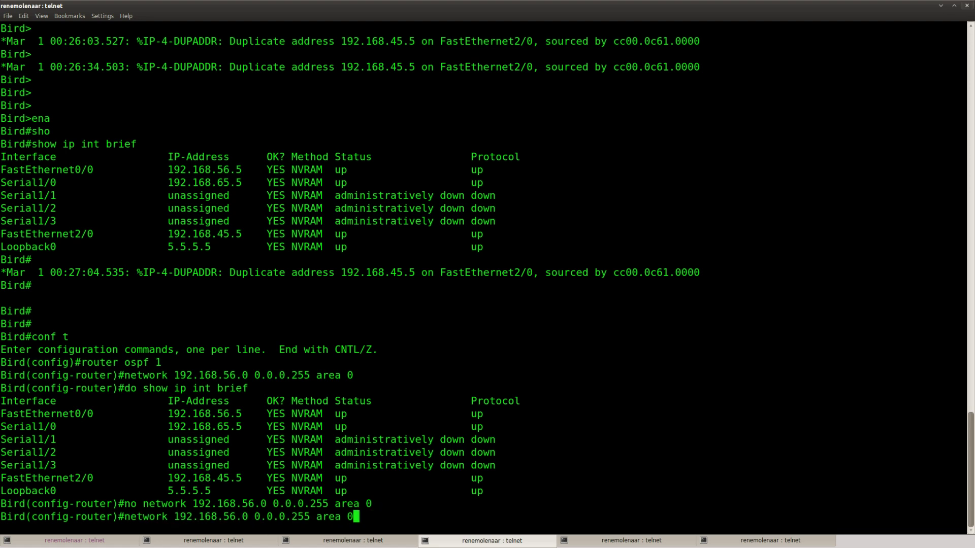
{"action": "key", "text": "ctrl+a"}
{"action": "key", "text": "ctrl+e"}
{"action": "key", "text": "BackSpace"}
{"action": "type", "text": "1"}
{"action": "key", "text": "Return"}
- Add network 192.168.65.0 0.0.0.255 to OSPF area 1 on Bird
{"action": "key", "text": "Up"}
{"action": "key", "text": "Left"}
{"action": "key", "text": "Left"}
{"action": "key", "text": "Left"}
{"action": "key", "text": "Left"}
{"action": "key", "text": "Left"}
{"action": "key", "text": "Left"}
{"action": "key", "text": "Left"}
{"action": "key", "text": "Left"}
{"action": "key", "text": "Left"}
{"action": "key", "text": "Left"}
{"action": "key", "text": "Left"}
{"action": "key", "text": "Left"}
{"action": "key", "text": "Left"}
{"action": "key", "text": "Left"}
{"action": "key", "text": "Left"}
{"action": "key", "text": "Left"}
{"action": "key", "text": "Left"}
{"action": "key", "text": "Left"}
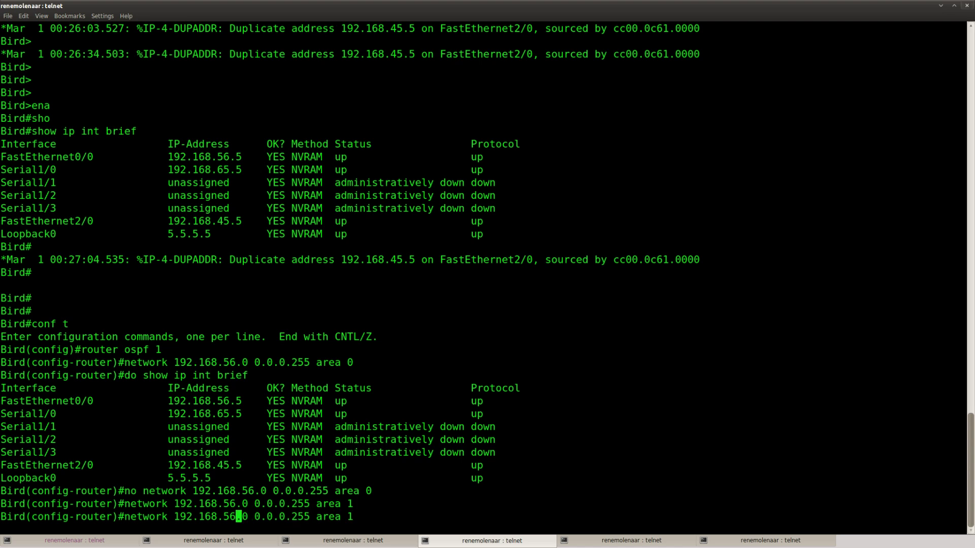
{"action": "key", "text": "BackSpace"}
{"action": "key", "text": "BackSpace"}
{"action": "type", "text": "65"}
{"action": "key", "text": "Return"}
- Add the 5.5.5.0 loopback in area 0 and 192.168.45.0 in area 1
{"action": "type", "text": "netwo"}
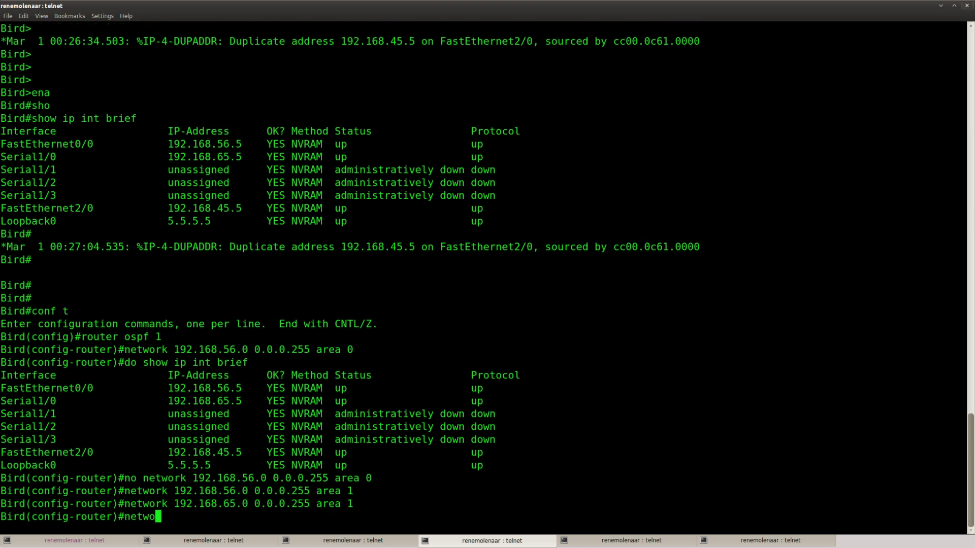
{"action": "type", "text": "rk 5.5.5.0 0.0.0.255 area 0"}
{"action": "key", "text": "Return"}
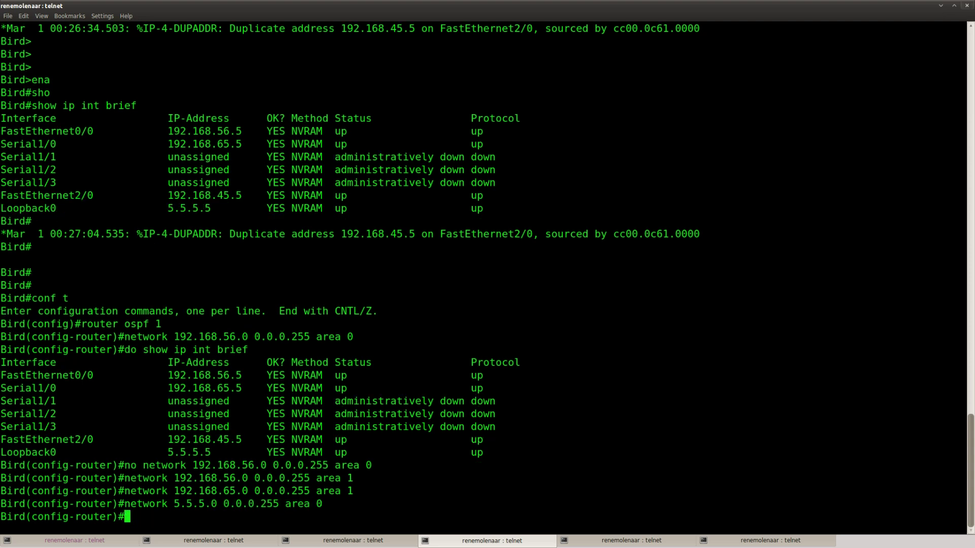
{"action": "type", "text": "network 192.168.45.0 0.0.0.255 area 1"}
{"action": "key", "text": "Return"}
- Move the 5.5.5.0 0.0.0.255 network from OSPF area 0 to area 1
{"action": "key", "text": "Up"}
{"action": "key", "text": "Up"}
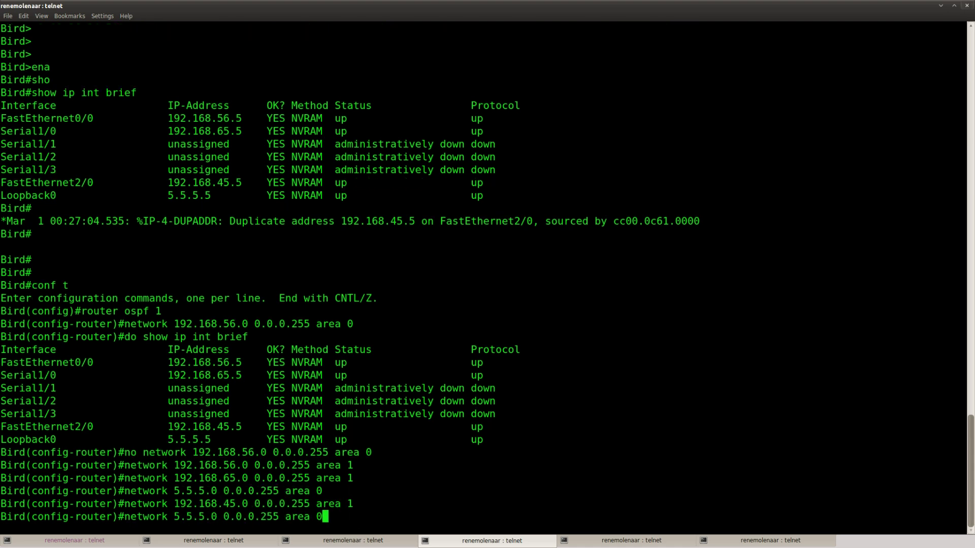
{"action": "key", "text": "ctrl+a"}
{"action": "type", "text": "no"}
{"action": "key", "text": "Return"}
{"action": "key", "text": "Up"}
{"action": "key", "text": "ctrl+a"}
{"action": "key", "text": "Right"}
{"action": "key", "text": "Right"}
{"action": "key", "text": "Right"}
{"action": "key", "text": "BackSpace"}
{"action": "key", "text": "BackSpace"}
{"action": "key", "text": "BackSpace"}
{"action": "key", "text": "ctrl+e"}
{"action": "key", "text": "BackSpace"}
{"action": "type", "text": "1"}
{"action": "key", "text": "Return"}
- Check Bird's running configuration with do show run
{"action": "type", "text": "do show run"}
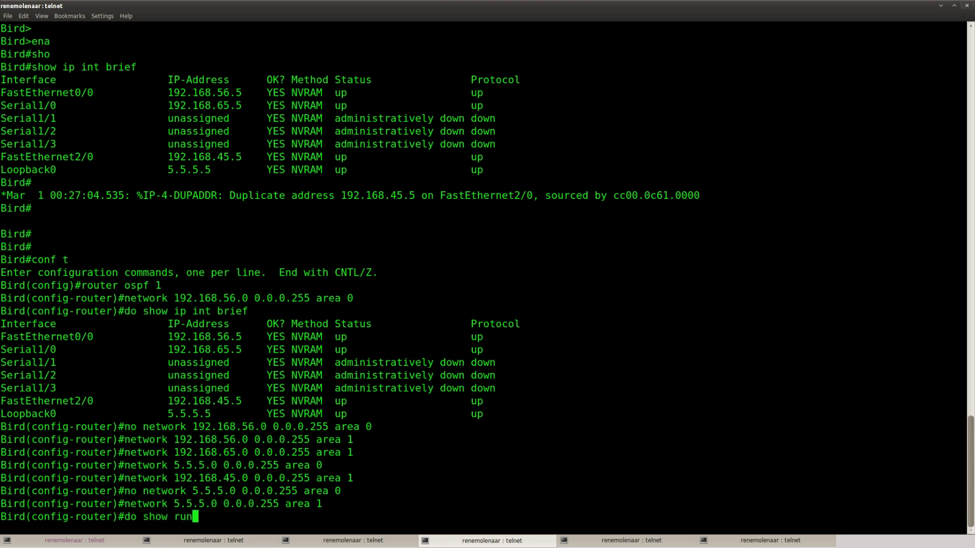
{"action": "key", "text": "Return"}
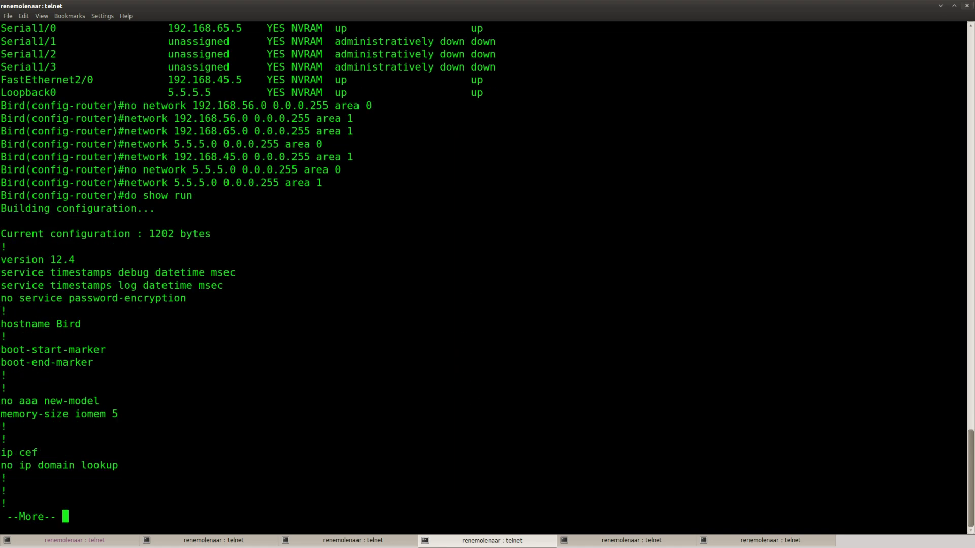
{"action": "key", "text": "space"}
{"action": "key", "text": "space"}
{"action": "key", "text": "space"}
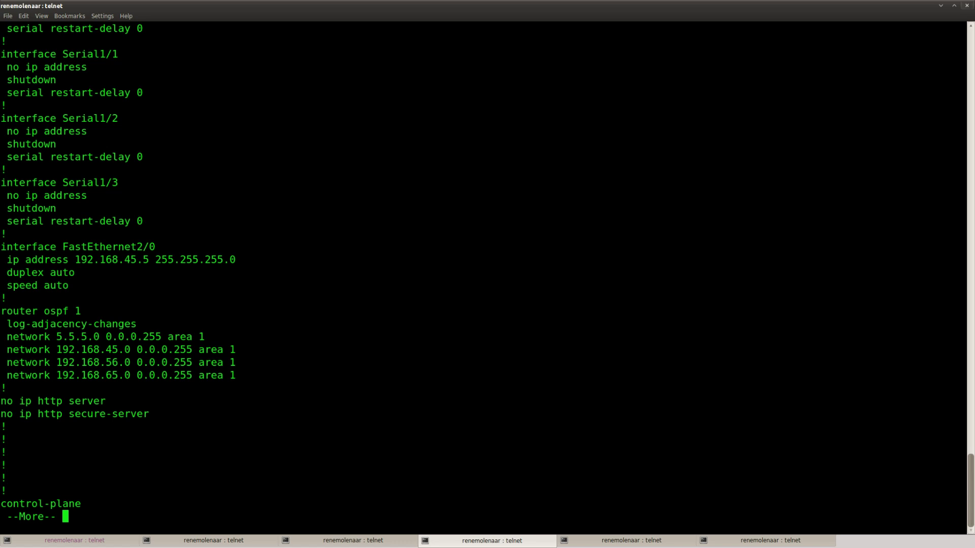
{"action": "key", "text": "q"}
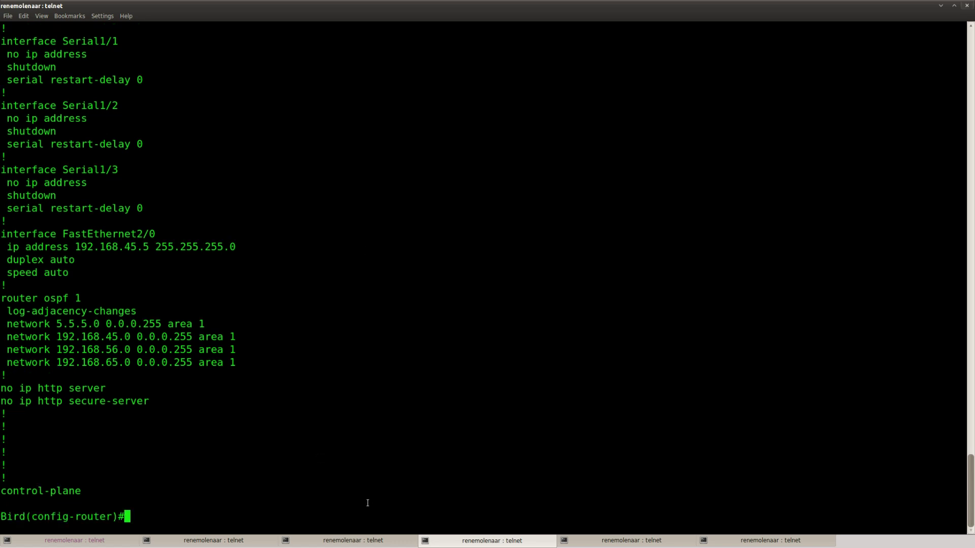
{"action": "key", "text": "Return"}
- On Dent, enter privileged mode and list interfaces with show ip int brief
{"action": "left_click", "coordinate": [607, 543]}
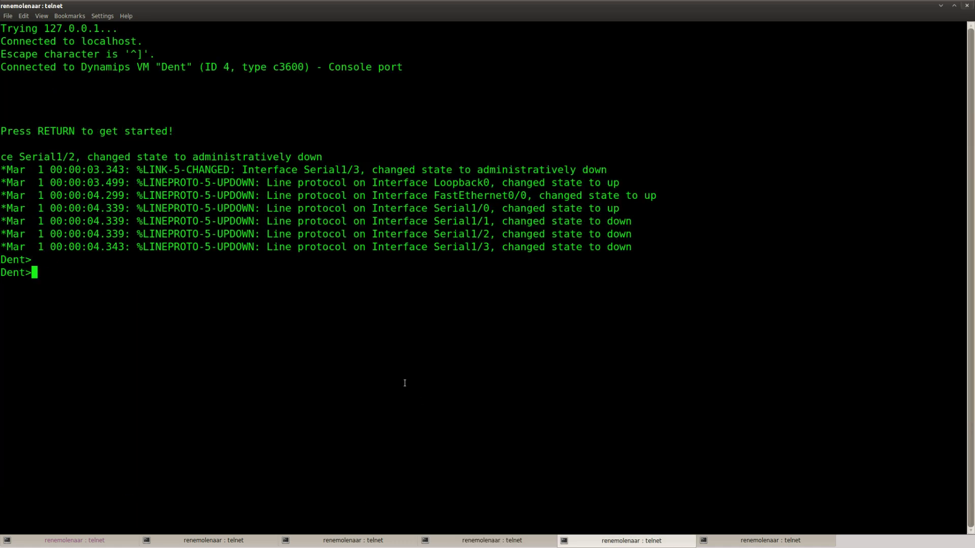
{"action": "key", "text": "Return"}
{"action": "key", "text": "Return"}
{"action": "type", "text": "ena"}
{"action": "key", "text": "Return"}
{"action": "type", "text": "show ip int br"}
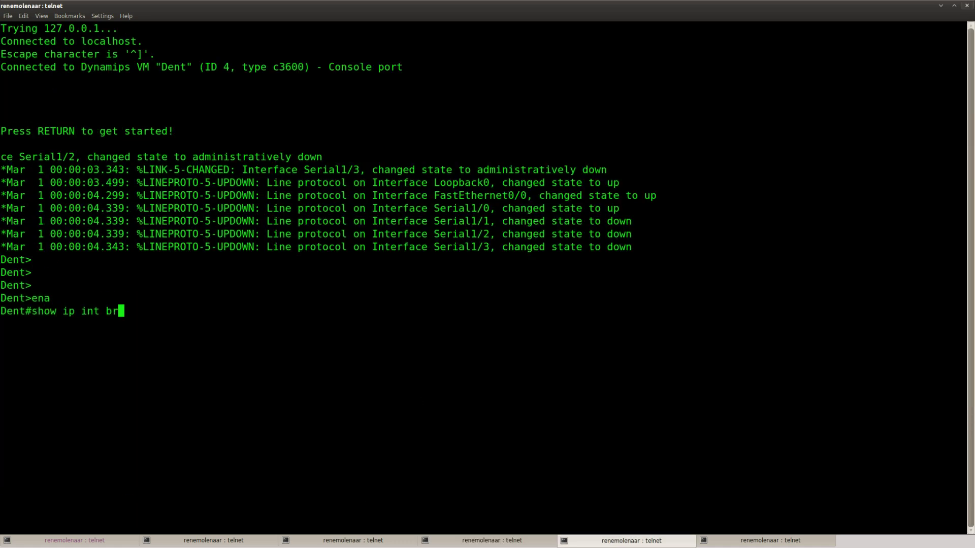
{"action": "key", "text": "Tab"}
{"action": "key", "text": "Return"}
- Start OSPF process 1 on Dent and add the 6.6.6.0 0.0.0.255 loopback to area 1
{"action": "type", "text": "conf t"}
{"action": "key", "text": "Return"}
{"action": "type", "text": "router ospf 1"}
{"action": "key", "text": "Return"}
{"action": "type", "text": "network 6."}
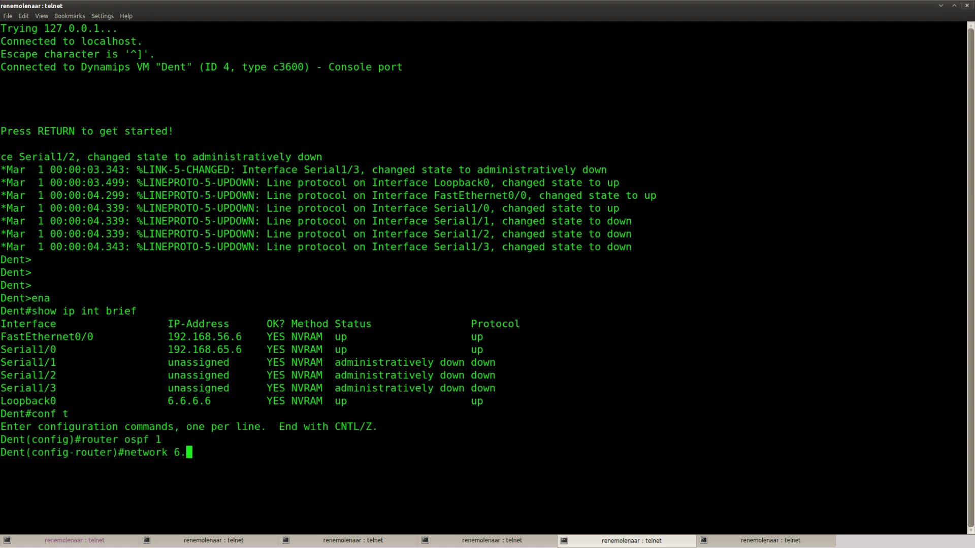
{"action": "type", "text": "6.6.0 0.0.0.0"}
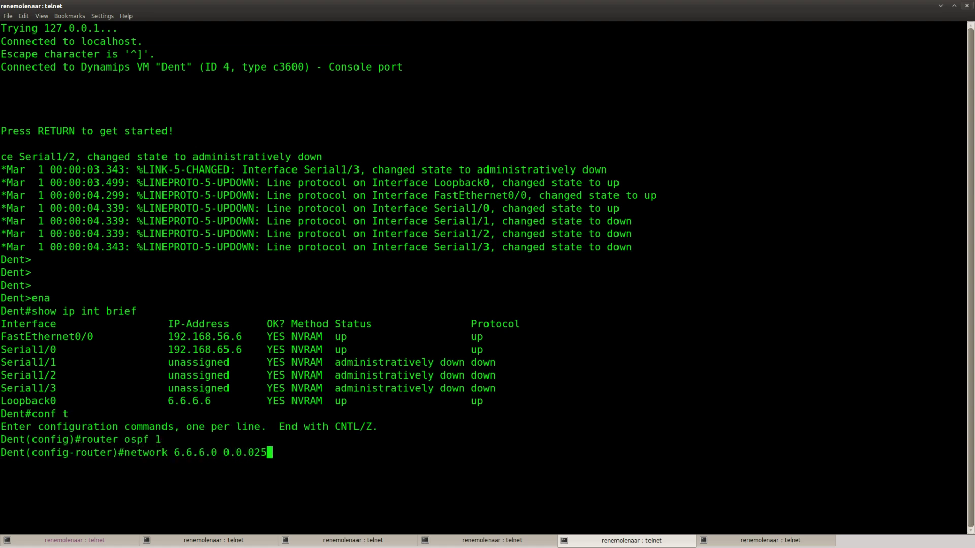
{"action": "key", "text": "BackSpace"}
{"action": "key", "text": "BackSpace"}
{"action": "type", "text": ".255 area 1"}
{"action": "key", "text": "Return"}
- Add networks 192.168.56.0 and 192.168.65.0 to area 1, bringing up adjacency with 5.5.5.5
{"action": "type", "text": "network 192.168"}
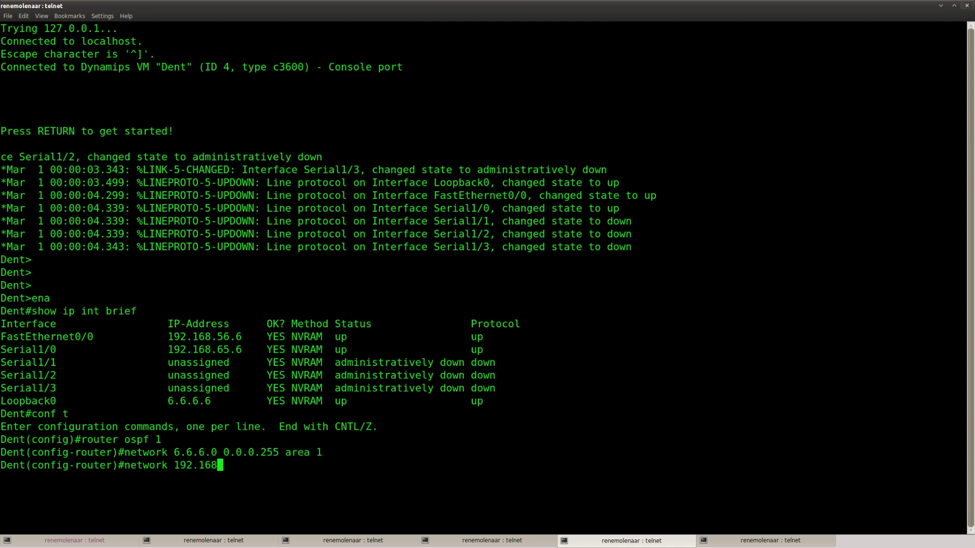
{"action": "type", "text": ".56.0 0.0.0.255 area 1"}
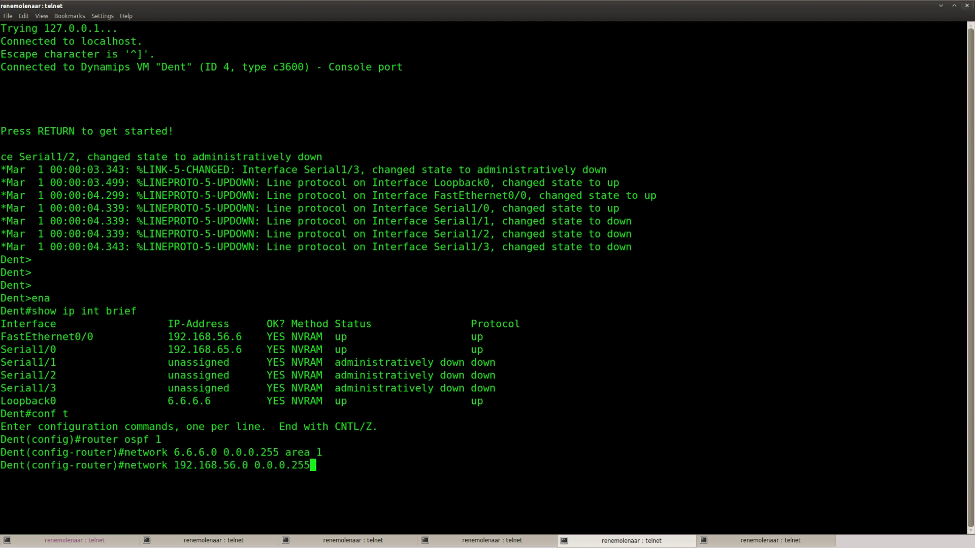
{"action": "key", "text": "Return"}
{"action": "key", "text": "Up"}
{"action": "key", "text": "Left"}
{"action": "key", "text": "Left"}
{"action": "key", "text": "Left"}
{"action": "key", "text": "Left"}
{"action": "key", "text": "Left"}
{"action": "key", "text": "Left"}
{"action": "key", "text": "Left"}
{"action": "key", "text": "Left"}
{"action": "key", "text": "Left"}
{"action": "key", "text": "Left"}
{"action": "key", "text": "Left"}
{"action": "key", "text": "Left"}
{"action": "key", "text": "Left"}
{"action": "key", "text": "Left"}
{"action": "key", "text": "Left"}
{"action": "key", "text": "Left"}
{"action": "key", "text": "Left"}
{"action": "key", "text": "Left"}
{"action": "key", "text": "Left"}
{"action": "key", "text": "Left"}
{"action": "key", "text": "BackSpace"}
{"action": "key", "text": "Right"}
{"action": "type", "text": "5"}
{"action": "key", "text": "Return"}
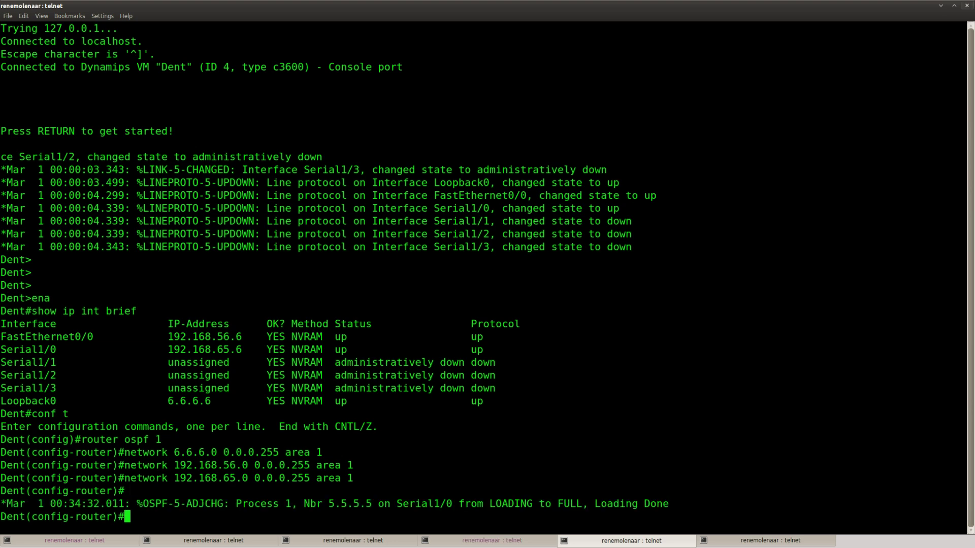
{"action": "key", "text": "Return"}
- On Singer, leave configuration mode and list interfaces with show ip int brief
{"action": "left_click", "coordinate": [761, 539]}
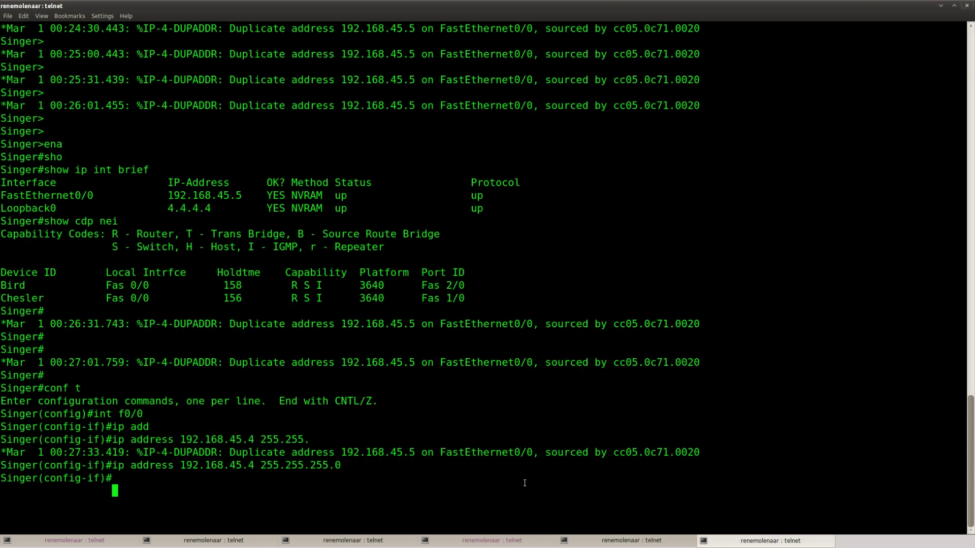
{"action": "key", "text": "Return"}
{"action": "key", "text": "Return"}
{"action": "key", "text": "ctrl+z"}
{"action": "key", "text": "Return"}
{"action": "type", "text": "sho"}
{"action": "key", "text": "Tab"}
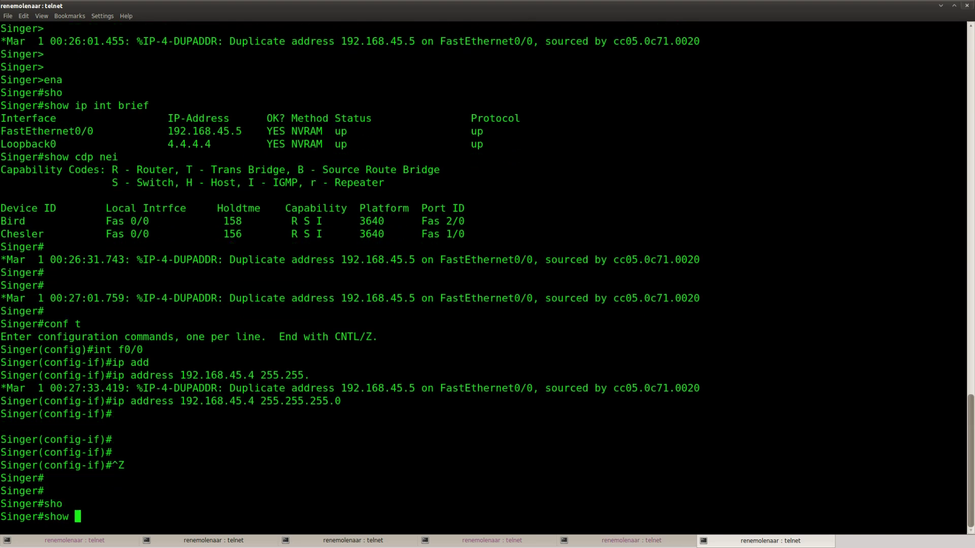
{"action": "type", "text": "ip int brief"}
{"action": "key", "text": "Return"}
- Start OSPF process 1 on Singer and add the 4.4.4.0 0.0.0.255 loopback to area 1
{"action": "type", "text": "conf t"}
{"action": "key", "text": "Return"}
{"action": "type", "text": "router ospf 1"}
{"action": "key", "text": "Return"}
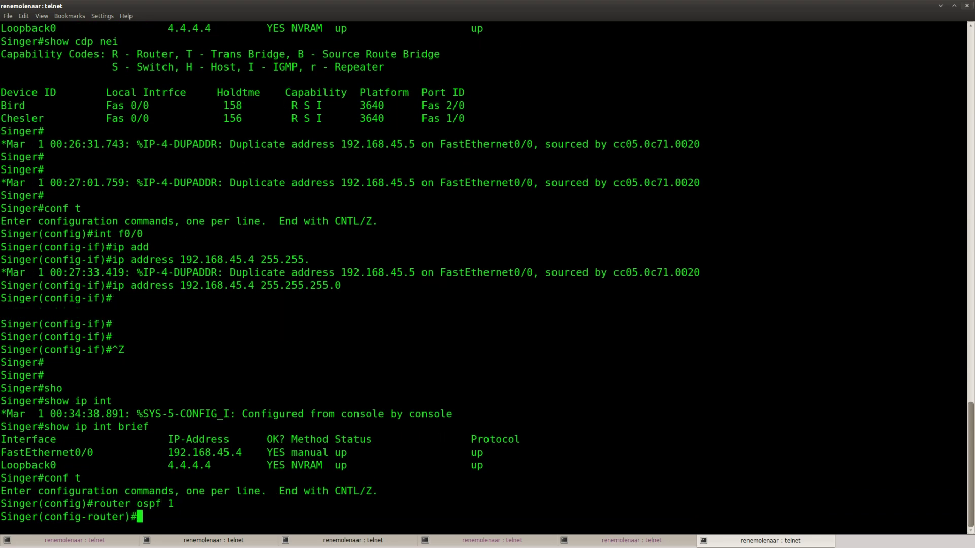
{"action": "type", "text": "net"}
{"action": "key", "text": "Tab"}
{"action": "type", "text": "4.4.4.0 0."}
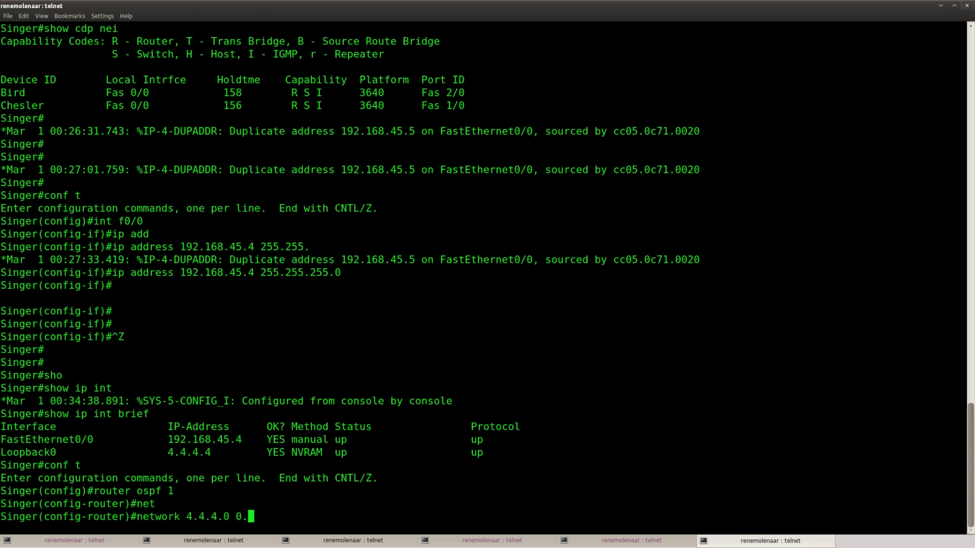
{"action": "type", "text": "0.0.255 area 1"}
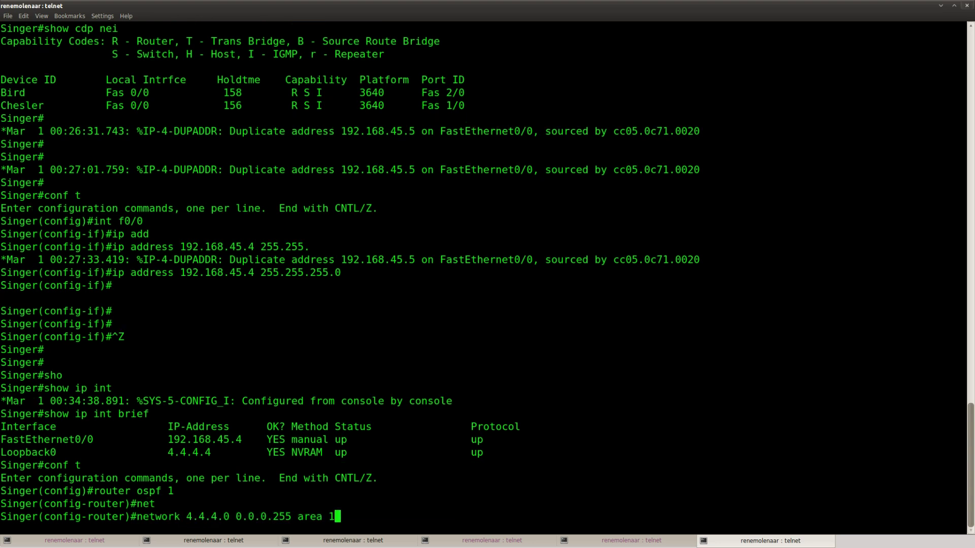
{"action": "key", "text": "Return"}
- Add network 192.168.45.0 0.0.0.255 to area 1 on Singer, then return to the lab page
{"action": "type", "text": "network 192.168."}
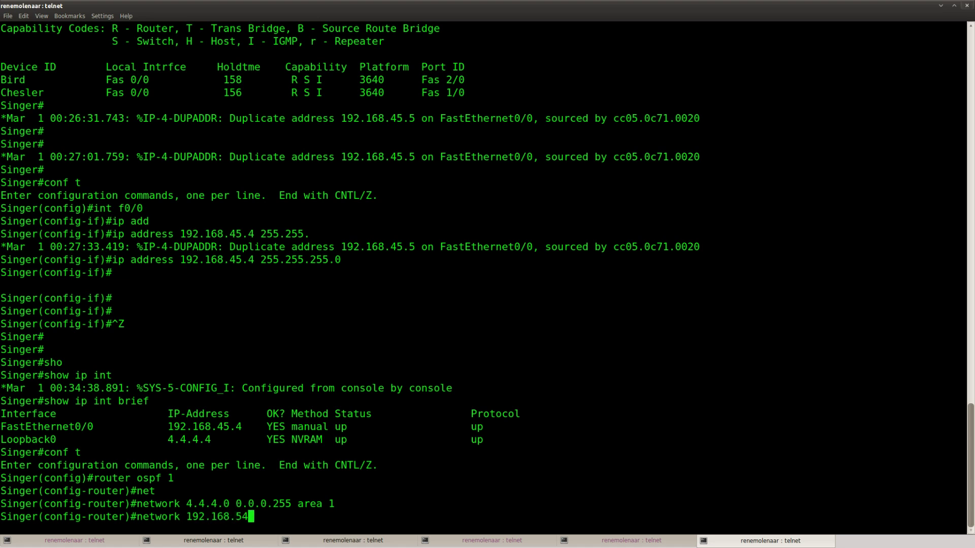
{"action": "type", "text": "45.0 0.0.0.255 area 1"}
{"action": "key", "text": "Return"}
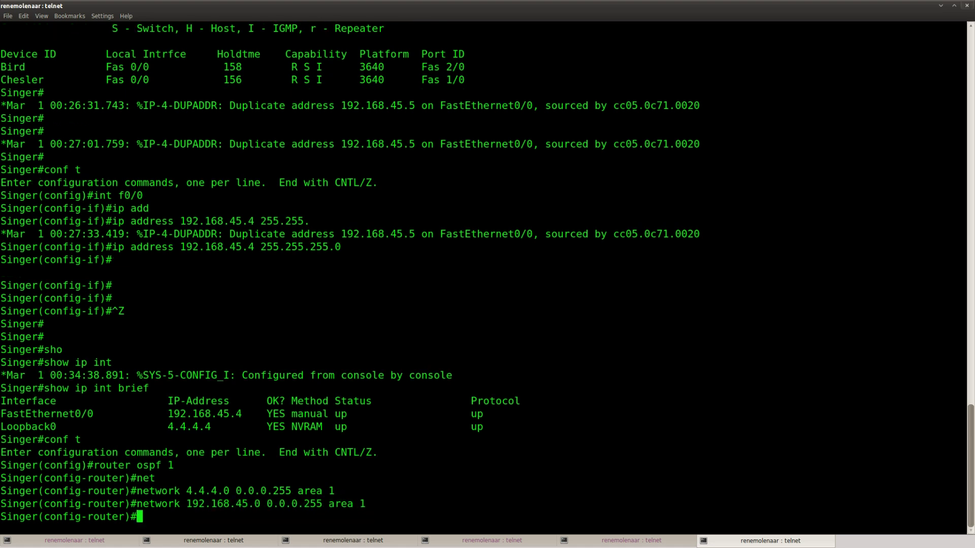
{"action": "key", "text": "Return"}
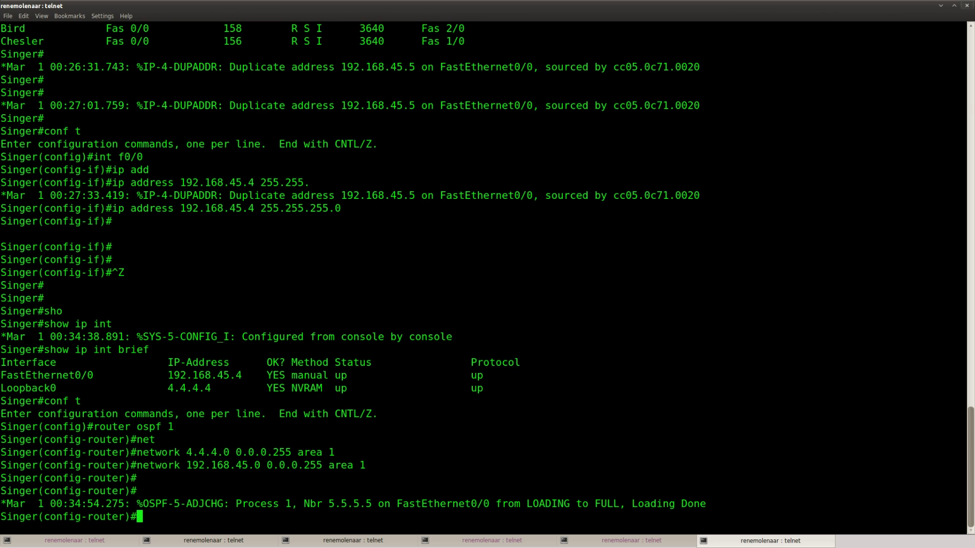
{"action": "key", "text": "alt+Tab"}
- Highlight the full-connectivity goal line, scroll to the topology diagram, then return to Konsole
{"action": "left_click", "coordinate": [365, 300]}
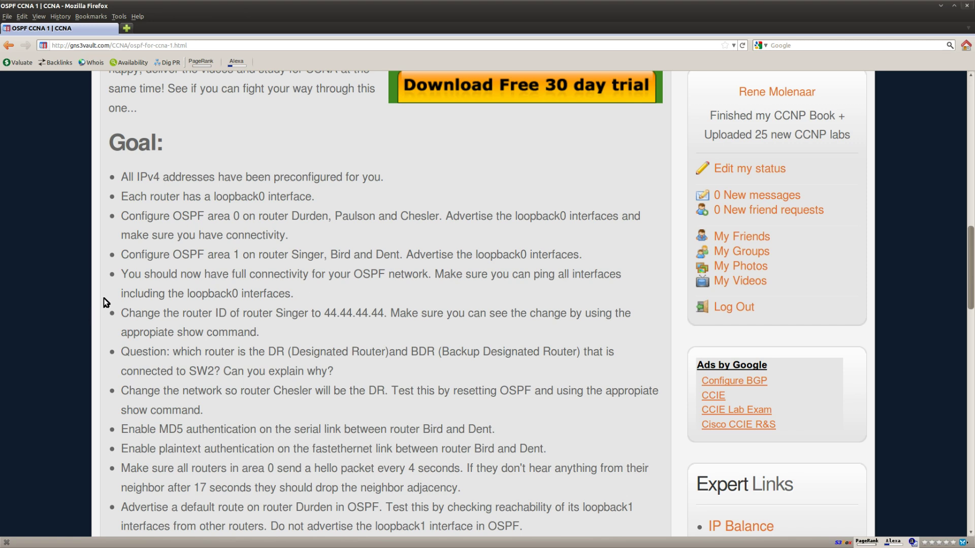
{"action": "left_click_drag", "start_coordinate": [124, 274], "coordinate": [285, 300]}
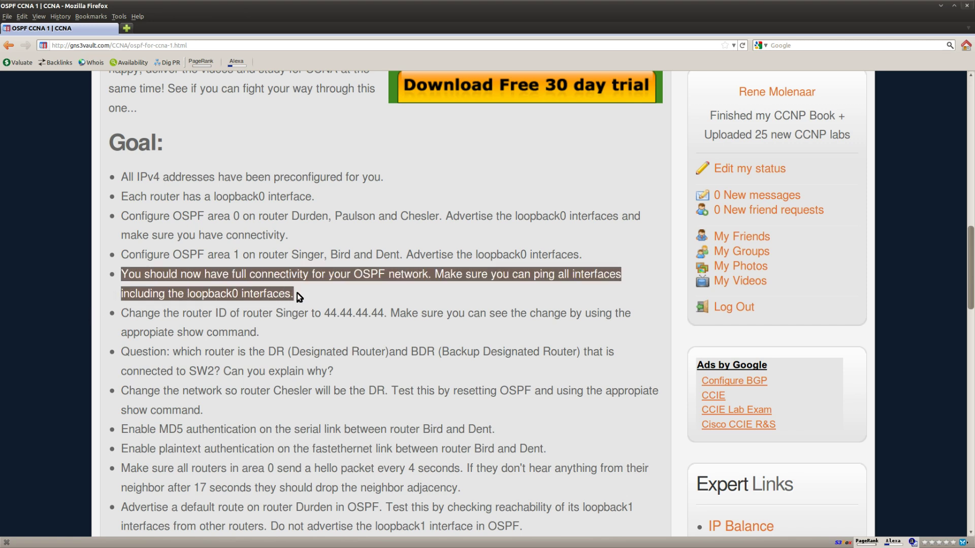
{"action": "left_click", "coordinate": [373, 284]}
{"action": "scroll", "coordinate": [370, 301], "scroll_direction": "down", "scroll_amount": 10}
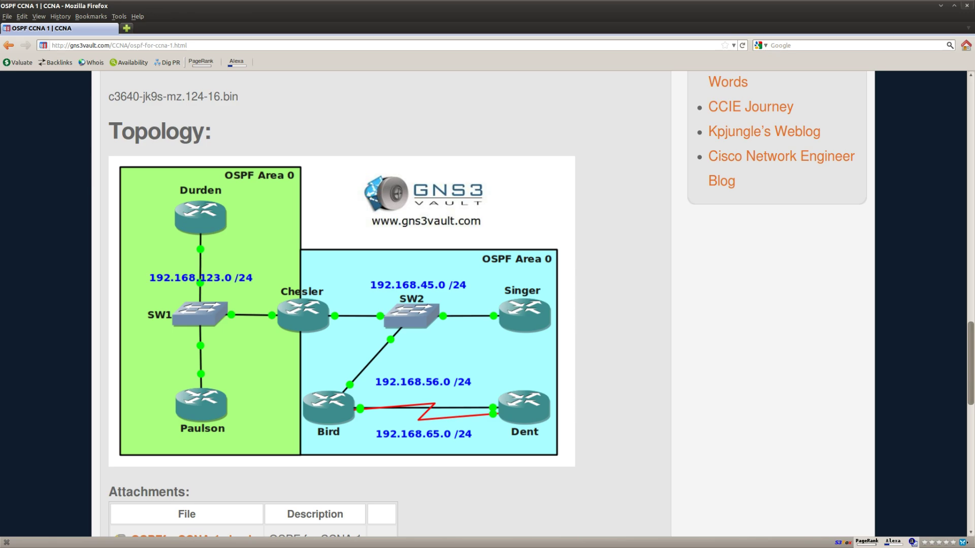
{"action": "key", "text": "alt+Tab"}
- On Chesler, review the OSPF network statements in the show run output
{"action": "left_click", "coordinate": [218, 543]}
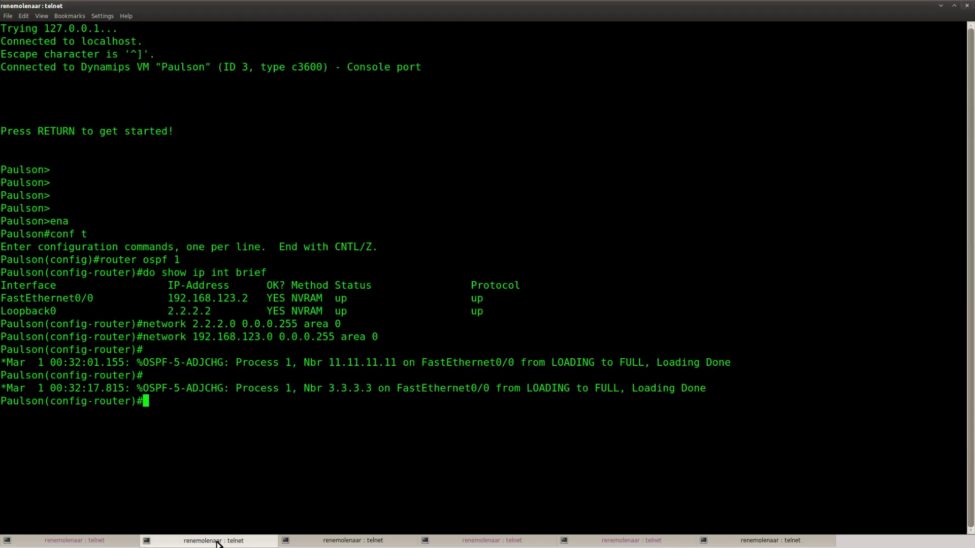
{"action": "left_click", "coordinate": [323, 541]}
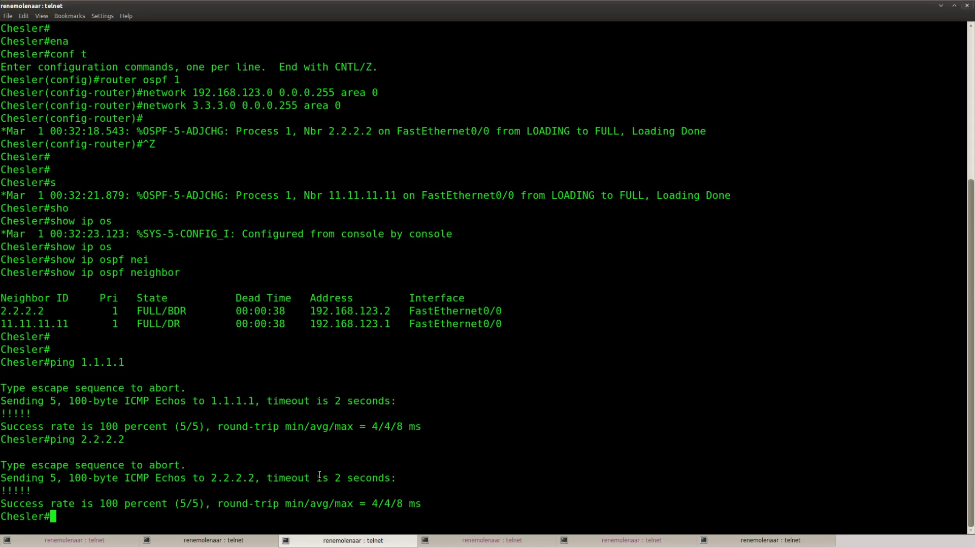
{"action": "key", "text": "Return"}
{"action": "key", "text": "Return"}
{"action": "type", "text": "show run"}
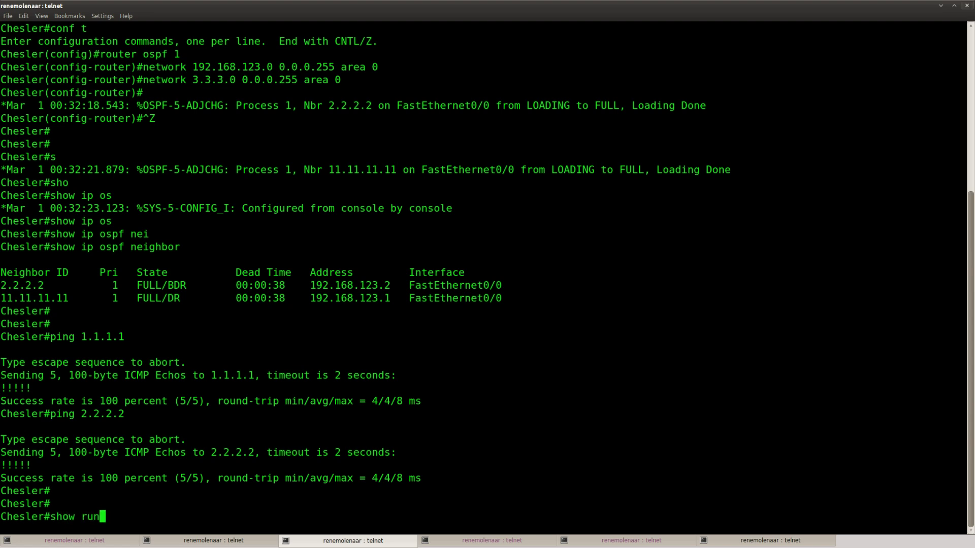
{"action": "key", "text": "Return"}
{"action": "key", "text": "space"}
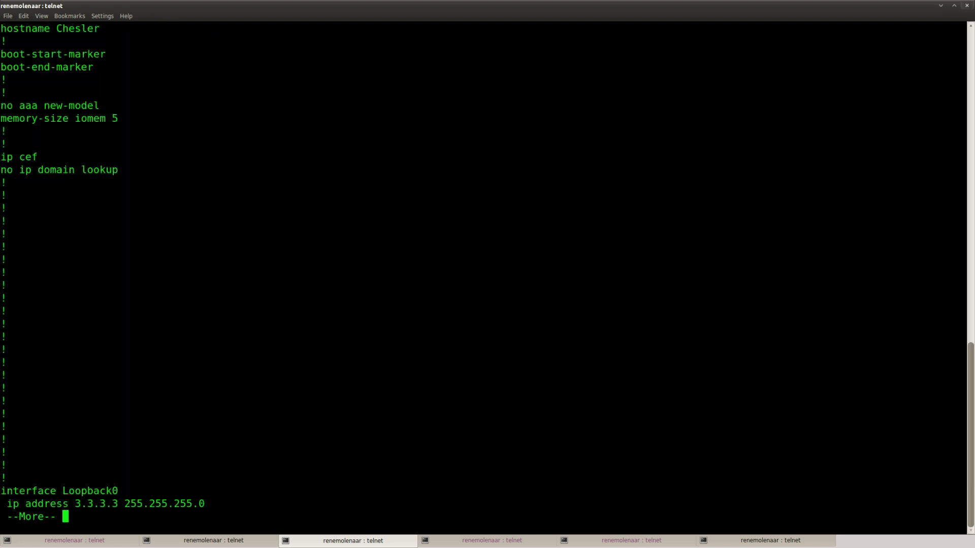
{"action": "key", "text": "space"}
{"action": "key", "text": "space"}
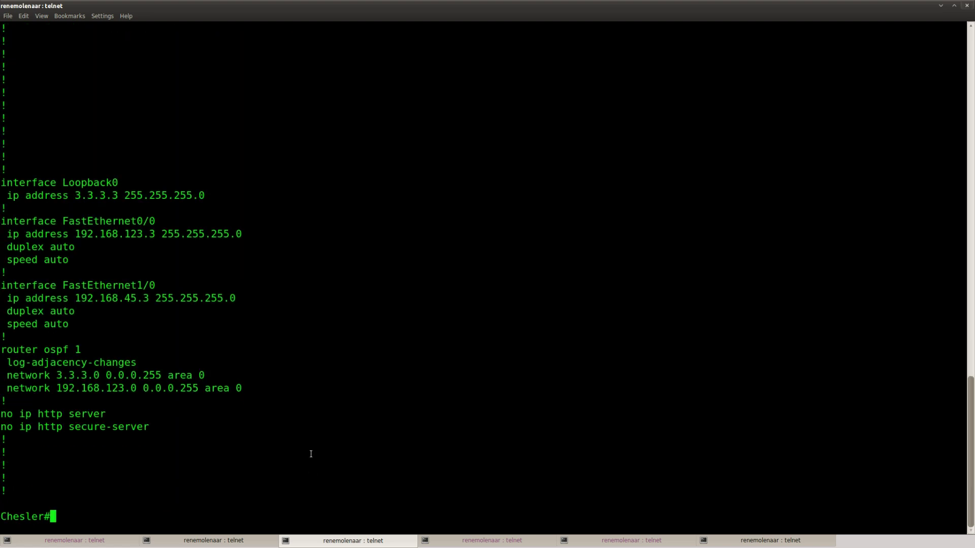
{"action": "left_click_drag", "start_coordinate": [252, 394], "coordinate": [2, 353]}
{"action": "left_click", "coordinate": [177, 450]}
- Add network 192.168.45.0 0.0.0.255 to area 1 under Chesler's OSPF process 1
{"action": "type", "text": "conf t"}
{"action": "key", "text": "Return"}
{"action": "type", "text": "router ospf 1"}
{"action": "key", "text": "Return"}
{"action": "type", "text": "network 192.16.45"}
{"action": "key", "text": "BackSpace"}
{"action": "key", "text": "BackSpace"}
{"action": "key", "text": "BackSpace"}
{"action": "type", "text": "8.45.0 0.0.0.255 area 1"}
{"action": "key", "text": "Return"}
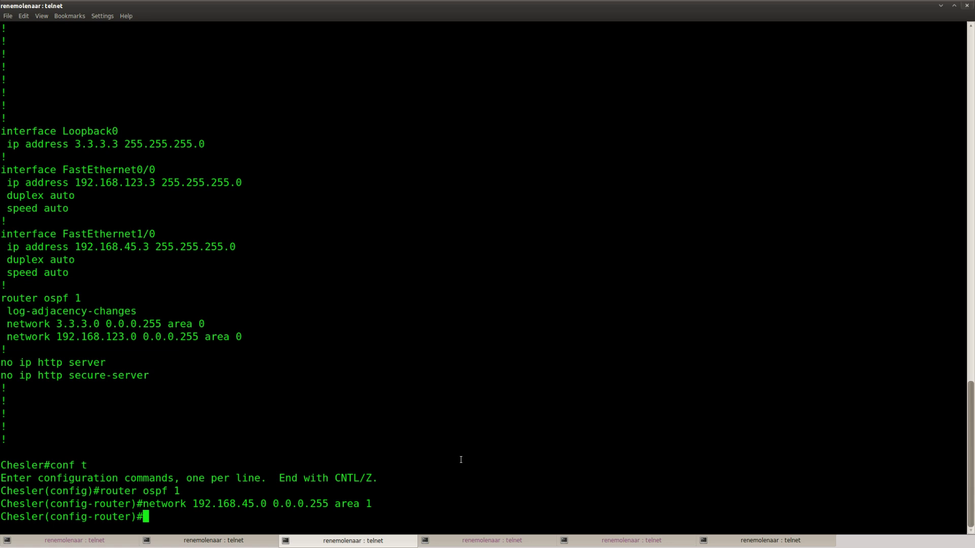
- Exit configuration mode and confirm the FULL adjacencies with 4.4.4.4 and 5.5.5.5
{"action": "key", "text": "ctrl+z"}
{"action": "type", "text": "show"}
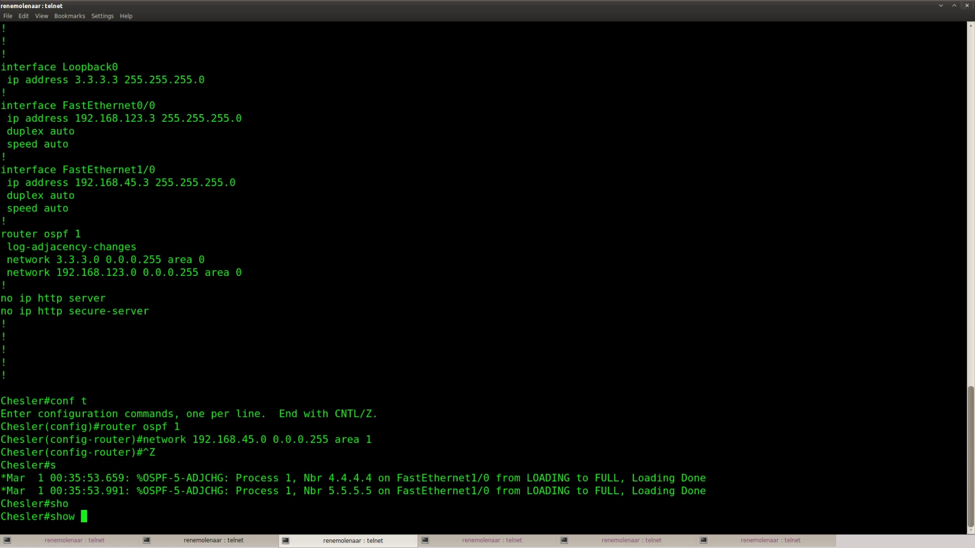
{"action": "key", "text": "BackSpace"}
{"action": "key", "text": "BackSpace"}
{"action": "key", "text": "BackSpace"}
{"action": "key", "text": "BackSpace"}
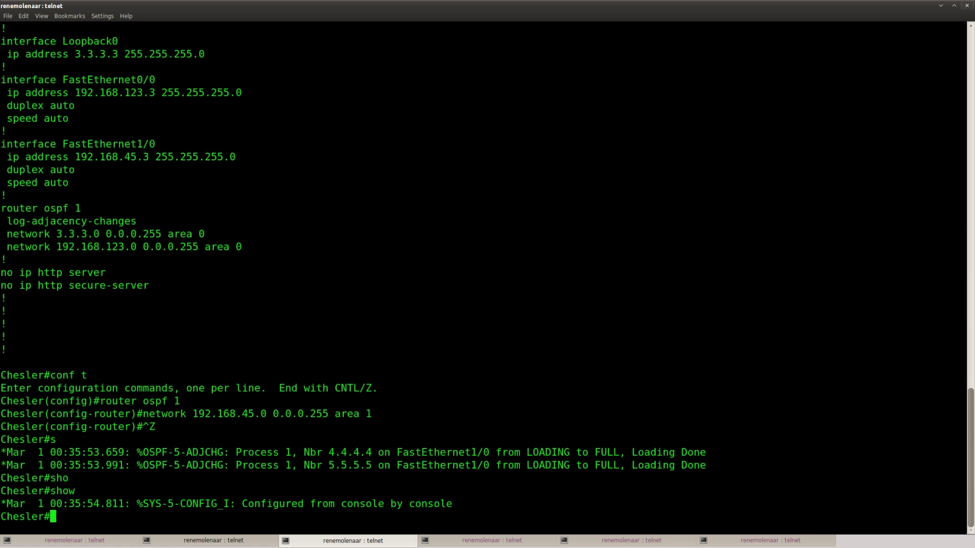
{"action": "key", "text": "Return"}
{"action": "left_click_drag", "start_coordinate": [714, 454], "coordinate": [2, 441]}
{"action": "left_click", "coordinate": [277, 493]}
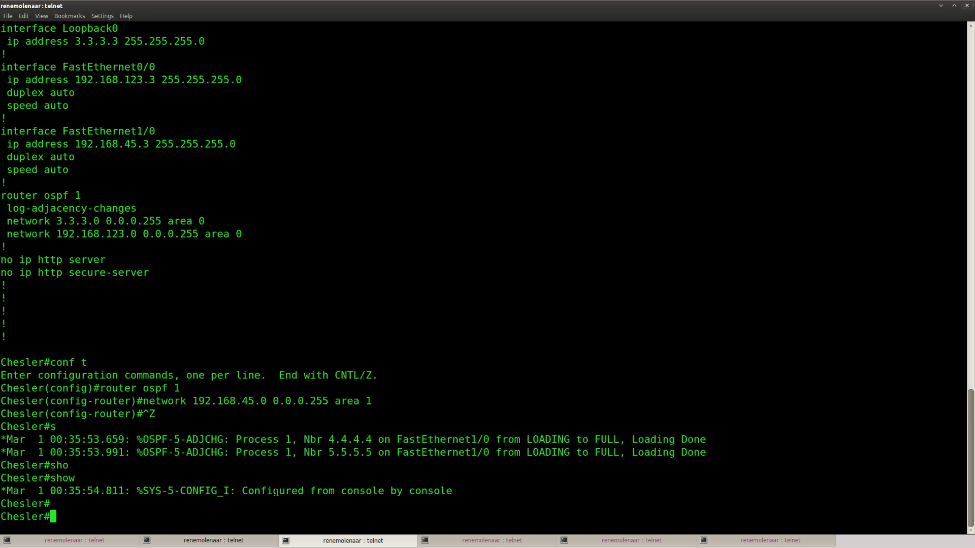
- Return Dent to its exec prompt and ping 1.1.1.1
{"action": "left_click", "coordinate": [772, 541]}
{"action": "key", "text": "Return"}
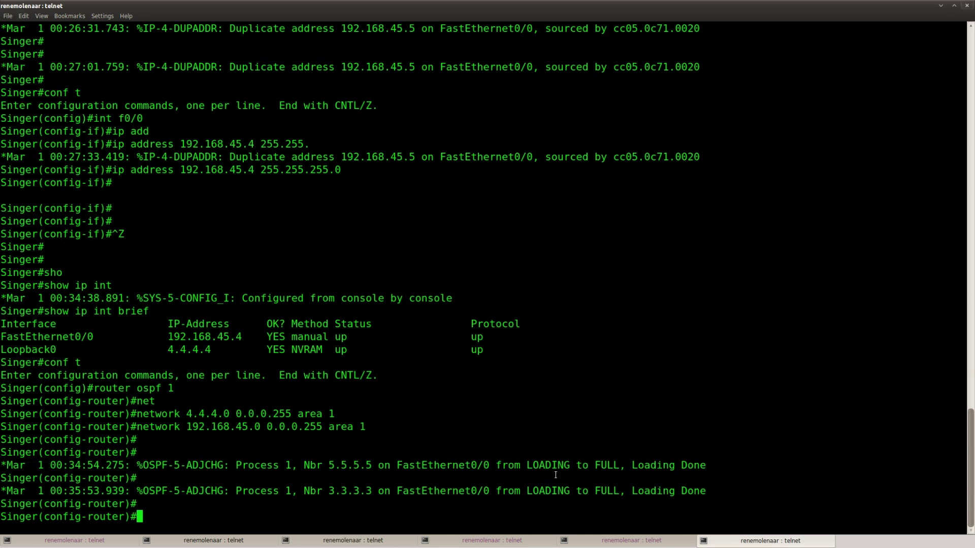
{"action": "left_click", "coordinate": [615, 544]}
{"action": "key", "text": "ctrl+z"}
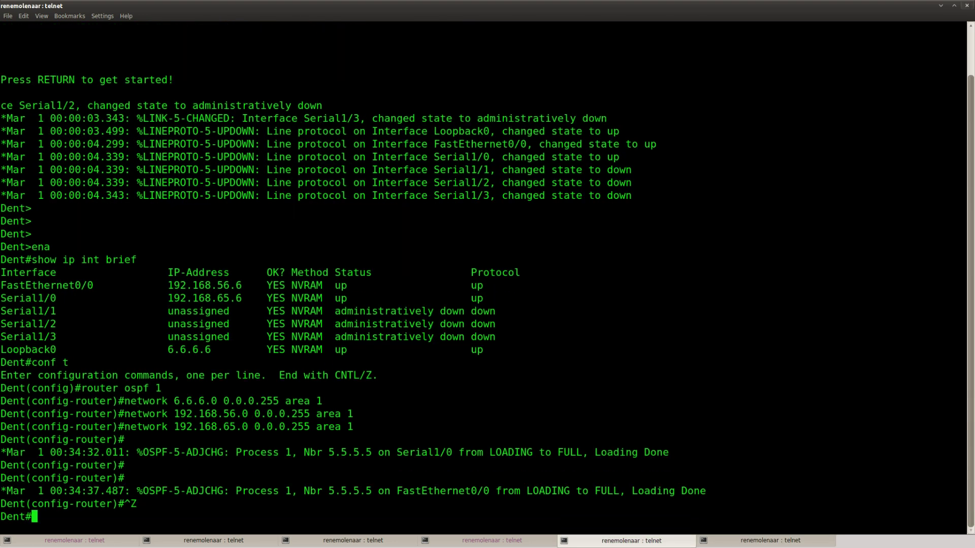
{"action": "key", "text": "Return"}
{"action": "key", "text": "Return"}
{"action": "type", "text": "pin"}
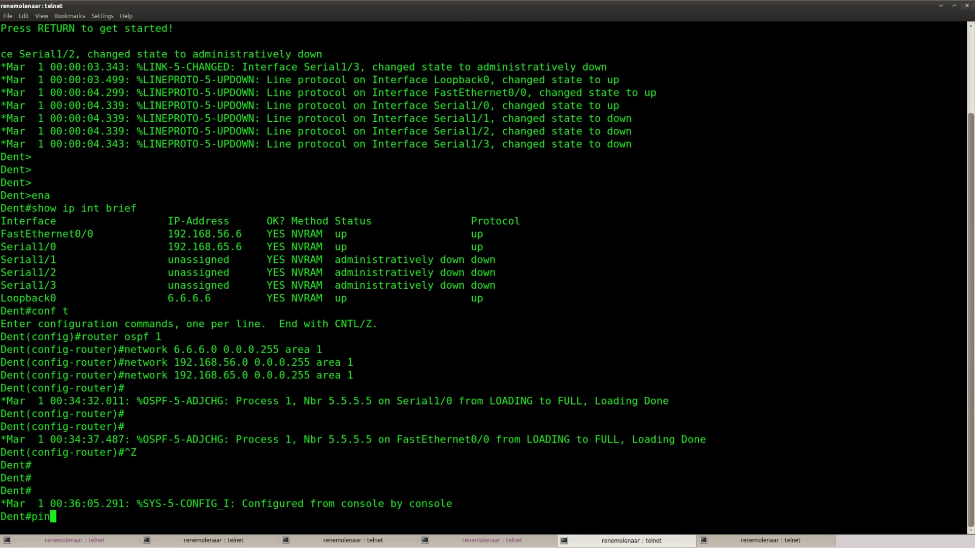
{"action": "key", "text": "Tab"}
{"action": "type", "text": "1.1.1.1"}
{"action": "key", "text": "Return"}
- Ping 2.2.2.2, 3.3.3.3 and 4.4.4.4 from Dent, then bring up the lab instructions page
{"action": "key", "text": "Up"}
{"action": "key", "text": "BackSpace"}
{"action": "key", "text": "BackSpace"}
{"action": "key", "text": "BackSpace"}
{"action": "key", "text": "BackSpace"}
{"action": "key", "text": "BackSpace"}
{"action": "key", "text": "BackSpace"}
{"action": "key", "text": "BackSpace"}
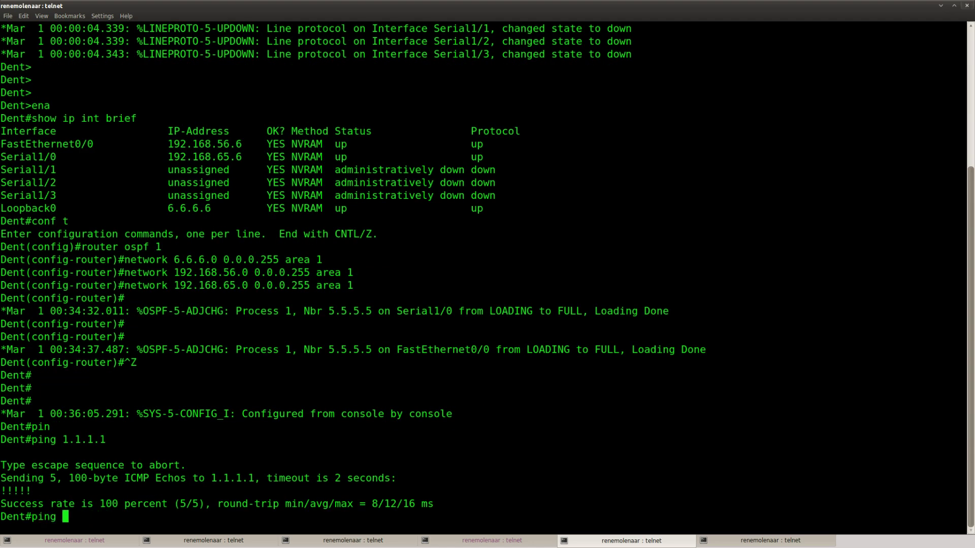
{"action": "type", "text": "2.2.2.2"}
{"action": "key", "text": "Return"}
{"action": "type", "text": "ping 3.3.3.3"}
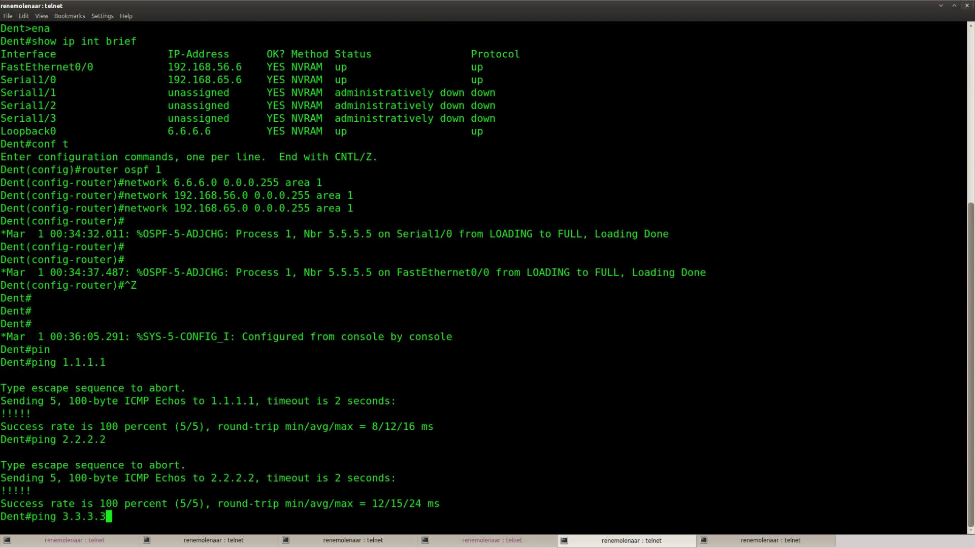
{"action": "key", "text": "Return"}
{"action": "type", "text": "ping 4.4.4.4"}
{"action": "key", "text": "Return"}
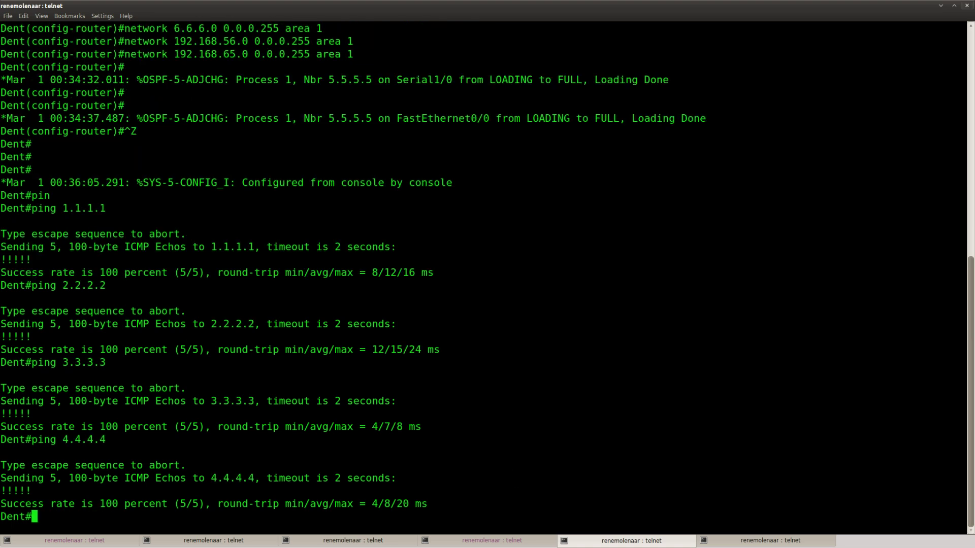
{"action": "key", "text": "alt+Tab"}
{"action": "scroll", "coordinate": [111, 285], "scroll_direction": "up", "scroll_amount": 10}
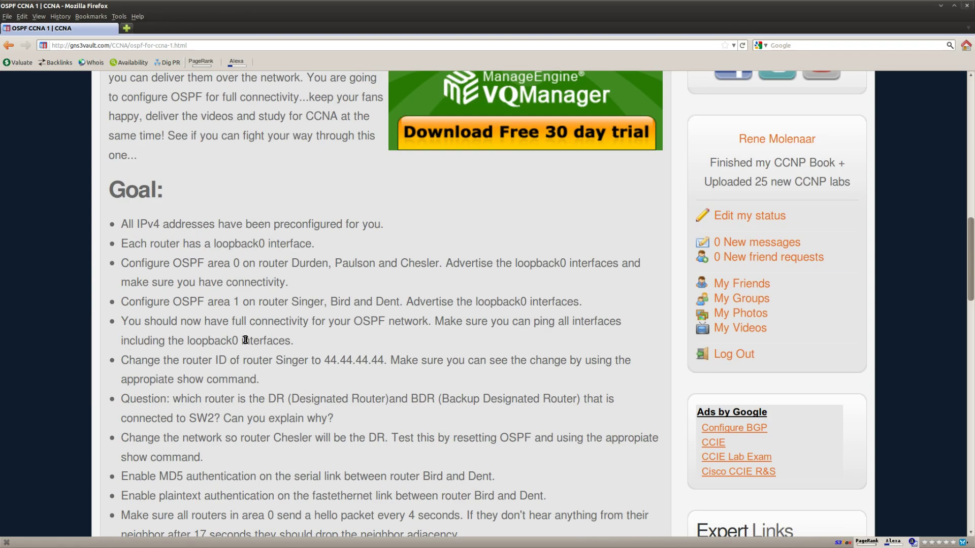
- Find and copy 44.44.44.44 from the Goal-list bullet about Singer's router ID
{"action": "scroll", "coordinate": [274, 339], "scroll_direction": "down", "scroll_amount": 1}
{"action": "left_click_drag", "start_coordinate": [263, 331], "coordinate": [121, 313]}
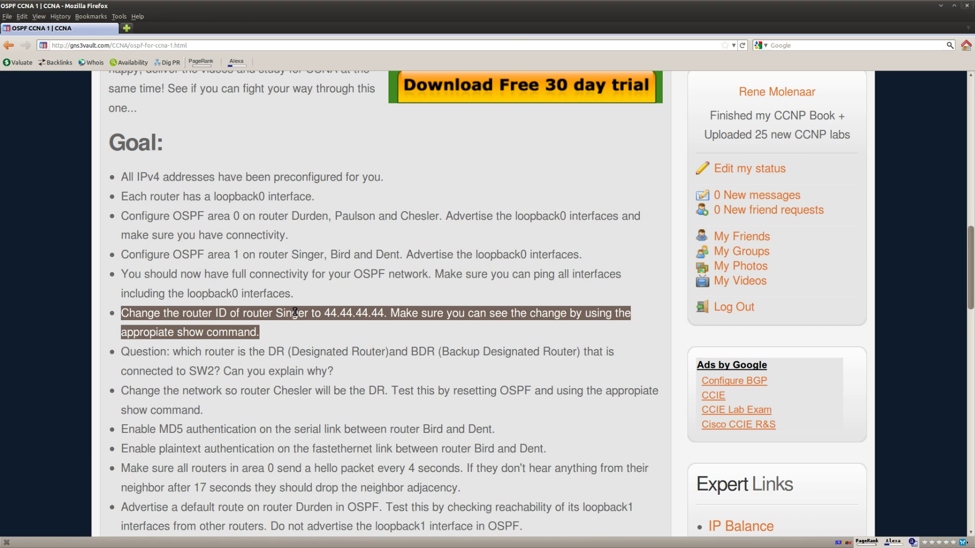
{"action": "left_click", "coordinate": [331, 332]}
{"action": "left_click_drag", "start_coordinate": [382, 313], "coordinate": [324, 312]}
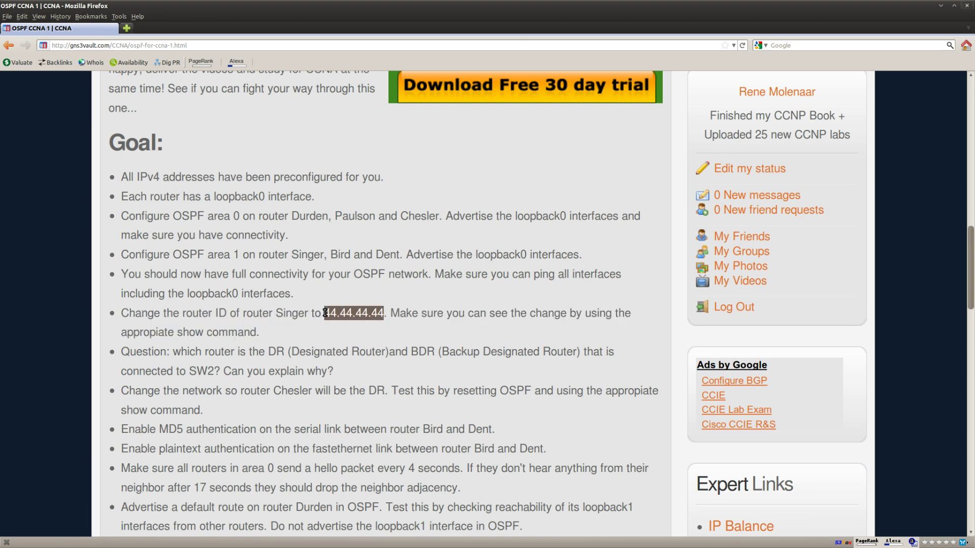
{"action": "right_click", "coordinate": [346, 315]}
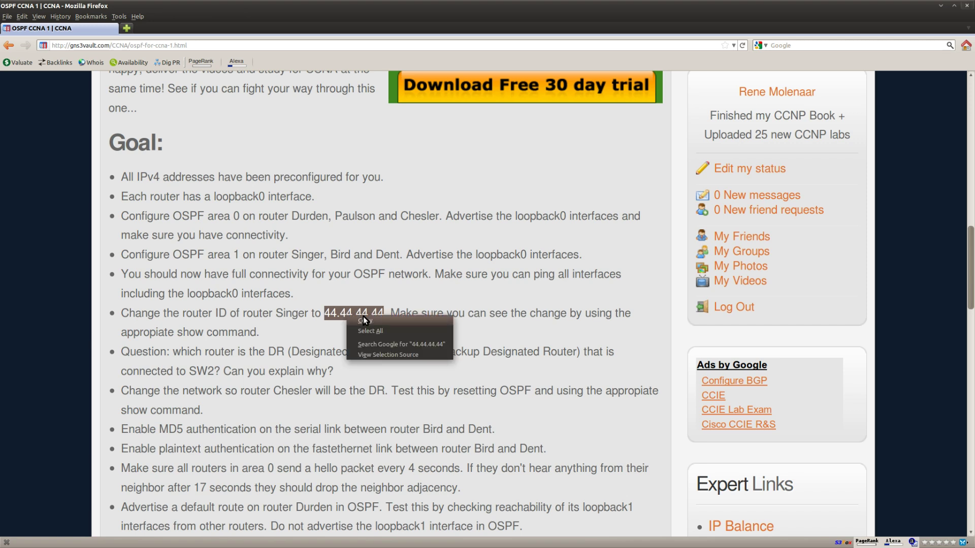
{"action": "left_click", "coordinate": [370, 319]}
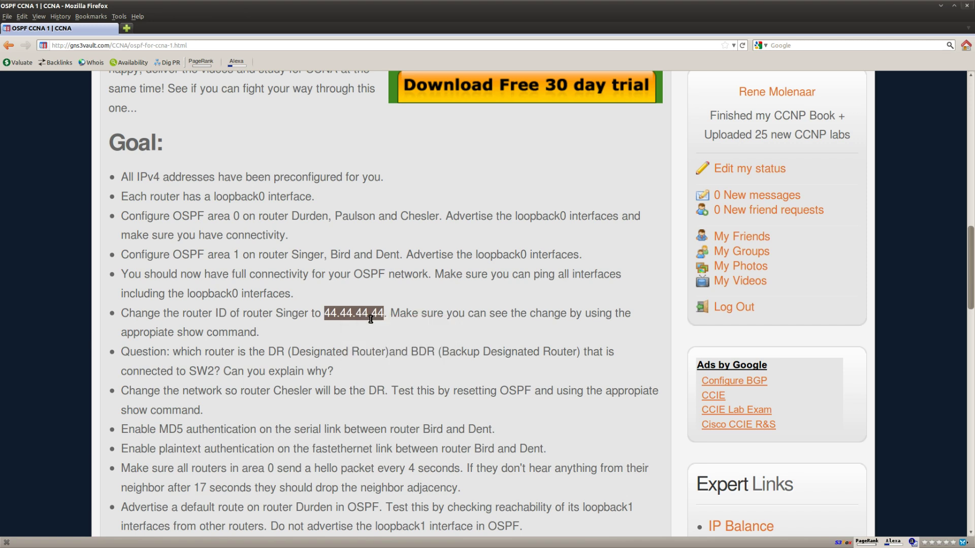
{"action": "left_click", "coordinate": [407, 317]}
{"action": "left_click_drag", "start_coordinate": [390, 312], "coordinate": [157, 318]}
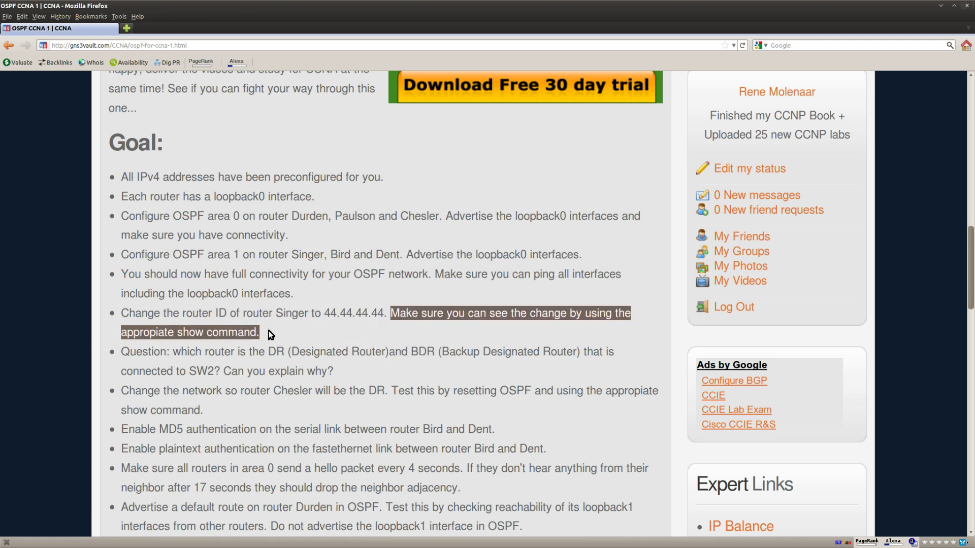
{"action": "left_click", "coordinate": [271, 335]}
{"action": "left_click_drag", "start_coordinate": [324, 313], "coordinate": [384, 315]}
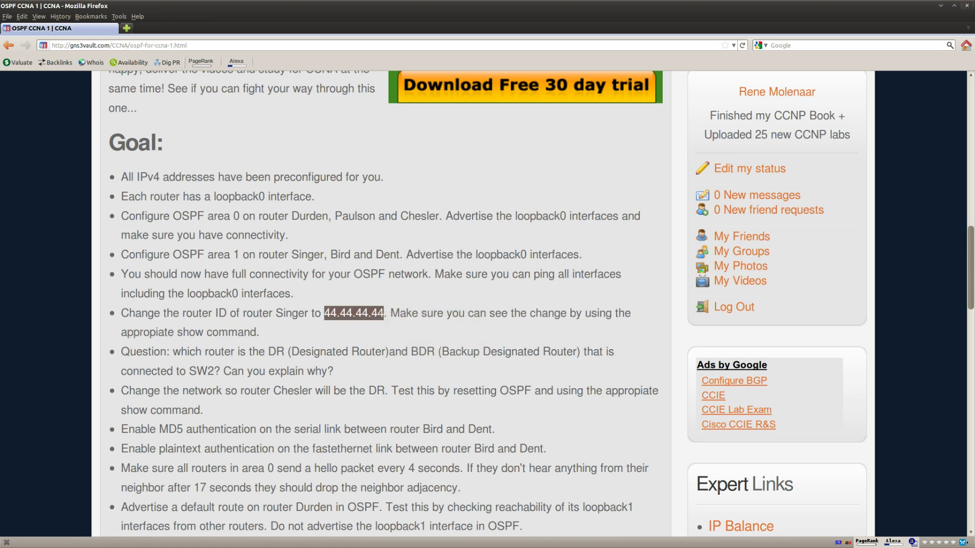
{"action": "key", "text": "alt+Tab"}
- Run show ip protocols on Singer, noting its current Router ID 4.4.4.4
{"action": "left_click", "coordinate": [742, 543]}
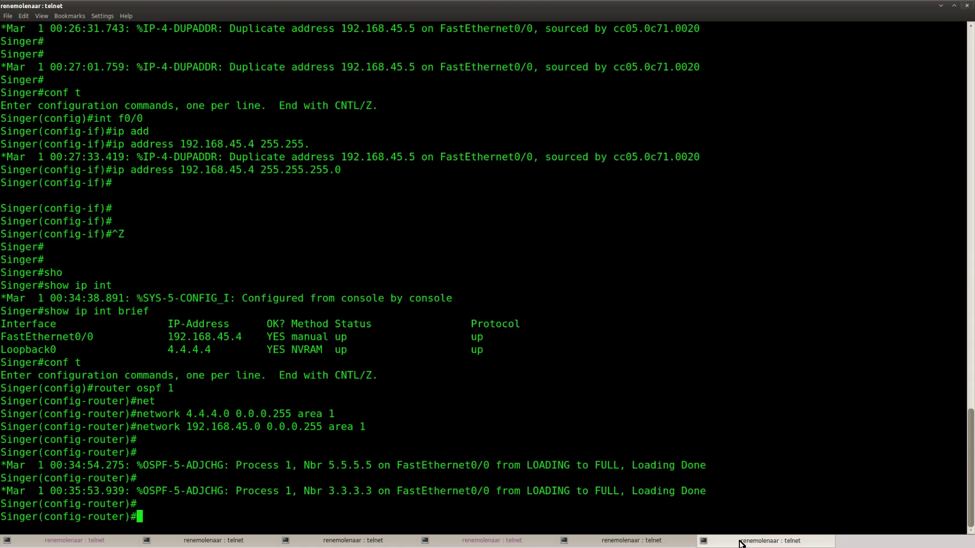
{"action": "key", "text": "ctrl+z"}
{"action": "type", "text": "show ip proto"}
{"action": "key", "text": "Tab"}
{"action": "key", "text": "Return"}
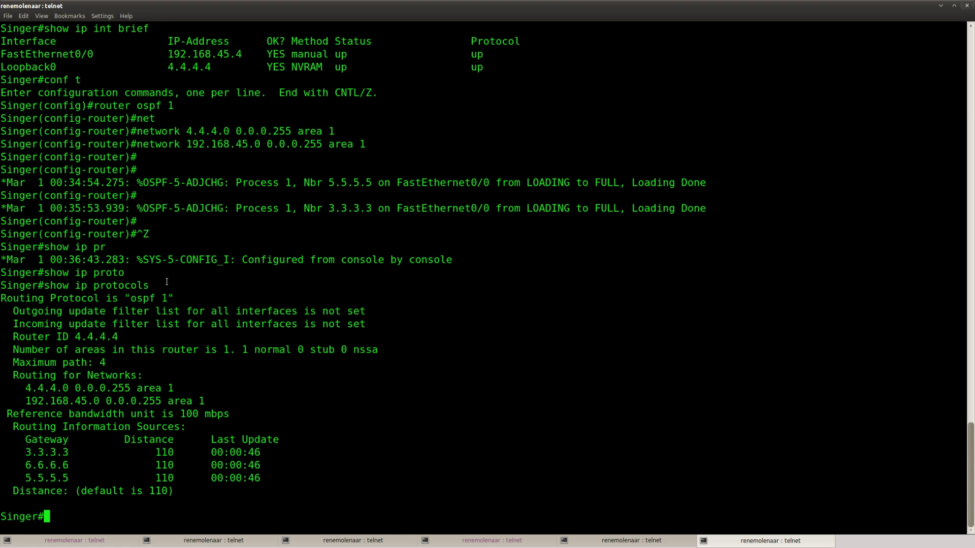
{"action": "left_click_drag", "start_coordinate": [158, 285], "coordinate": [1, 287]}
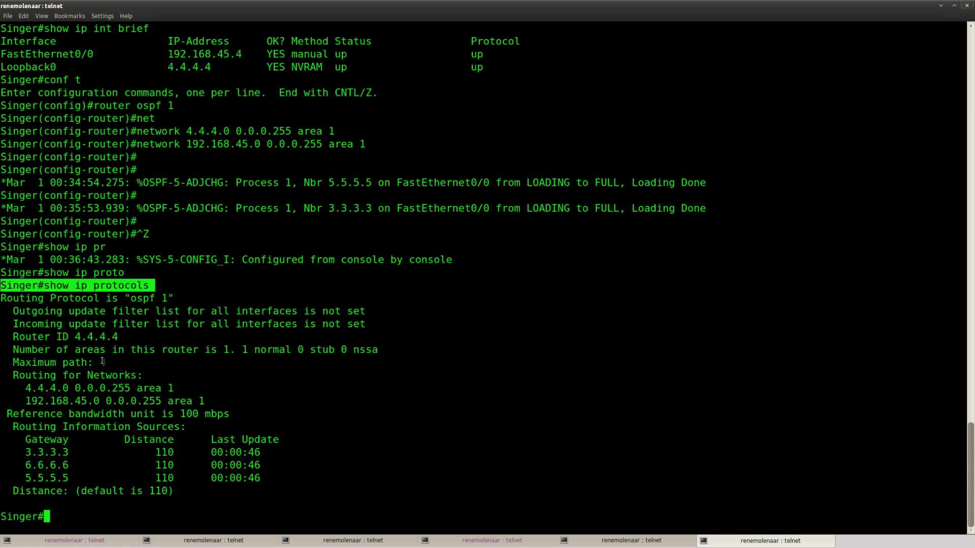
{"action": "left_click_drag", "start_coordinate": [118, 337], "coordinate": [14, 338]}
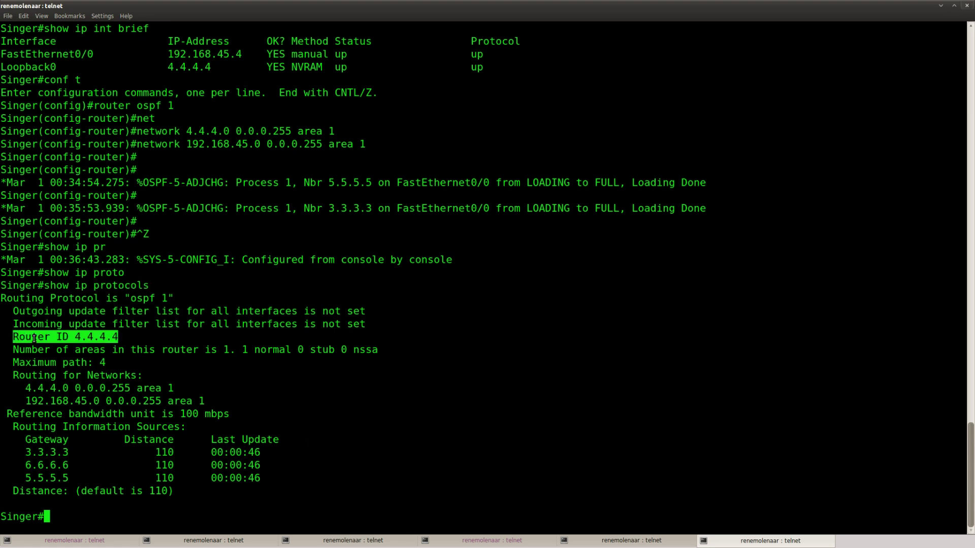
{"action": "left_click", "coordinate": [148, 338]}
- Set router-id 44.44.44.44 under router ospf 1 on Singer
{"action": "type", "text": "conf t"}
{"action": "key", "text": "Return"}
{"action": "type", "text": "router ospf 1"}
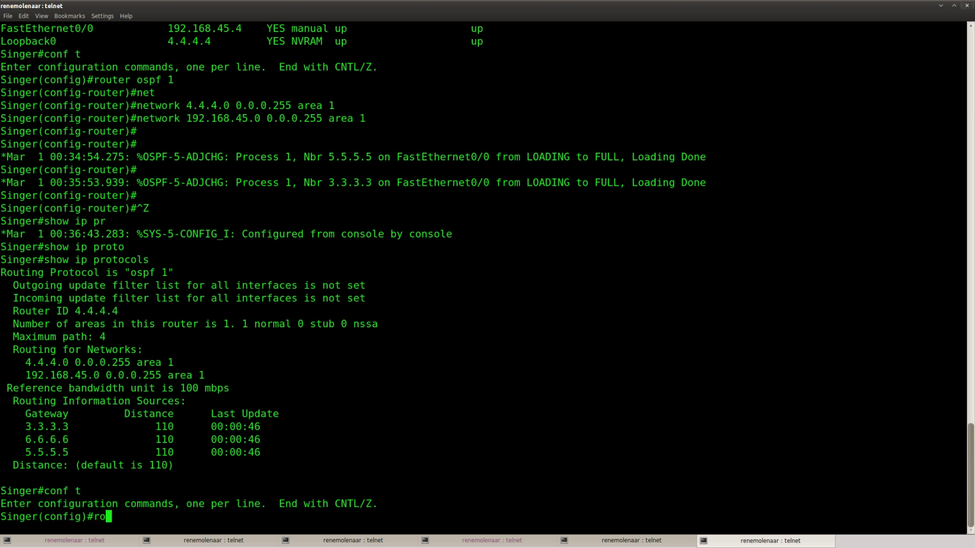
{"action": "key", "text": "Return"}
{"action": "type", "text": "router)#"}
{"action": "key", "text": "Tab"}
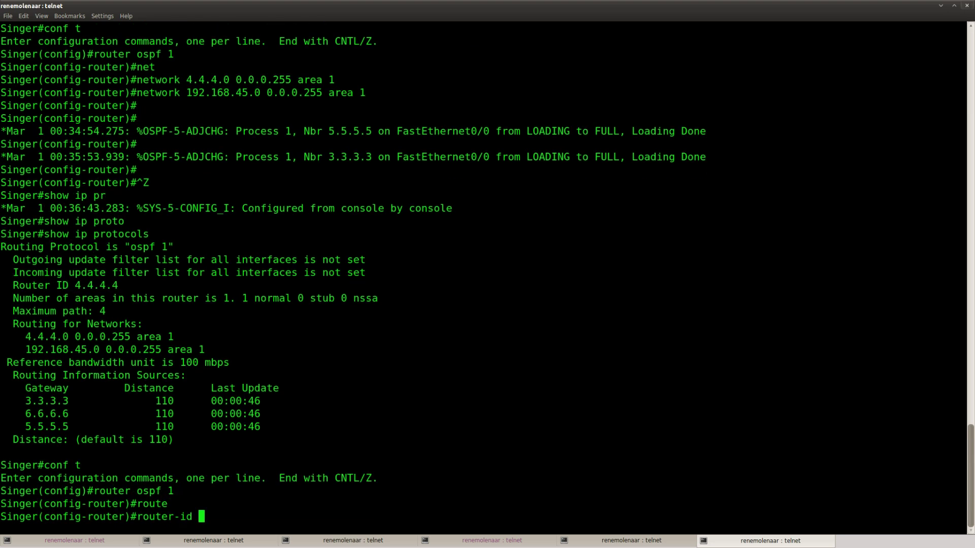
{"action": "type", "text": "44.44.44.44"}
{"action": "key", "text": "Return"}
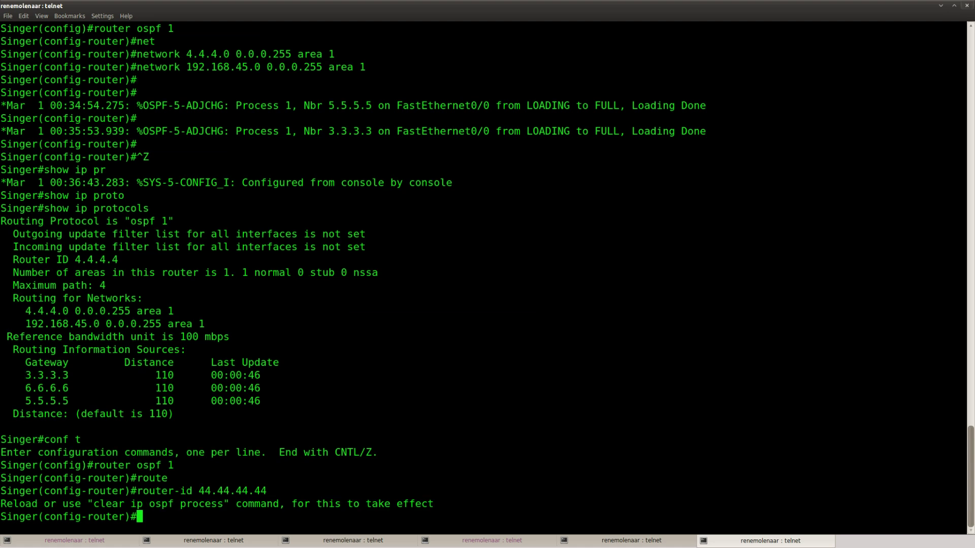
- Copy the 'clear ip ospf process' command from the reload notice
{"action": "left_click_drag", "start_coordinate": [431, 503], "coordinate": [1, 504]}
{"action": "left_click", "coordinate": [171, 518]}
{"action": "left_click_drag", "start_coordinate": [93, 504], "coordinate": [222, 507]}
{"action": "right_click", "coordinate": [222, 507]}
{"action": "left_click", "coordinate": [228, 416]}
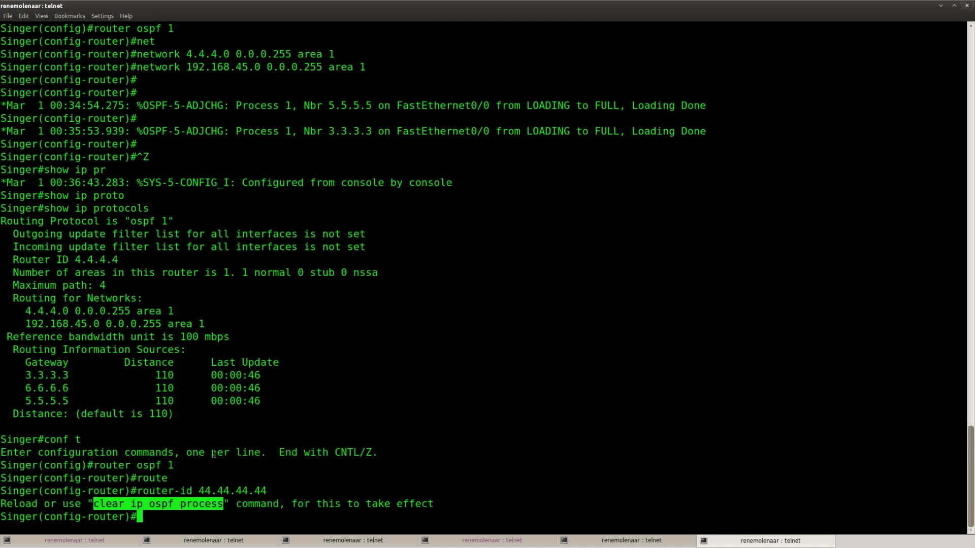
{"action": "left_click", "coordinate": [214, 454]}
- Reset Singer's OSPF process with clear ip ospf process, answering yes
{"action": "key", "text": "ctrl+z"}
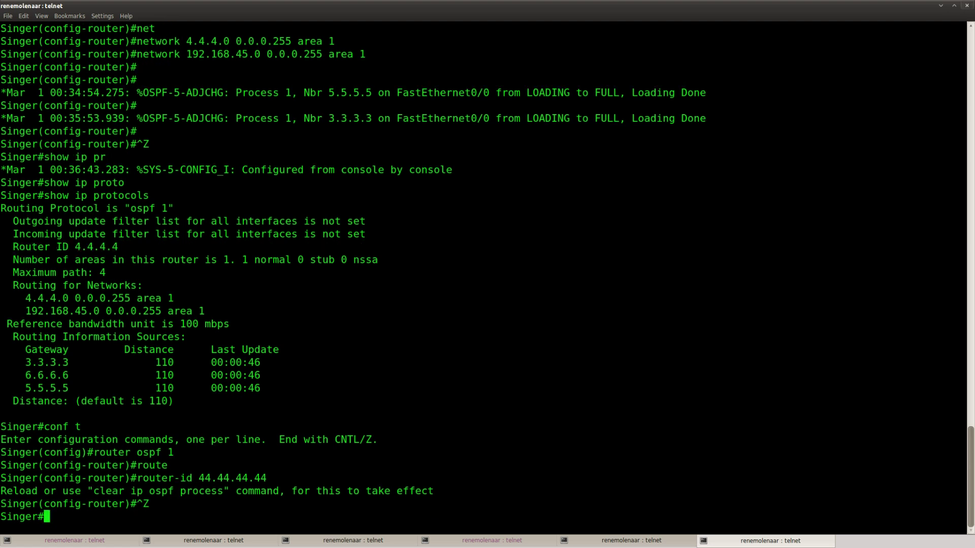
{"action": "key", "text": "Return"}
{"action": "key", "text": "Return"}
{"action": "right_click", "coordinate": [204, 396]}
{"action": "left_click", "coordinate": [234, 409]}
{"action": "key", "text": "Return"}
{"action": "type", "text": "yes"}
{"action": "key", "text": "Return"}
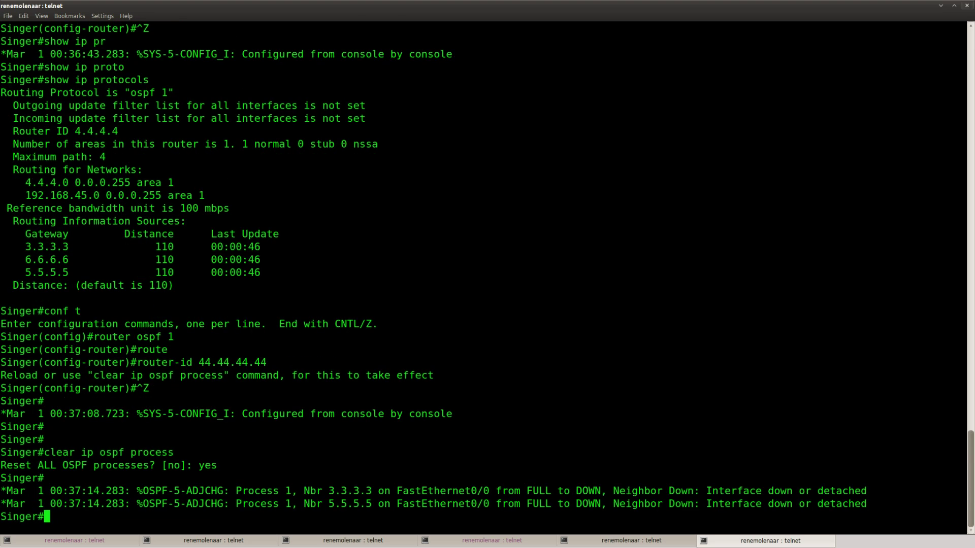
- Rerun show ip protocols to confirm Router ID 44.44.44.44
{"action": "key", "text": "Return"}
{"action": "key", "text": "Return"}
{"action": "type", "text": "show ip p"}
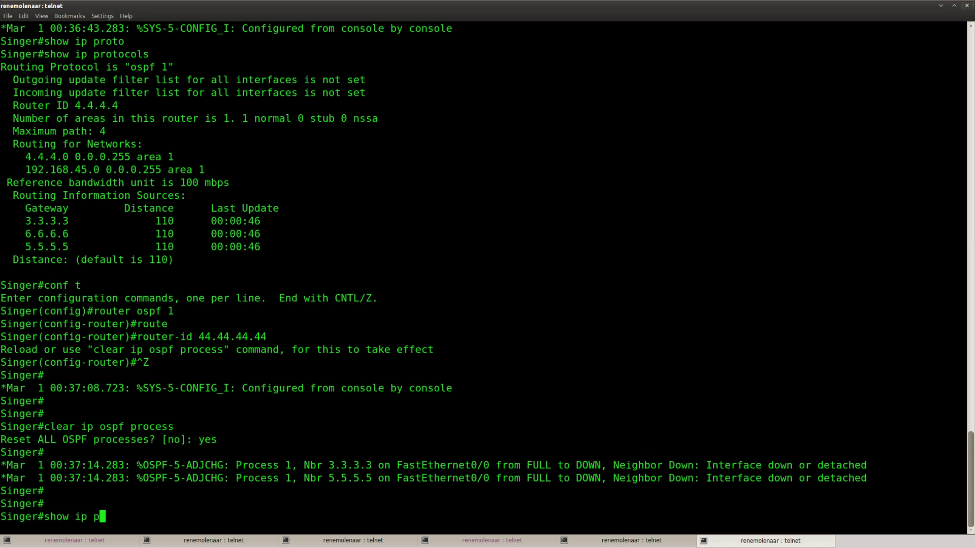
{"action": "key", "text": "BackSpace"}
{"action": "type", "text": "osp"}
{"action": "key", "text": "Tab"}
{"action": "type", "text": "pro"}
{"action": "key", "text": "Tab"}
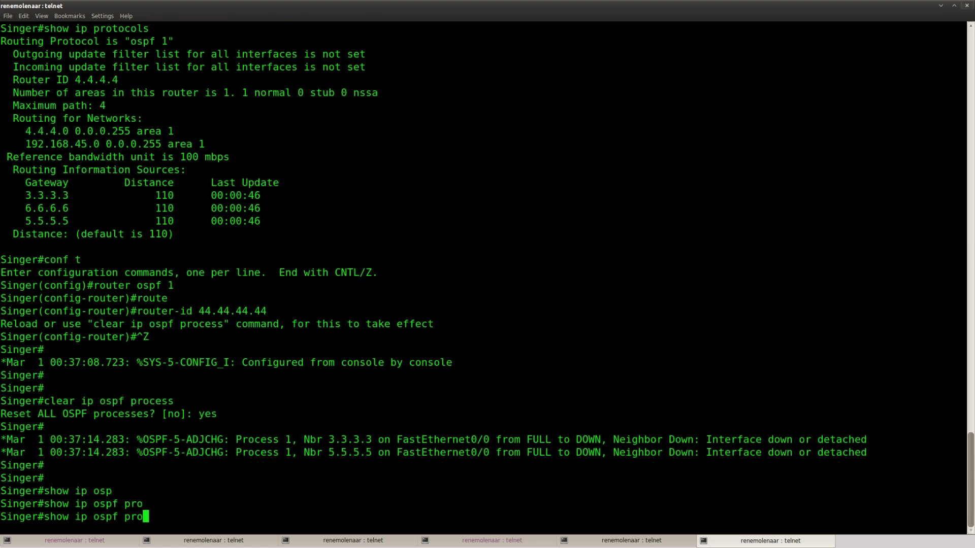
{"action": "key", "text": "BackSpace"}
{"action": "key", "text": "BackSpace"}
{"action": "key", "text": "BackSpace"}
{"action": "key", "text": "BackSpace"}
{"action": "key", "text": "BackSpace"}
{"action": "key", "text": "BackSpace"}
{"action": "key", "text": "BackSpace"}
{"action": "key", "text": "BackSpace"}
{"action": "type", "text": "pro"}
{"action": "key", "text": "Tab"}
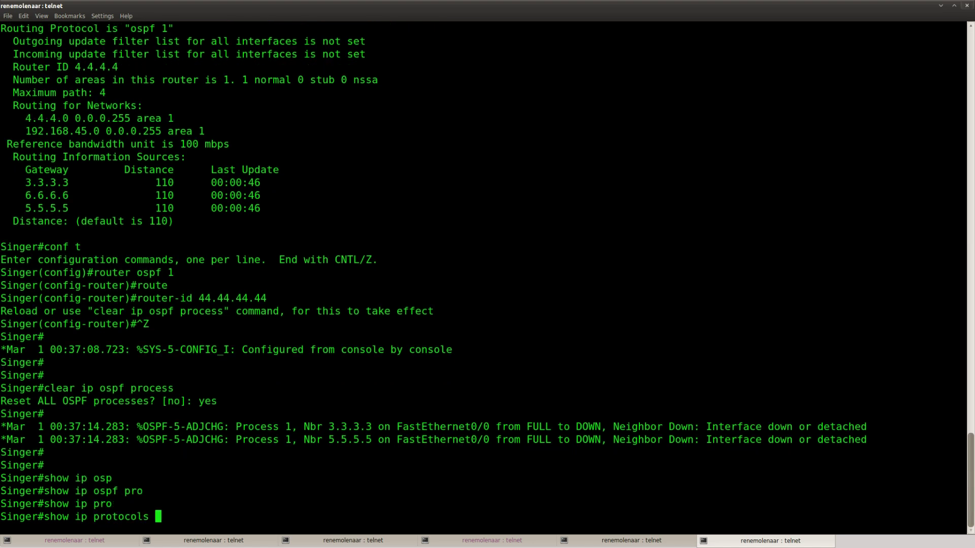
{"action": "key", "text": "Return"}
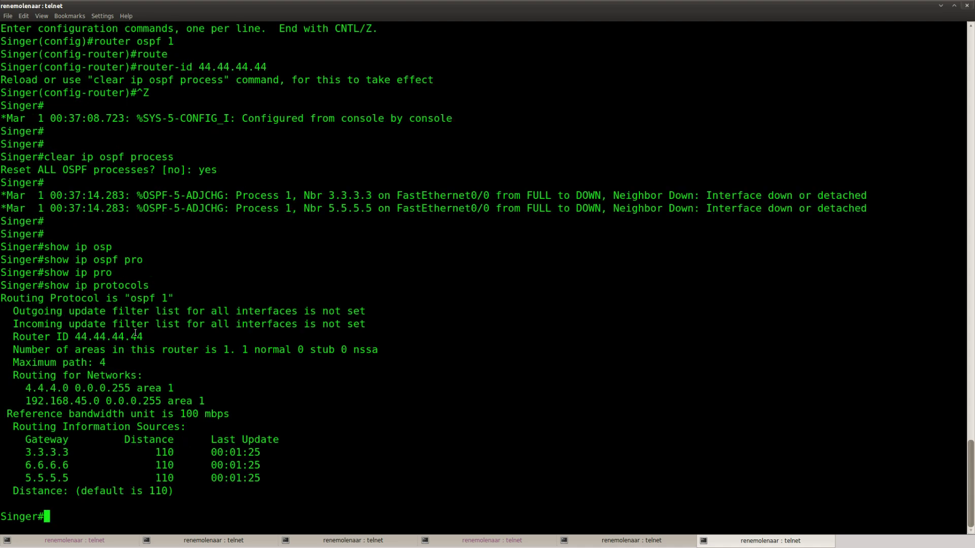
{"action": "left_click_drag", "start_coordinate": [144, 336], "coordinate": [12, 337]}
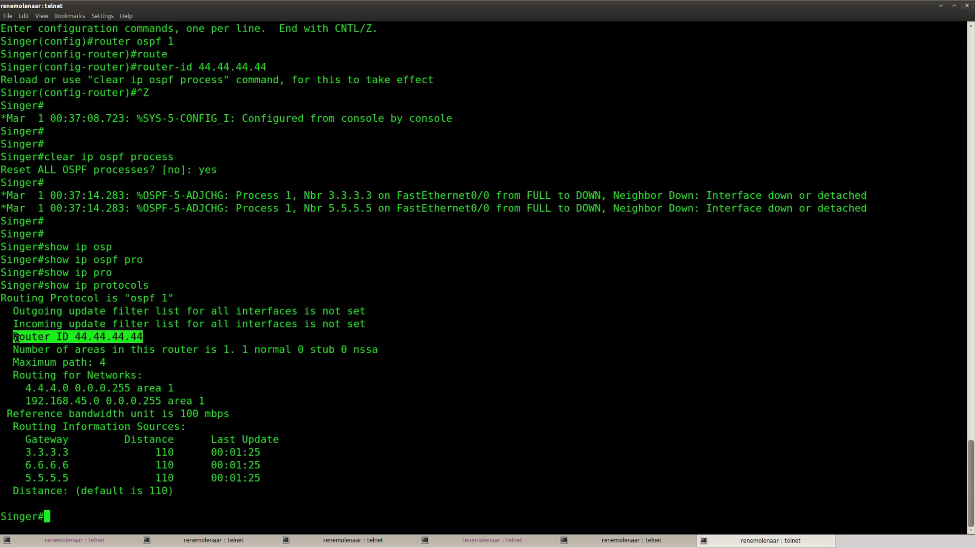
{"action": "left_click", "coordinate": [274, 367]}
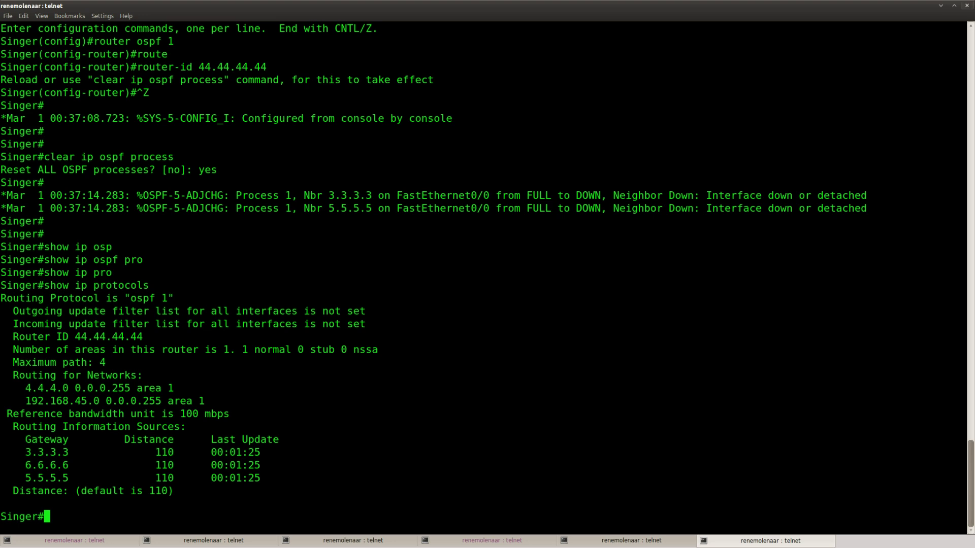
- Read the Goal-list question about the DR and BDR, then return to Singer's terminal
{"action": "key", "text": "alt+Tab"}
{"action": "left_click", "coordinate": [317, 364]}
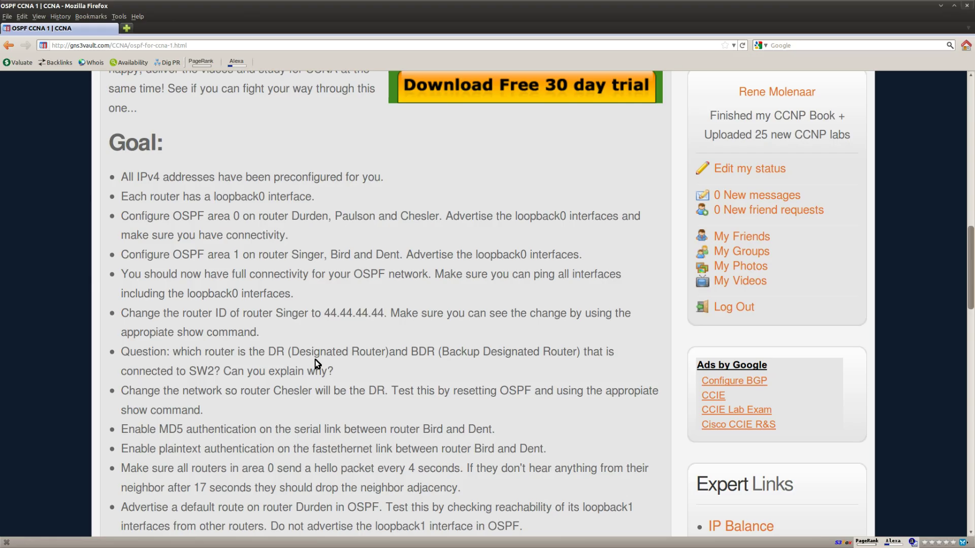
{"action": "left_click_drag", "start_coordinate": [121, 352], "coordinate": [344, 371]}
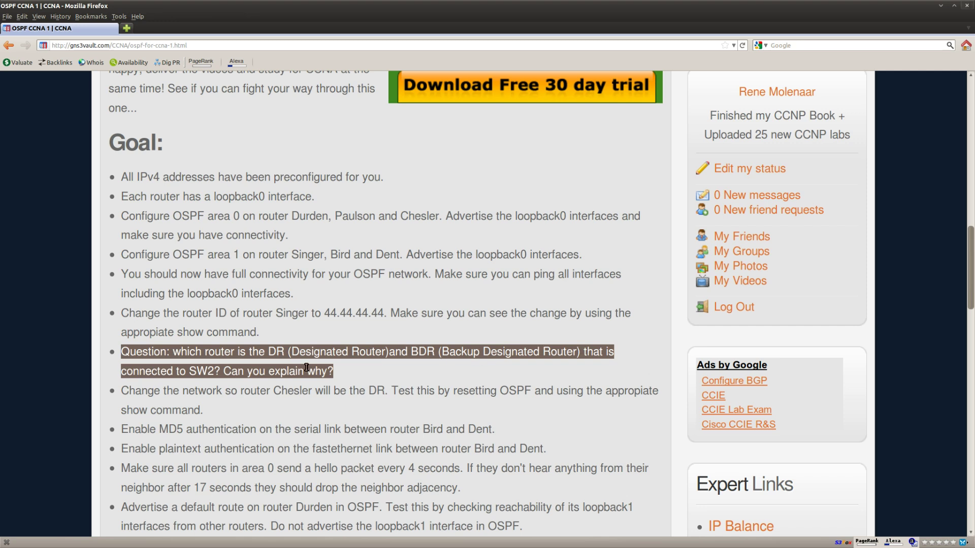
{"action": "left_click", "coordinate": [366, 375]}
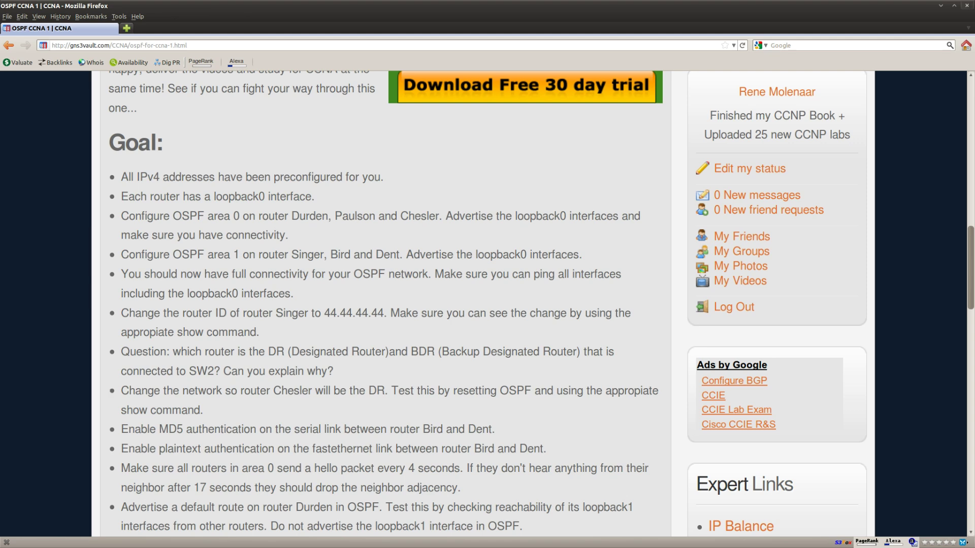
{"action": "key", "text": "alt+Tab"}
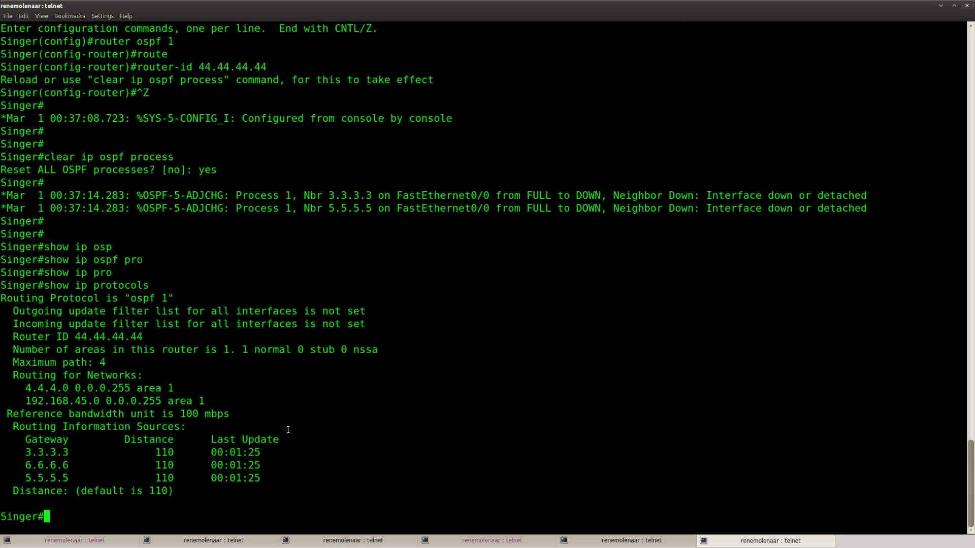
- Run show ip ospf neighbor on Singer twice: 3.3.3.3 FULL/DROTHER, 5.5.5.5 FULL/DR
{"action": "key", "text": "Return"}
{"action": "key", "text": "Return"}
{"action": "type", "text": "sho"}
{"action": "key", "text": "Tab"}
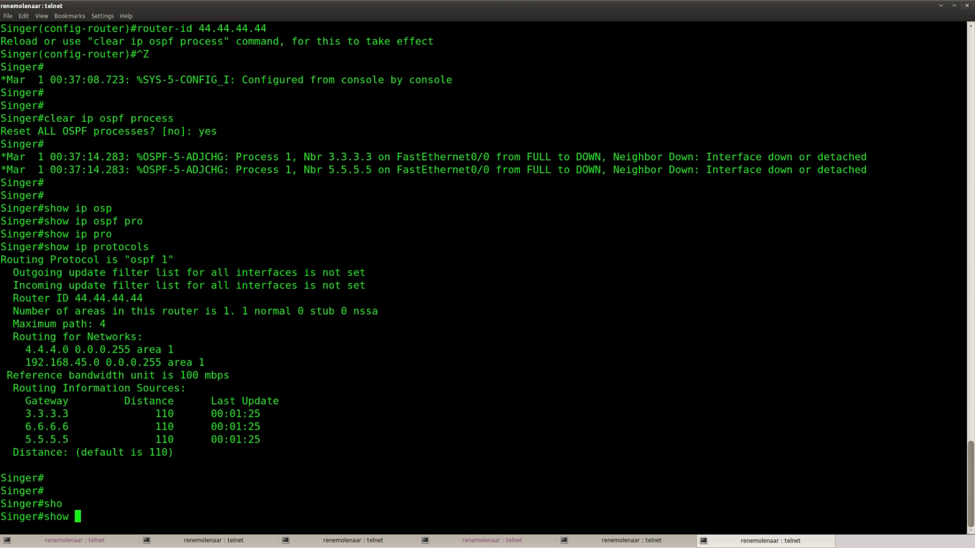
{"action": "type", "text": "ip os"}
{"action": "key", "text": "Tab"}
{"action": "type", "text": "ne"}
{"action": "key", "text": "Tab"}
{"action": "key", "text": "Return"}
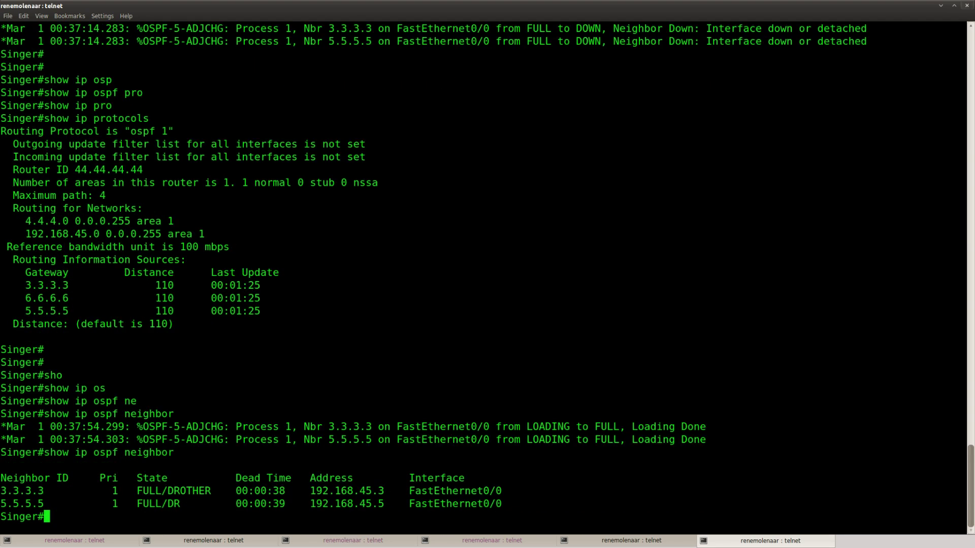
{"action": "key", "text": "Return"}
{"action": "key", "text": "Return"}
{"action": "key", "text": "Up"}
{"action": "key", "text": "Return"}
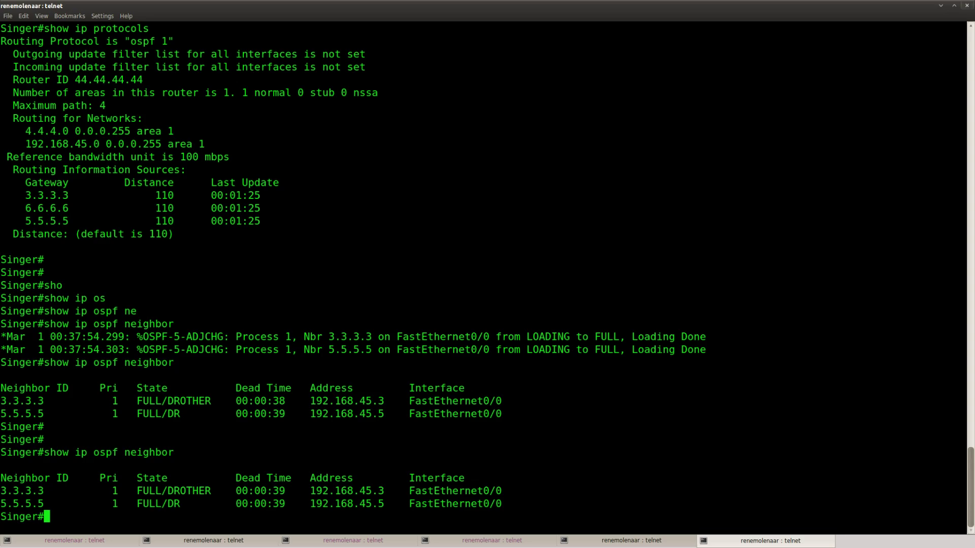
{"action": "key", "text": "alt+Tab"}
{"action": "scroll", "coordinate": [404, 333], "scroll_direction": "down", "scroll_amount": 15}
- Look over the lab topology diagram, then bring Singer's neighbor table back
{"action": "scroll", "coordinate": [404, 334], "scroll_direction": "up", "scroll_amount": 5}
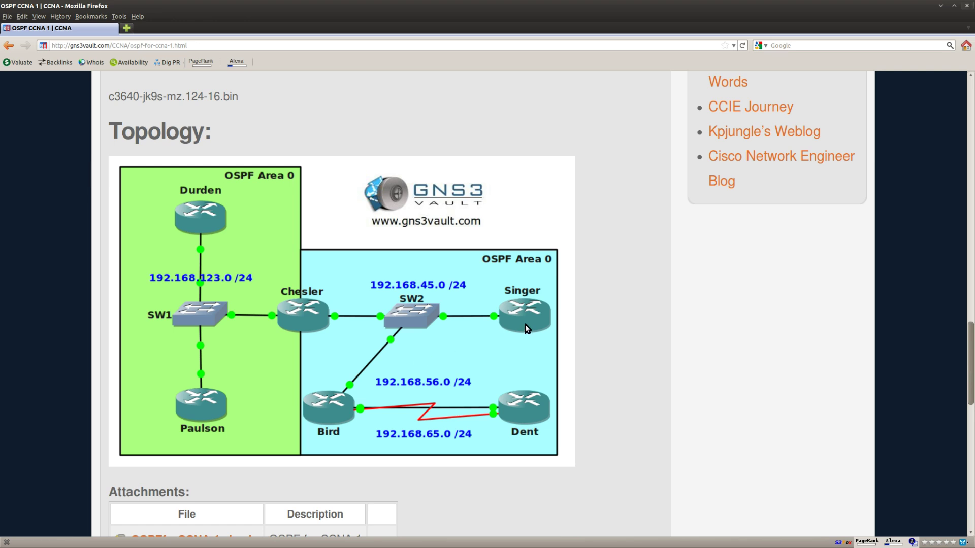
{"action": "key", "text": "alt+Tab"}
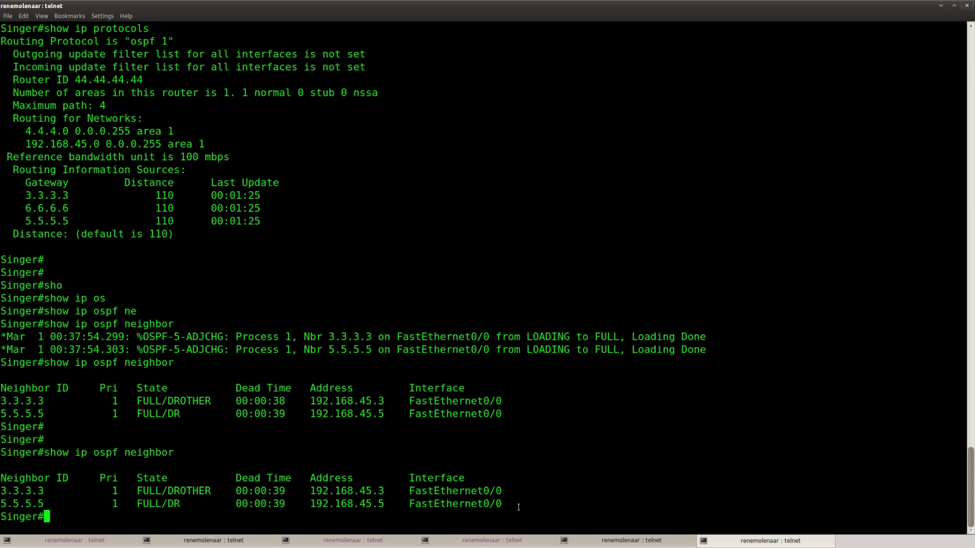
{"action": "left_click_drag", "start_coordinate": [503, 504], "coordinate": [3, 504]}
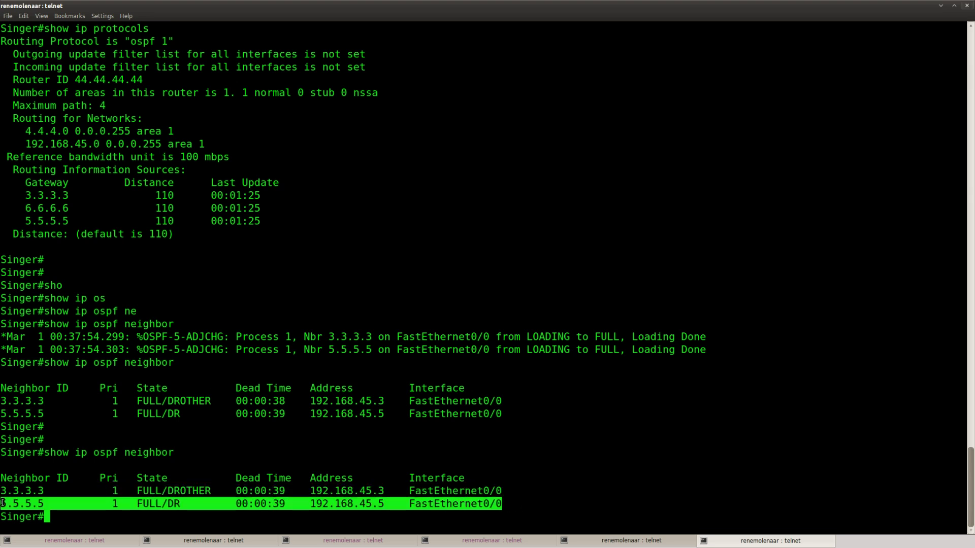
{"action": "left_click_drag", "start_coordinate": [503, 491], "coordinate": [1, 492]}
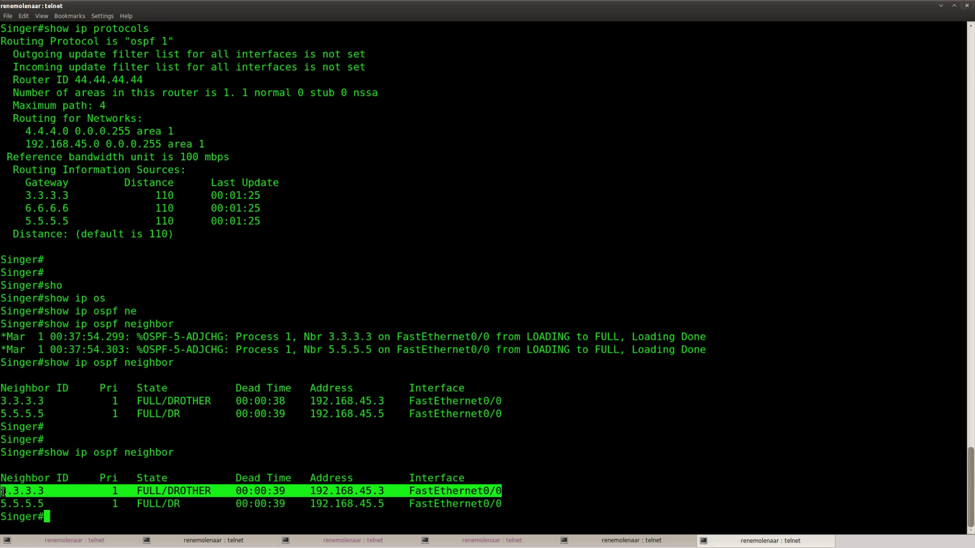
{"action": "left_click", "coordinate": [181, 502]}
{"action": "left_click_drag", "start_coordinate": [506, 503], "coordinate": [5, 502]}
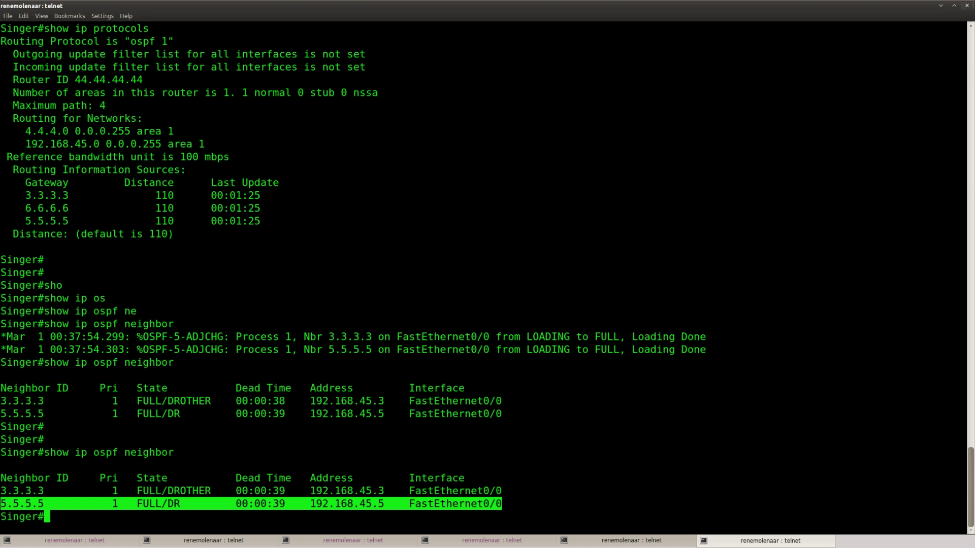
{"action": "left_click", "coordinate": [165, 482]}
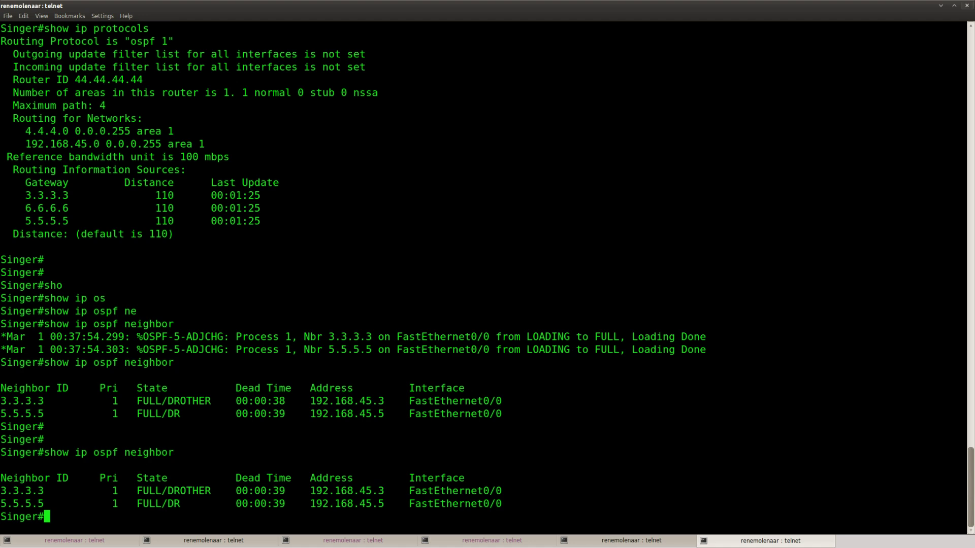
- Highlight the Goal-list task to make Chesler the DR and its OSPF reset note
{"action": "key", "text": "alt+Tab"}
{"action": "scroll", "coordinate": [279, 301], "scroll_direction": "up", "scroll_amount": 10}
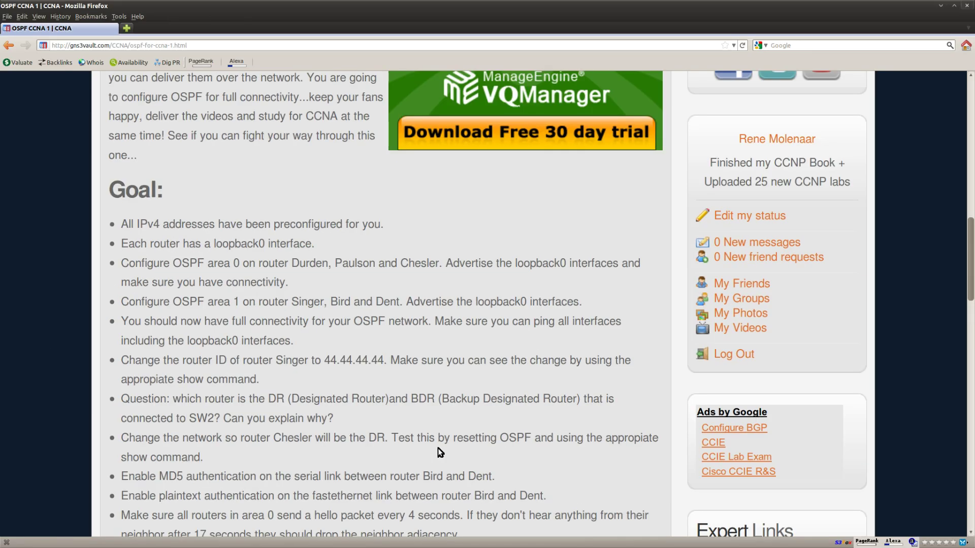
{"action": "scroll", "coordinate": [425, 452], "scroll_direction": "down", "scroll_amount": 1}
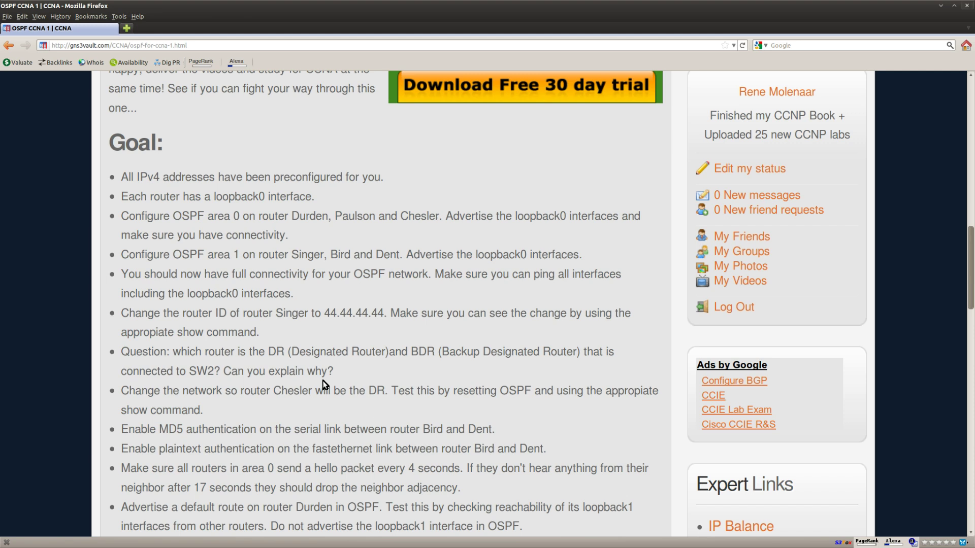
{"action": "left_click_drag", "start_coordinate": [204, 410], "coordinate": [117, 389]}
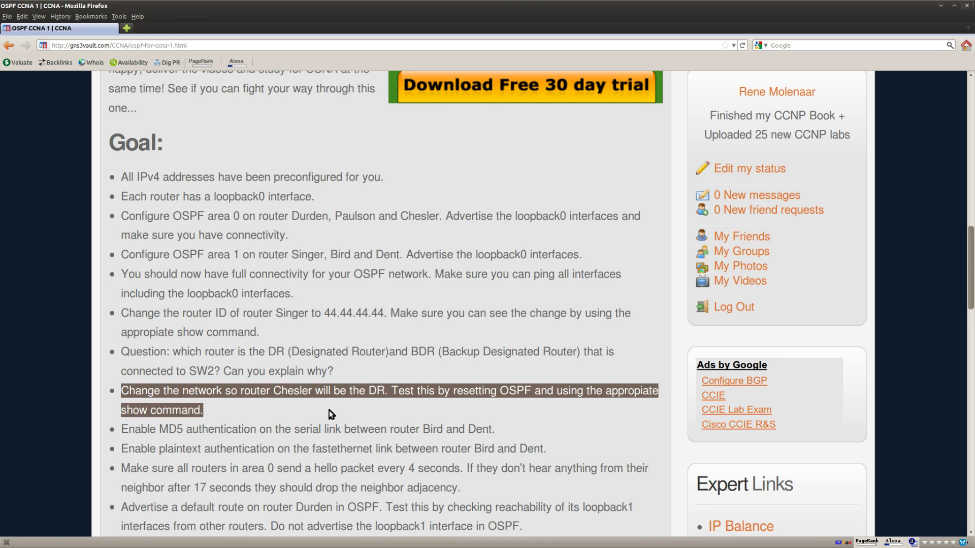
{"action": "left_click", "coordinate": [415, 404]}
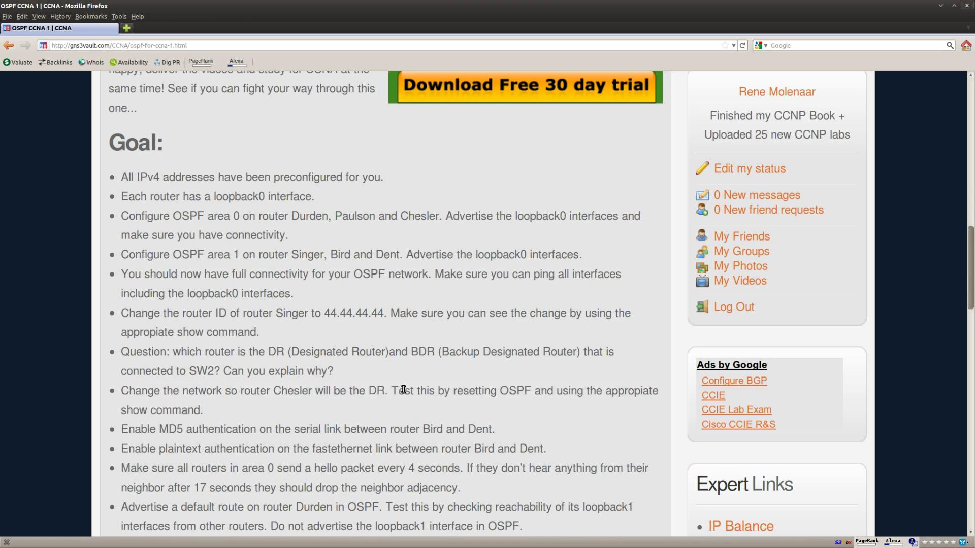
{"action": "left_click_drag", "start_coordinate": [403, 389], "coordinate": [552, 390]}
{"action": "left_click", "coordinate": [551, 408]}
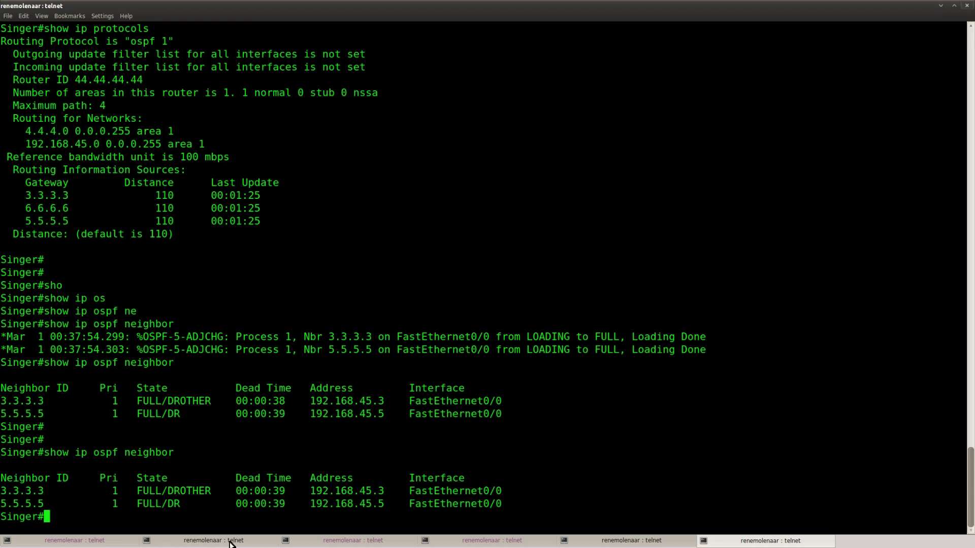
- Run show ip ospf neighbor on Chesler's router session
{"action": "left_click", "coordinate": [231, 542]}
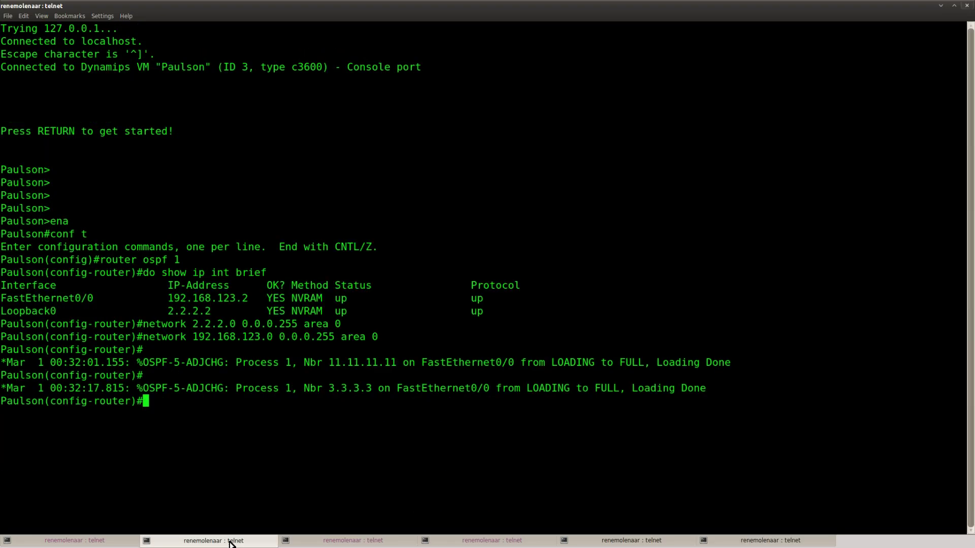
{"action": "left_click", "coordinate": [627, 542]}
{"action": "left_click", "coordinate": [472, 542]}
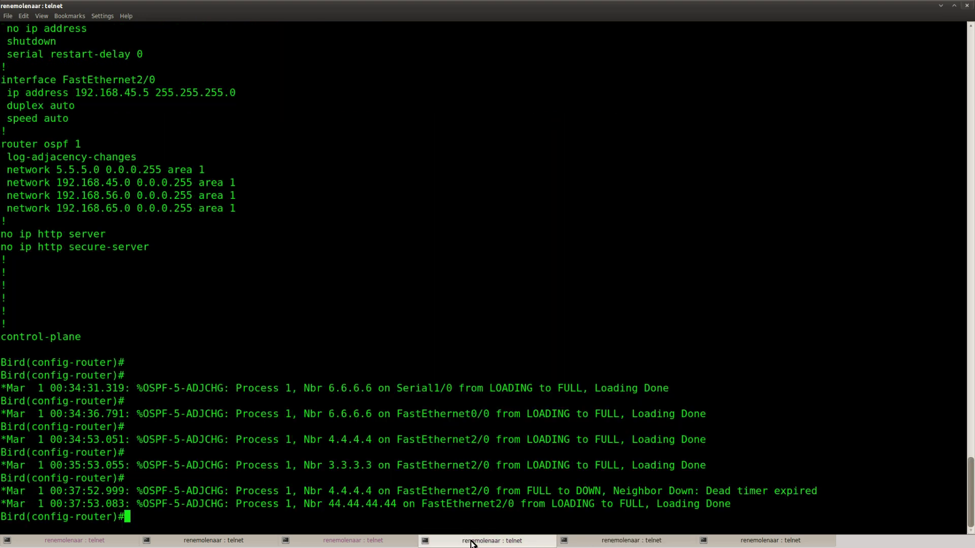
{"action": "left_click", "coordinate": [376, 542]}
{"action": "key", "text": "Return"}
{"action": "key", "text": "Return"}
{"action": "key", "text": "Return"}
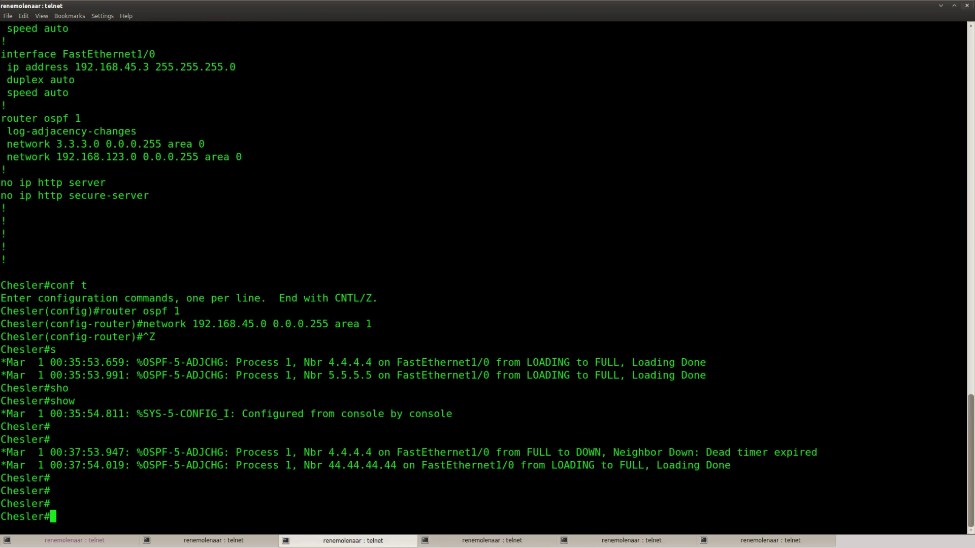
{"action": "type", "text": "sho"}
{"action": "key", "text": "Tab"}
{"action": "type", "text": "ip o"}
{"action": "type", "text": "s"}
{"action": "key", "text": "Tab"}
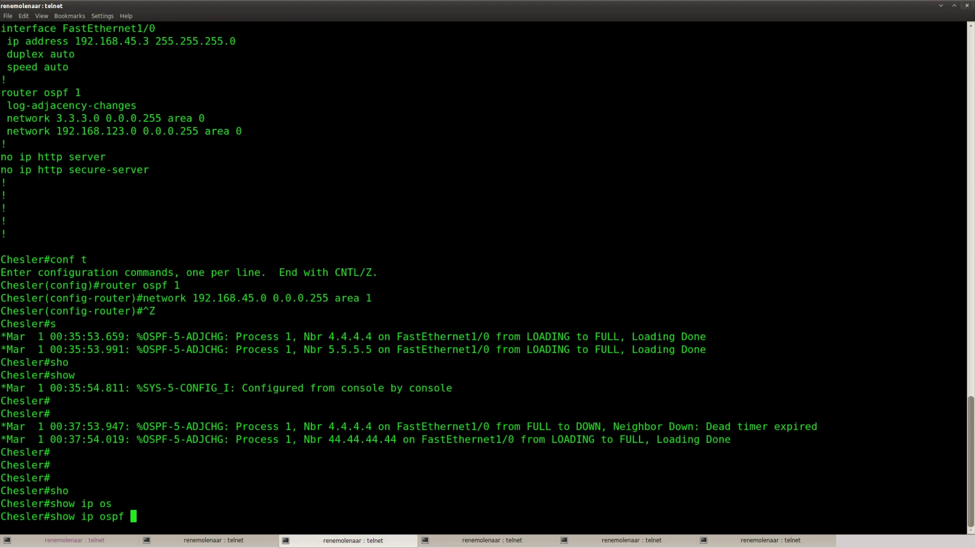
{"action": "type", "text": "ne"}
{"action": "key", "text": "Tab"}
{"action": "key", "text": "Return"}
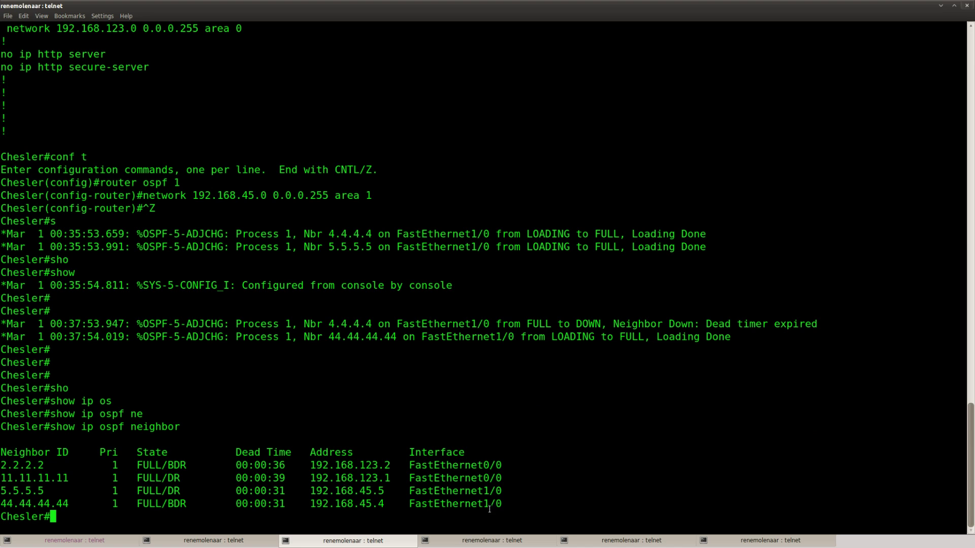
- Highlight the neighbor rows: 5.5.5.5 as DR and 44.44.44.44 as BDR
{"action": "left_click_drag", "start_coordinate": [509, 502], "coordinate": [3, 491]}
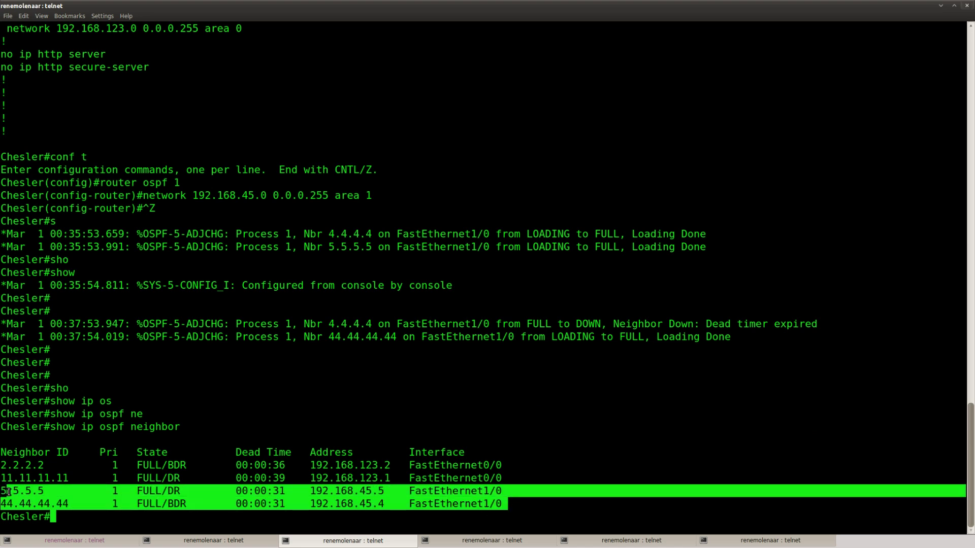
{"action": "left_click", "coordinate": [163, 504]}
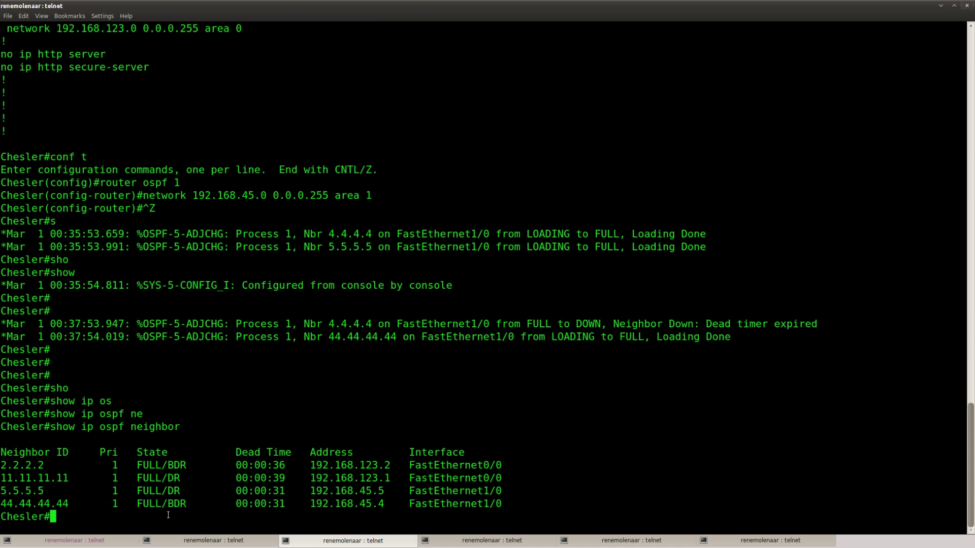
{"action": "mouse_move", "coordinate": [2, 491]}
{"action": "left_mouse_down"}
{"action": "mouse_move", "coordinate": [501, 490]}
{"action": "mouse_move", "coordinate": [410, 504]}
{"action": "mouse_move", "coordinate": [2, 503]}
{"action": "left_mouse_up"}
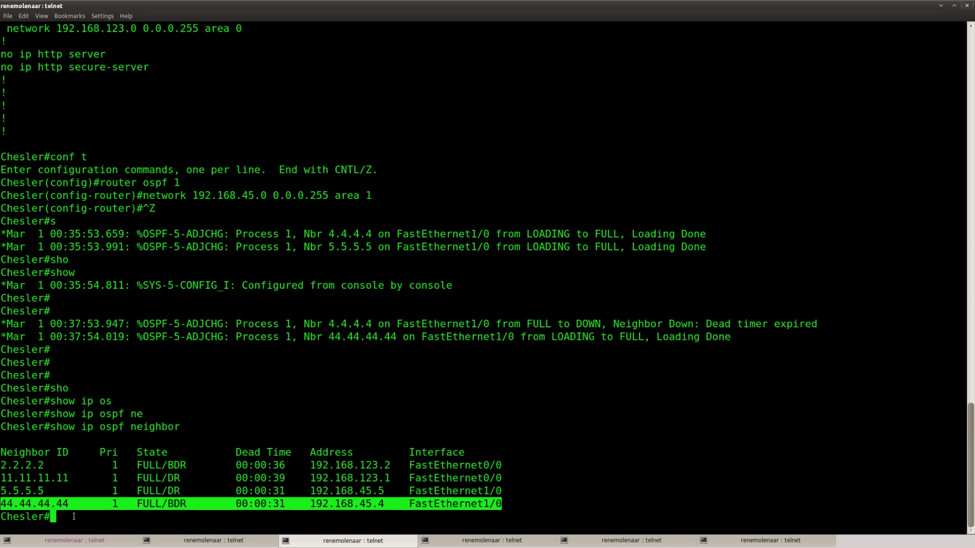
{"action": "left_click", "coordinate": [93, 516]}
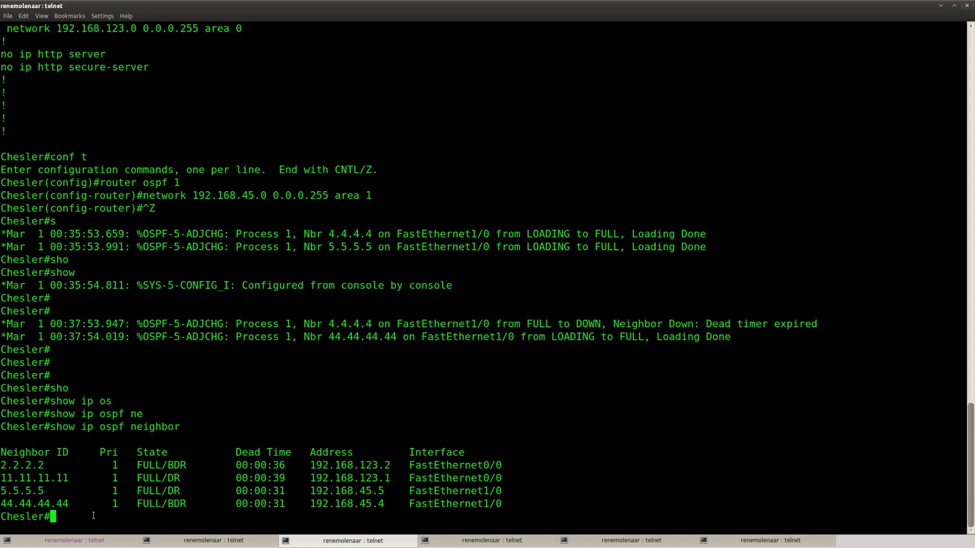
- Set OSPF priority 200 on Chesler's FastEthernet1/0 and exit configuration mode
{"action": "type", "text": "conf t"}
{"action": "key", "text": "Return"}
{"action": "type", "text": "int f1/0"}
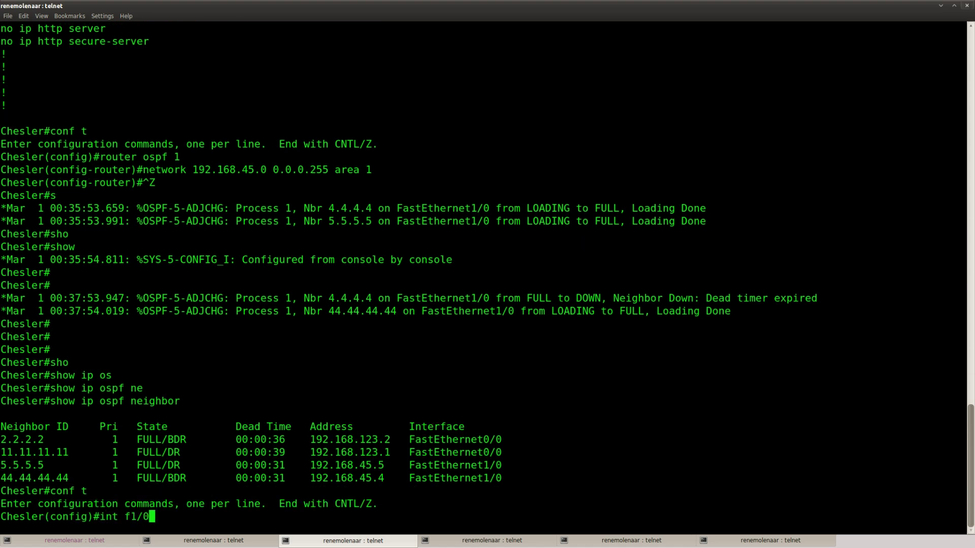
{"action": "key", "text": "Return"}
{"action": "type", "text": "ip os"}
{"action": "key", "text": "Tab"}
{"action": "type", "text": "pr"}
{"action": "key", "text": "Tab"}
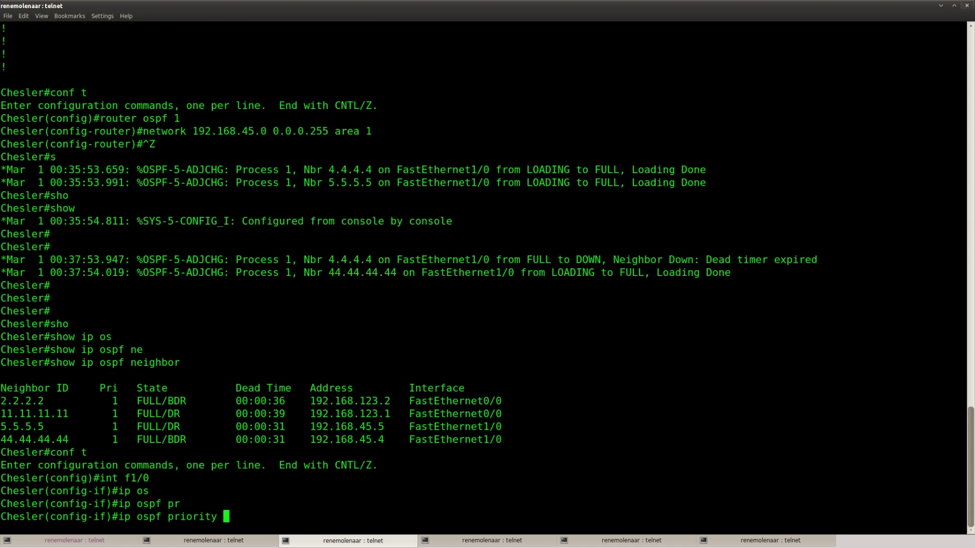
{"action": "type", "text": "?"}
{"action": "type", "text": "200"}
{"action": "key", "text": "Return"}
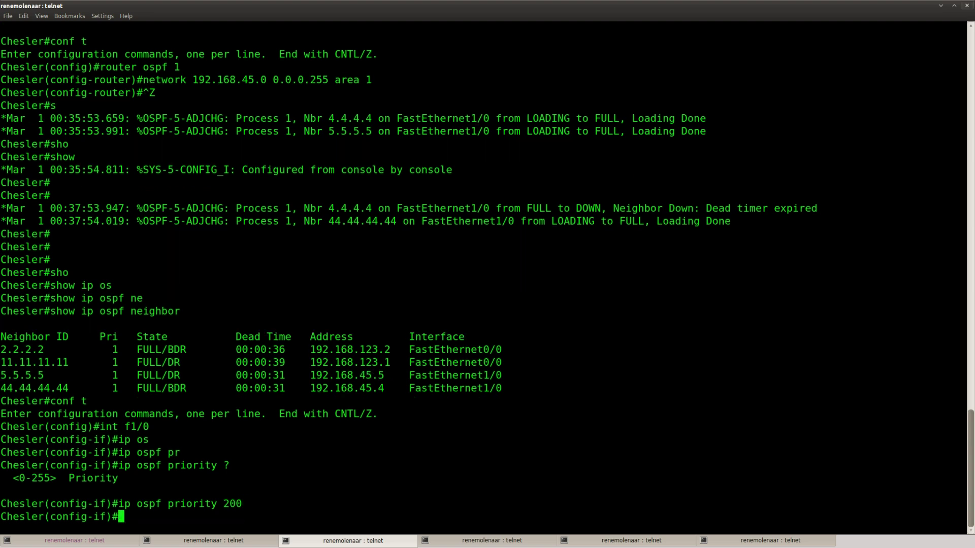
{"action": "key", "text": "ctrl+z"}
- Reset Chesler's OSPF process with clear ip ospf process, confirming yes
{"action": "type", "text": "clear ip osp"}
{"action": "key", "text": "Tab"}
{"action": "type", "text": "pro"}
{"action": "key", "text": "Tab"}
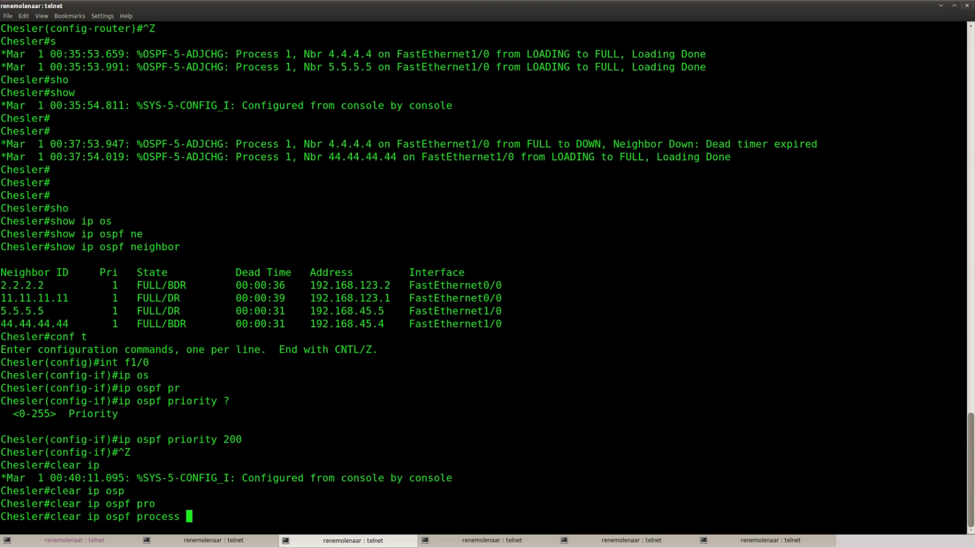
{"action": "key", "text": "Return"}
{"action": "type", "text": "yes"}
{"action": "key", "text": "Return"}
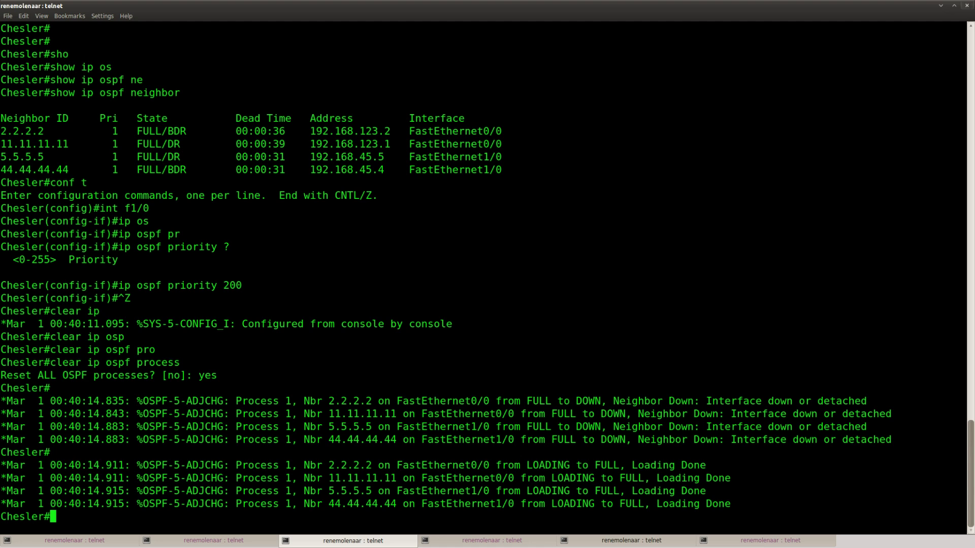
- Run show ip ospf neighbor repeatedly until all four neighbours return to FULL
{"action": "key", "text": "Return"}
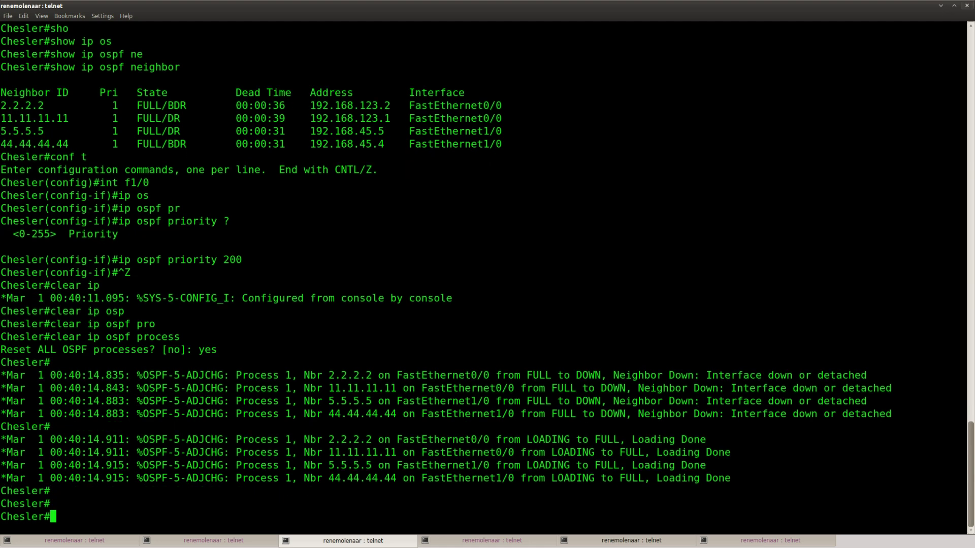
{"action": "type", "text": "show ip osp"}
{"action": "key", "text": "Tab"}
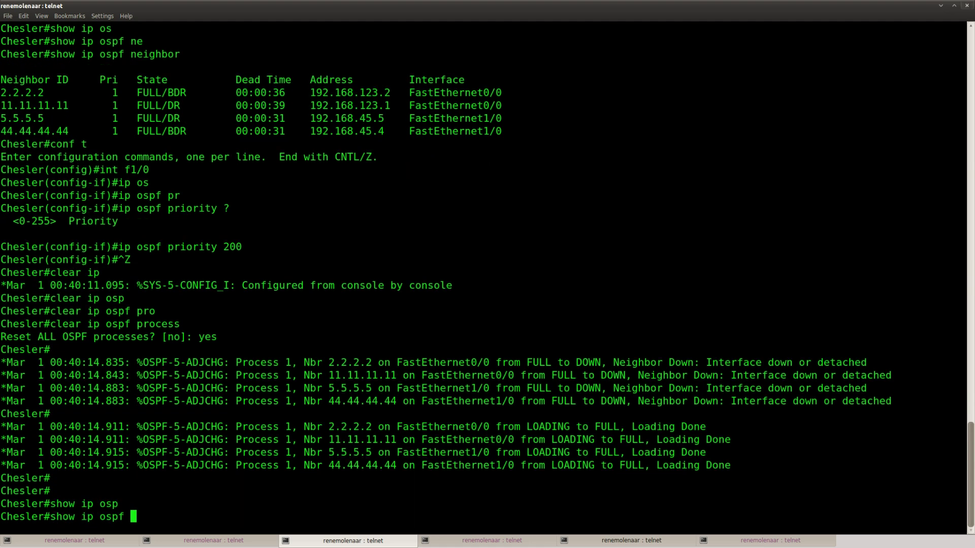
{"action": "type", "text": "nei"}
{"action": "key", "text": "Tab"}
{"action": "key", "text": "Return"}
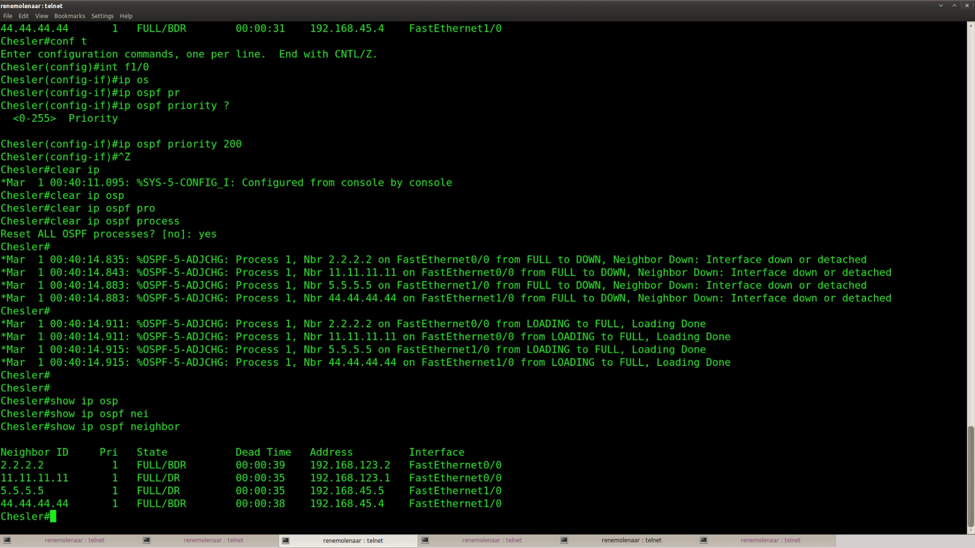
{"action": "key", "text": "Return"}
{"action": "key", "text": "Up"}
{"action": "key", "text": "Return"}
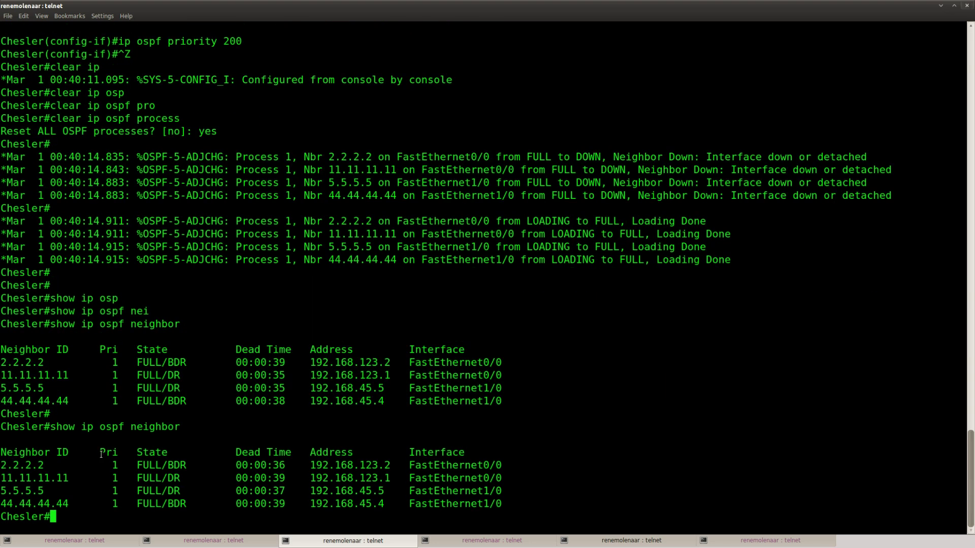
{"action": "key", "text": "Up"}
{"action": "key", "text": "Return"}
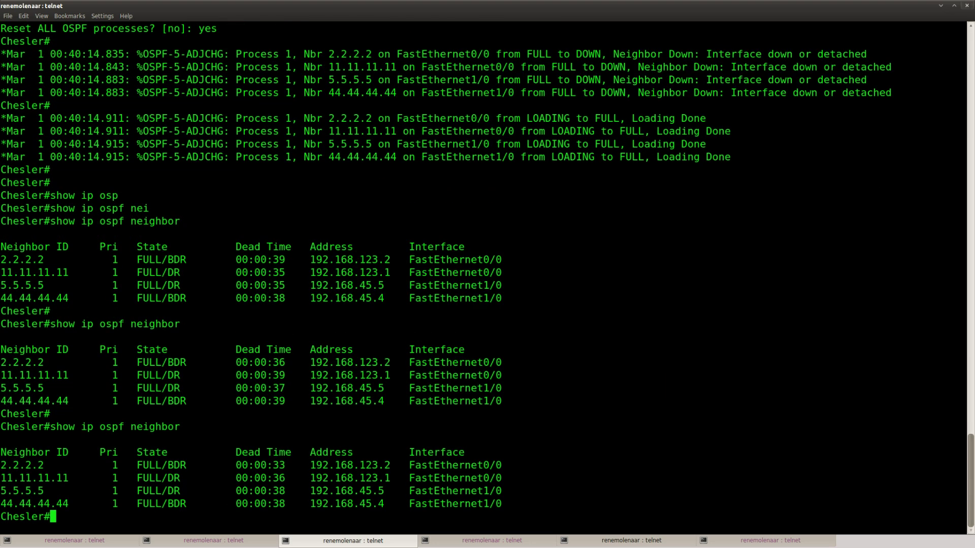
- Reset Singer's OSPF process with clear ip ospf process, confirming yes
{"action": "left_click_drag", "start_coordinate": [1, 491], "coordinate": [501, 490]}
{"action": "left_click", "coordinate": [508, 486]}
{"action": "left_click", "coordinate": [757, 541]}
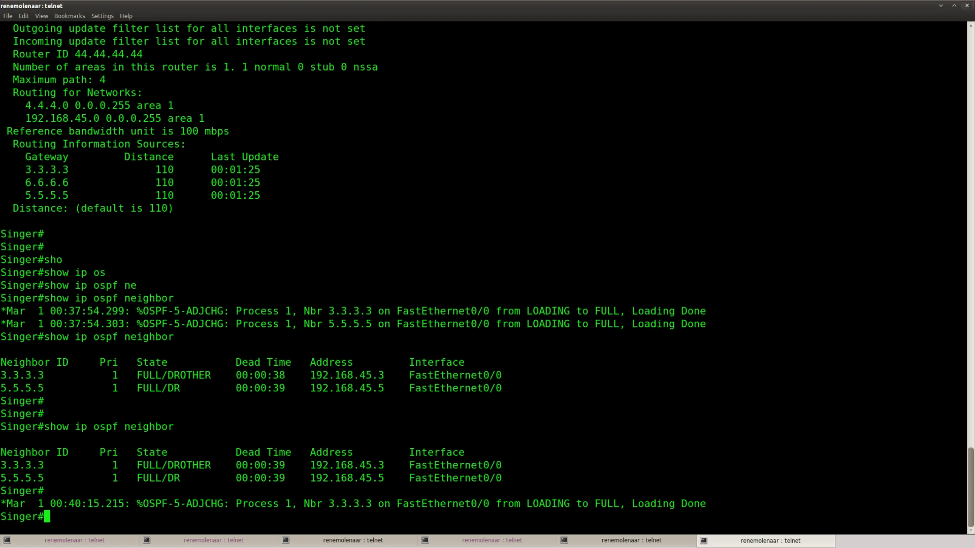
{"action": "type", "text": "clear ip osp"}
{"action": "key", "text": "Tab"}
{"action": "type", "text": "pro"}
{"action": "key", "text": "Tab"}
{"action": "key", "text": "Return"}
{"action": "type", "text": "yes"}
{"action": "key", "text": "Return"}
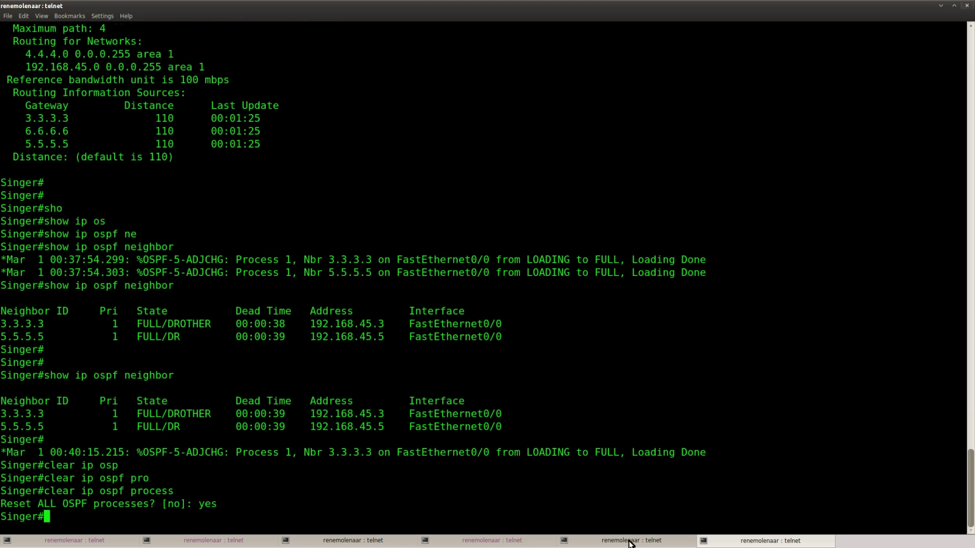
- Exit configuration mode on Bird and reset its OSPF process, confirming yes
{"action": "left_click", "coordinate": [631, 541]}
{"action": "left_click", "coordinate": [482, 541]}
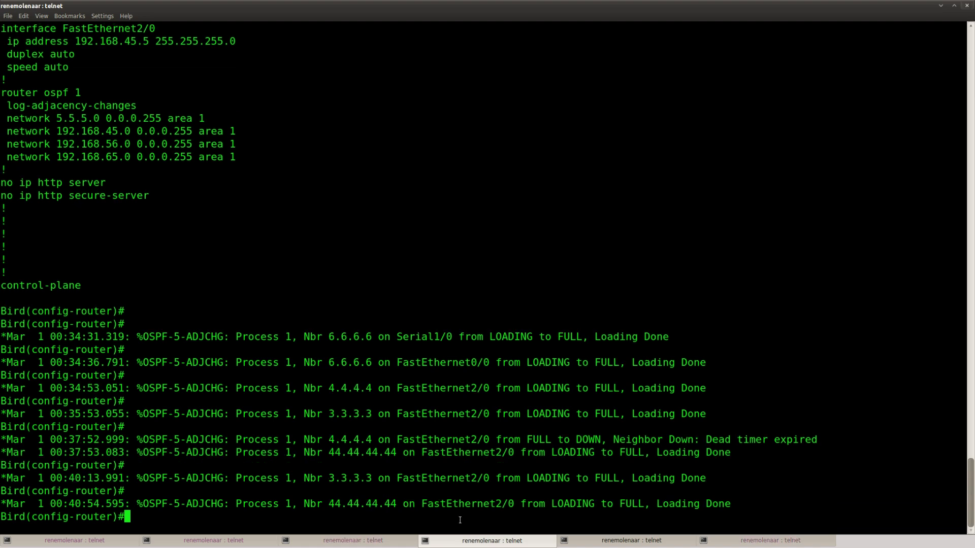
{"action": "key", "text": "ctrl+z"}
{"action": "type", "text": "cler"}
{"action": "key", "text": "BackSpace"}
{"action": "type", "text": "ar ip"}
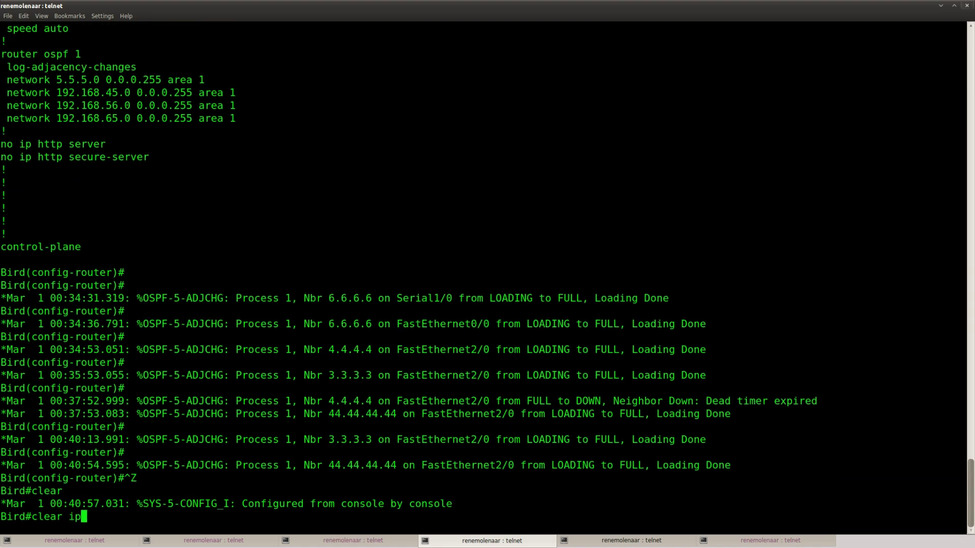
{"action": "type", "text": " os"}
{"action": "key", "text": "Tab"}
{"action": "type", "text": "pro"}
{"action": "key", "text": "Tab"}
{"action": "key", "text": "Return"}
{"action": "type", "text": "yes"}
{"action": "key", "text": "Return"}
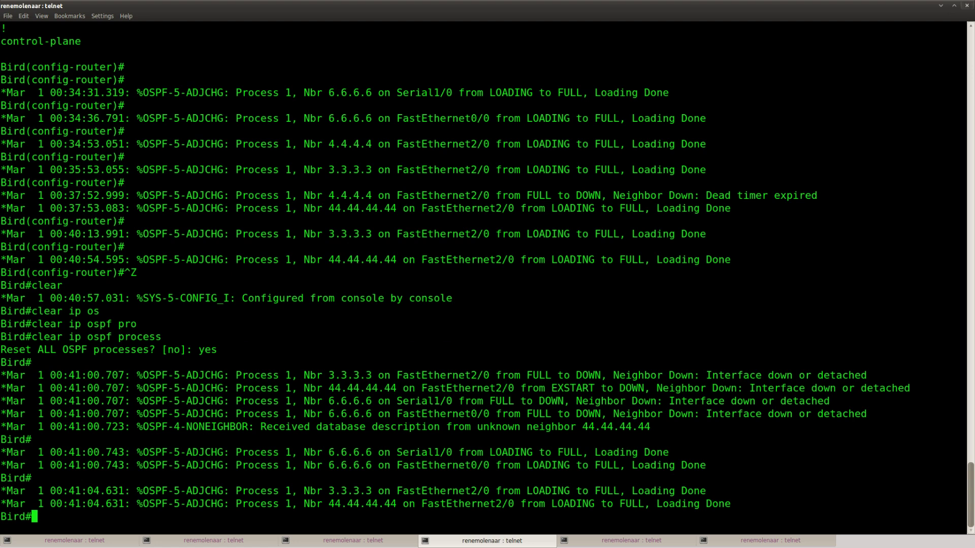
- Relist Chesler's OSPF neighbours, highlighting 5.5.5.5 as DROTHER and 44.44.44.44 as BDR
{"action": "left_click", "coordinate": [367, 543]}
{"action": "key", "text": "Up"}
{"action": "key", "text": "Return"}
{"action": "key", "text": "Return"}
{"action": "key", "text": "Return"}
{"action": "key", "text": "Up"}
{"action": "key", "text": "Return"}
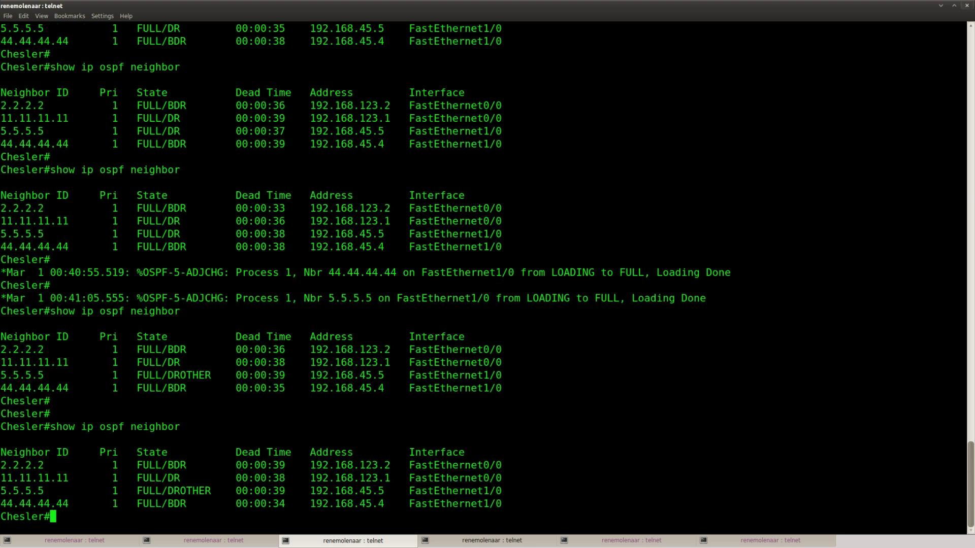
{"action": "key", "text": "Return"}
{"action": "key", "text": "Up"}
{"action": "key", "text": "Return"}
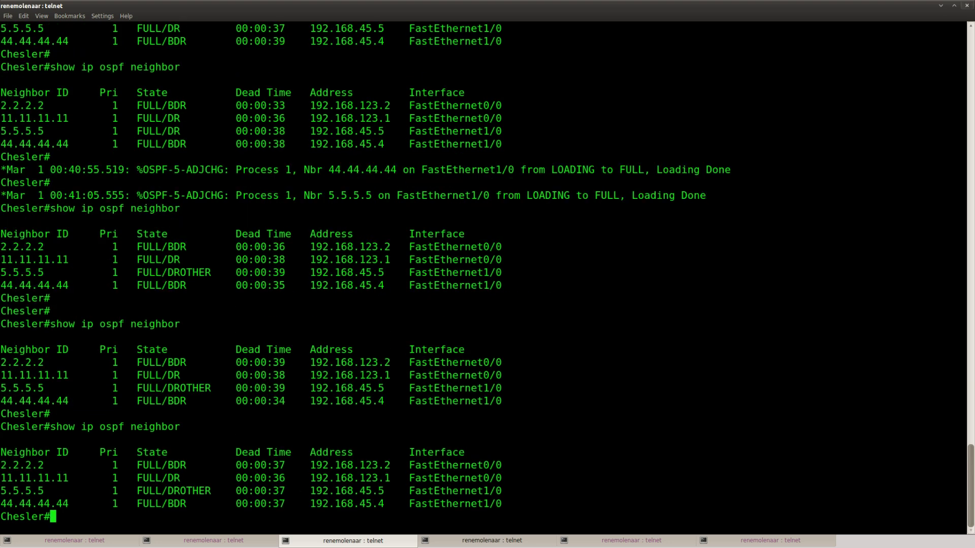
{"action": "left_click_drag", "start_coordinate": [506, 490], "coordinate": [2, 490]}
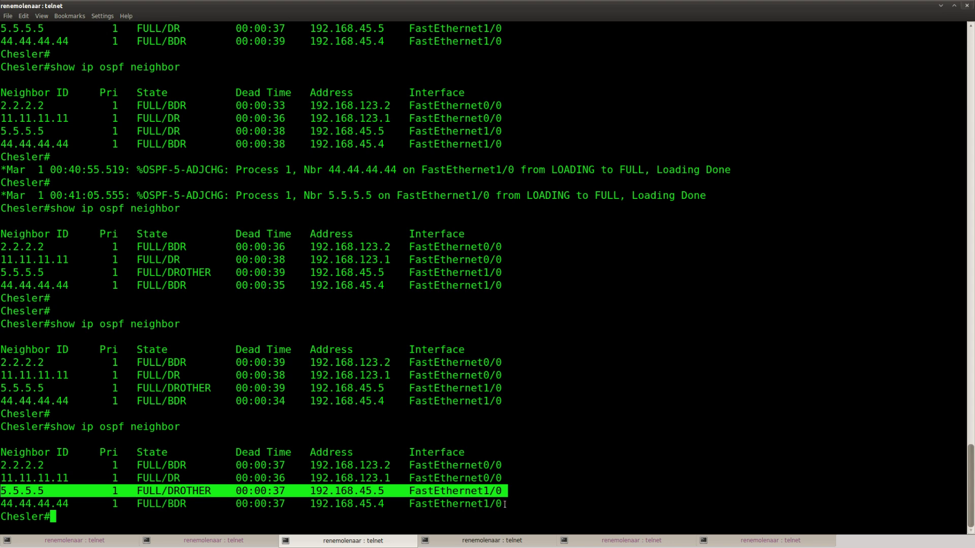
{"action": "left_click_drag", "start_coordinate": [501, 504], "coordinate": [0, 505]}
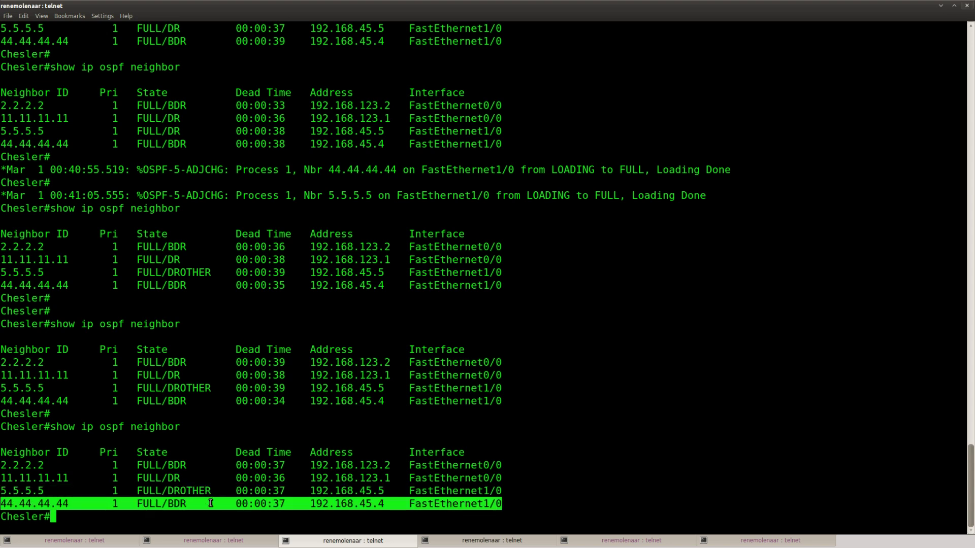
- Confirm on Singer that 3.3.3.3 has priority 200 and is DR, then return to the lab page
{"action": "left_click", "coordinate": [600, 541]}
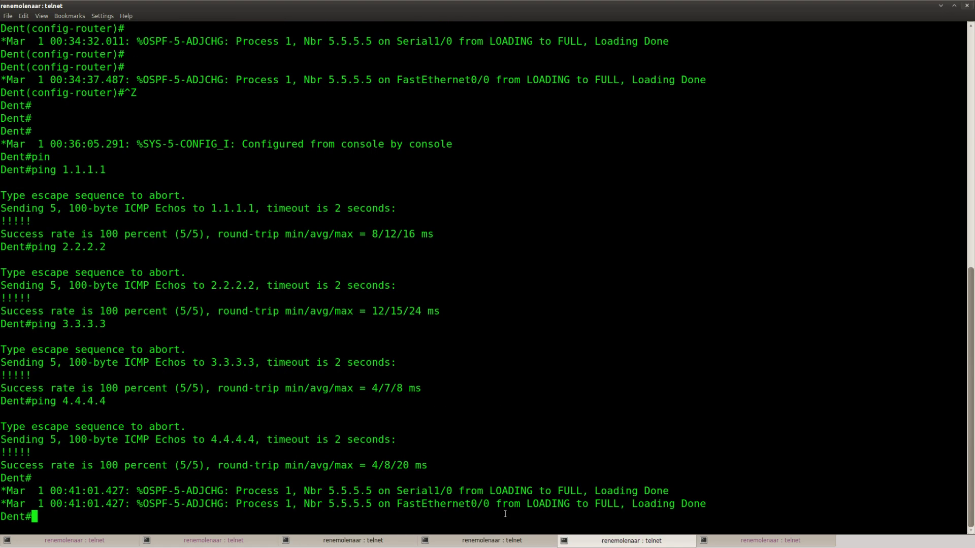
{"action": "left_click", "coordinate": [748, 543]}
{"action": "key", "text": "Return"}
{"action": "key", "text": "Return"}
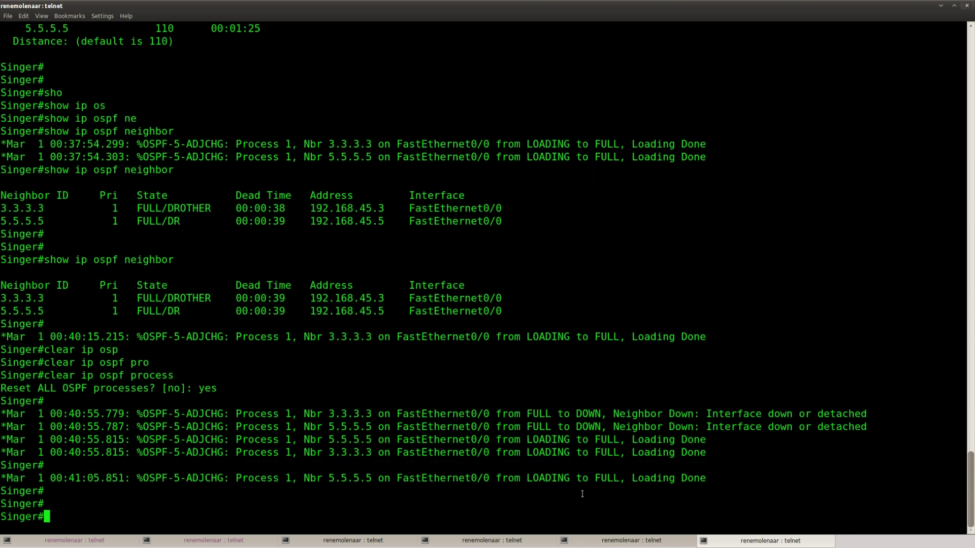
{"action": "type", "text": "sho"}
{"action": "key", "text": "Tab"}
{"action": "type", "text": "ip osp"}
{"action": "key", "text": "Tab"}
{"action": "type", "text": "nei"}
{"action": "key", "text": "Tab"}
{"action": "key", "text": "Return"}
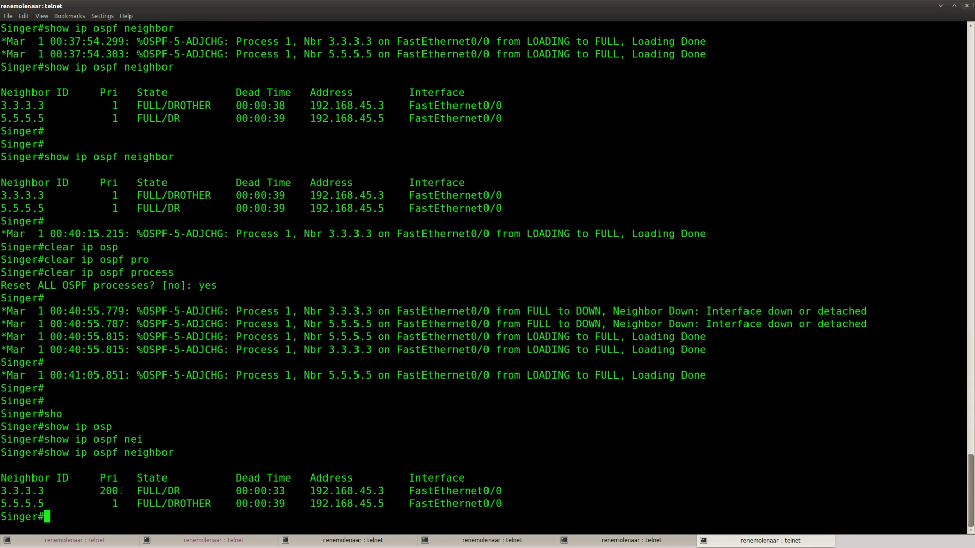
{"action": "mouse_move", "coordinate": [120, 490]}
{"action": "left_mouse_down"}
{"action": "mouse_move", "coordinate": [88, 492]}
{"action": "mouse_move", "coordinate": [105, 498]}
{"action": "left_mouse_up"}
{"action": "left_click", "coordinate": [130, 498]}
{"action": "key", "text": "alt+Tab"}
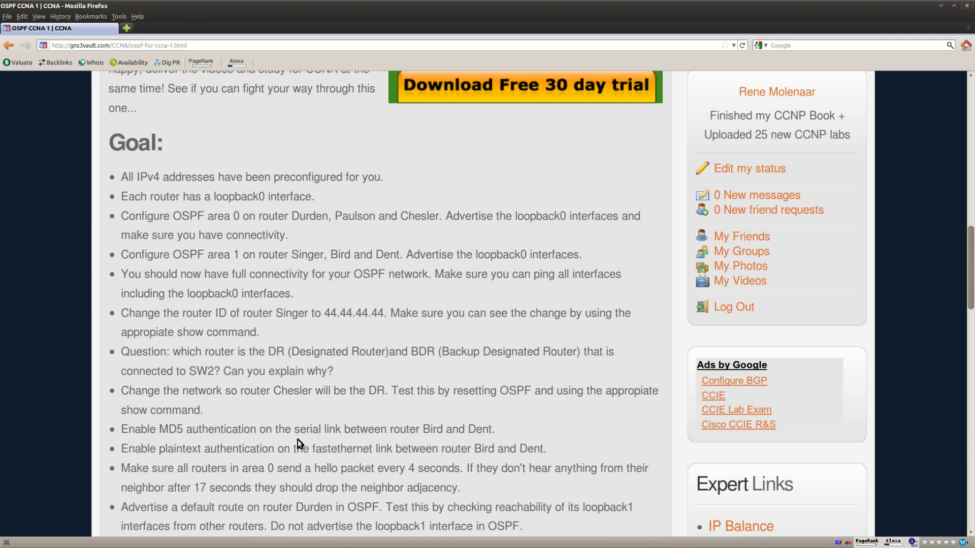
{"action": "scroll", "coordinate": [300, 444], "scroll_direction": "down", "scroll_amount": 2}
{"action": "left_click_drag", "start_coordinate": [207, 363], "coordinate": [109, 348]}
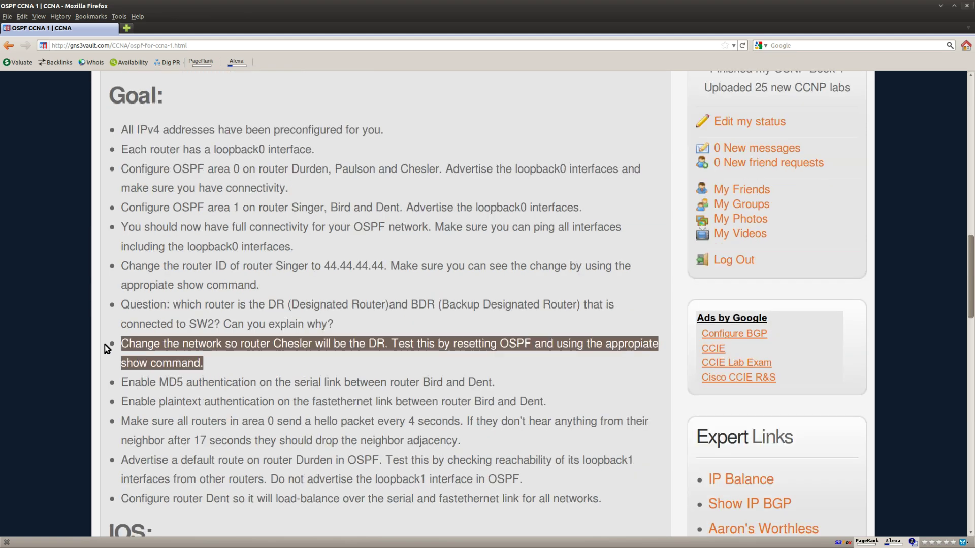
{"action": "left_click", "coordinate": [347, 366]}
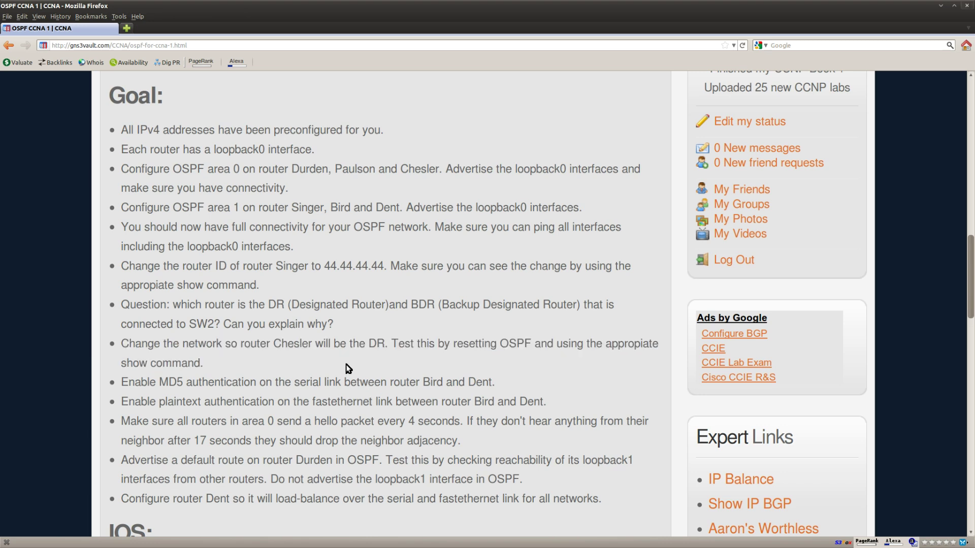
{"action": "left_click_drag", "start_coordinate": [527, 384], "coordinate": [117, 383]}
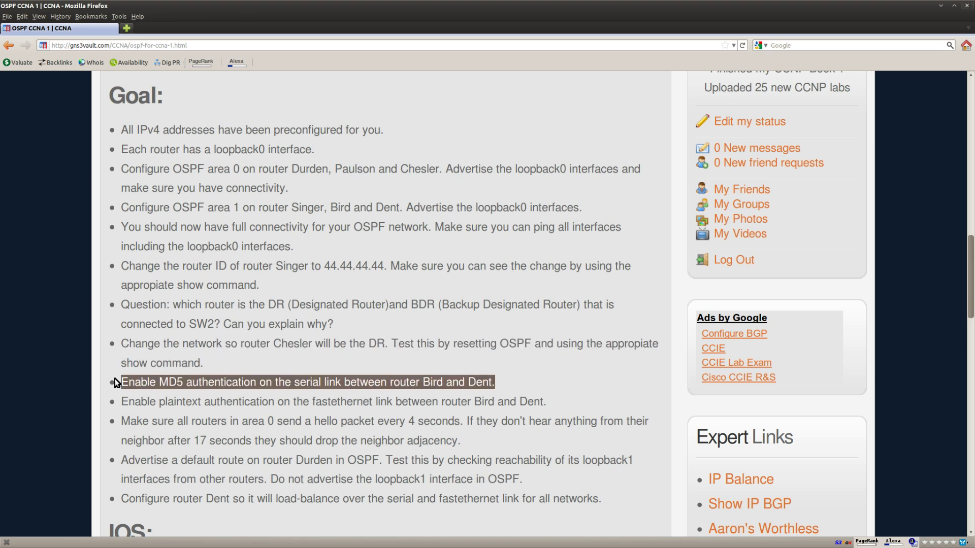
{"action": "left_click", "coordinate": [339, 400]}
{"action": "left_click_drag", "start_coordinate": [494, 385], "coordinate": [425, 381]}
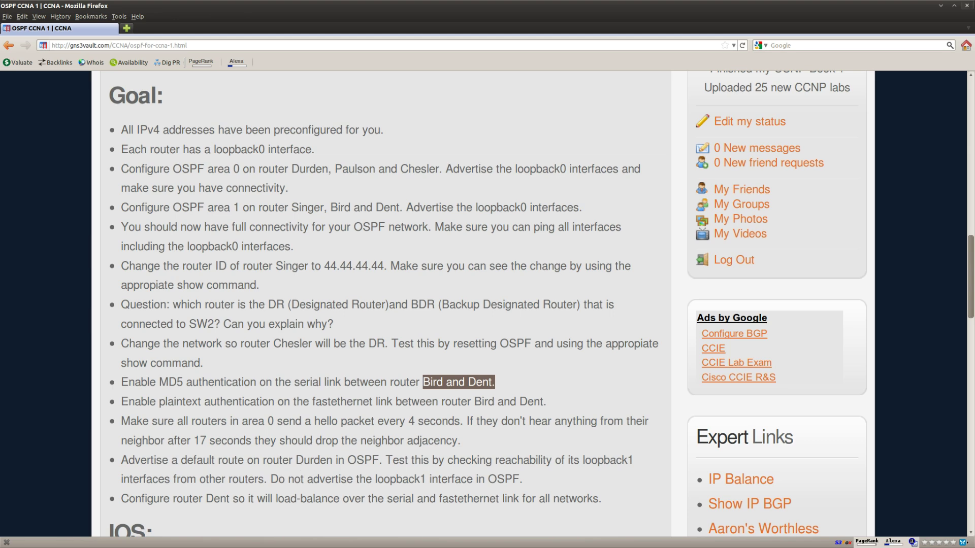
- List Dent's interfaces and their status with show ip int brief
{"action": "key", "text": "alt+Tab"}
{"action": "left_click", "coordinate": [608, 541]}
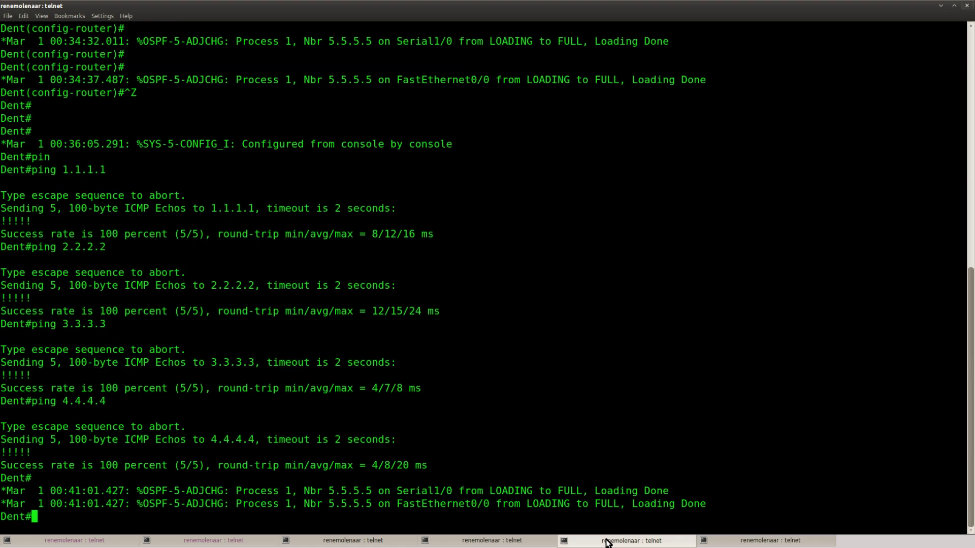
{"action": "key", "text": "Return"}
{"action": "key", "text": "Return"}
{"action": "type", "text": "c"}
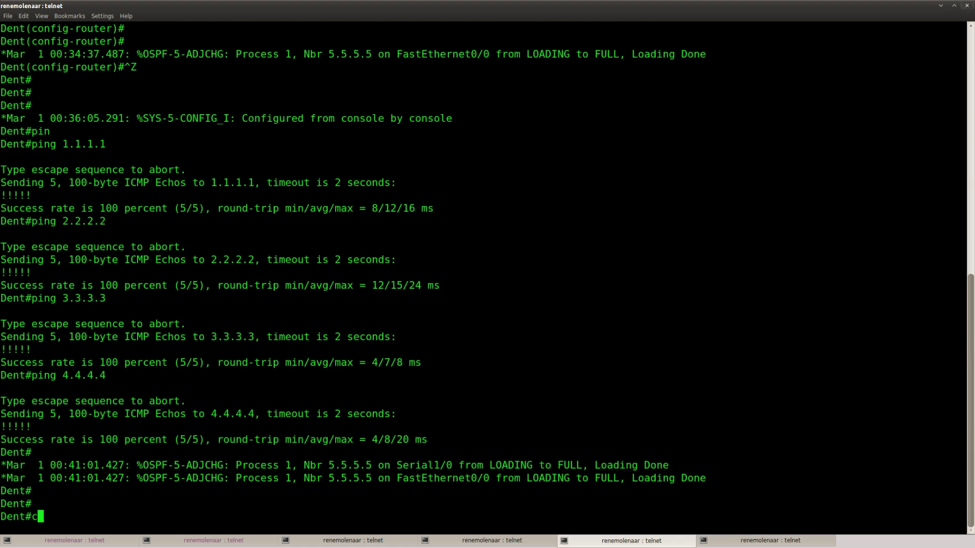
{"action": "key", "text": "BackSpace"}
{"action": "type", "text": "show ip int brief"}
{"action": "key", "text": "Return"}
- Enable ip ospf authentication message-digest on Dent's Serial1/0
{"action": "type", "text": "conf t"}
{"action": "key", "text": "Return"}
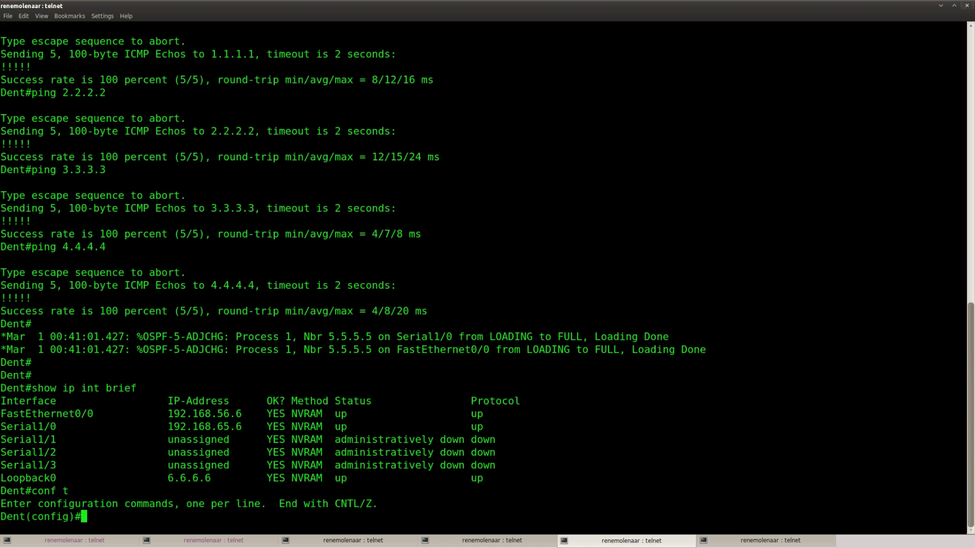
{"action": "type", "text": "int s1/0"}
{"action": "key", "text": "Return"}
{"action": "type", "text": "ip os"}
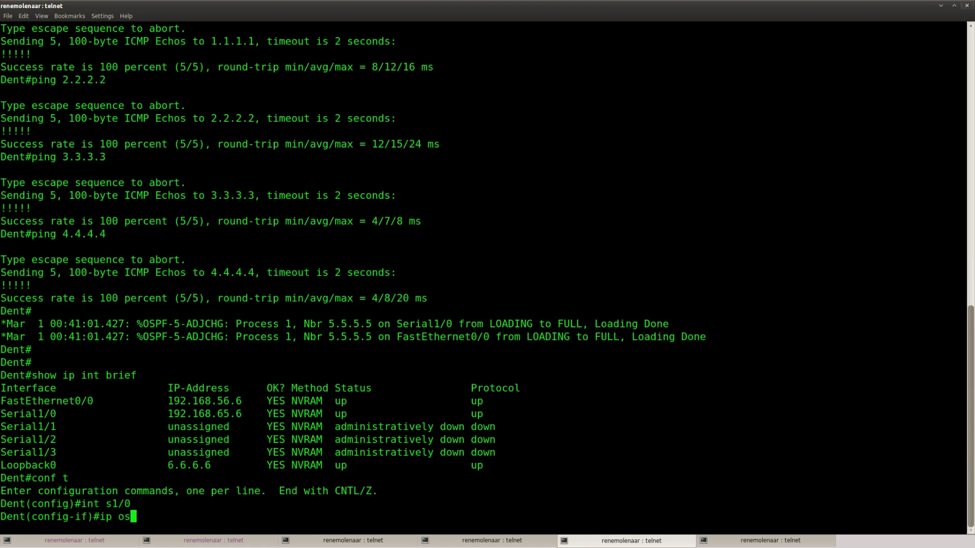
{"action": "key", "text": "Tab"}
{"action": "type", "text": "?auth"}
{"action": "key", "text": "Tab"}
{"action": "type", "text": "? ?"}
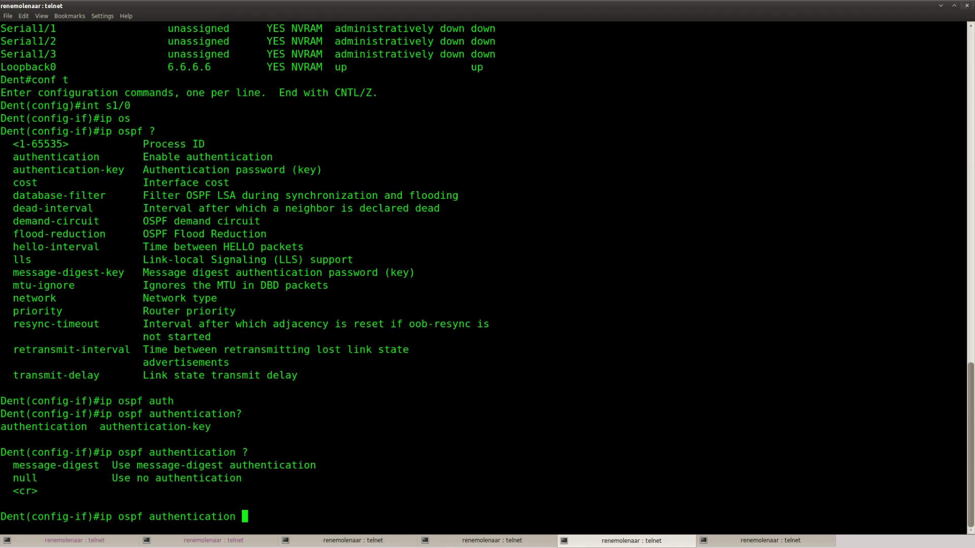
{"action": "type", "text": "mes"}
{"action": "key", "text": "Tab"}
{"action": "type", "text": "?"}
{"action": "key", "text": "Return"}
- Copy the ip ospf authentication message-digest command line to the clipboard
{"action": "left_click_drag", "start_coordinate": [329, 503], "coordinate": [100, 504]}
{"action": "right_click", "coordinate": [113, 504]}
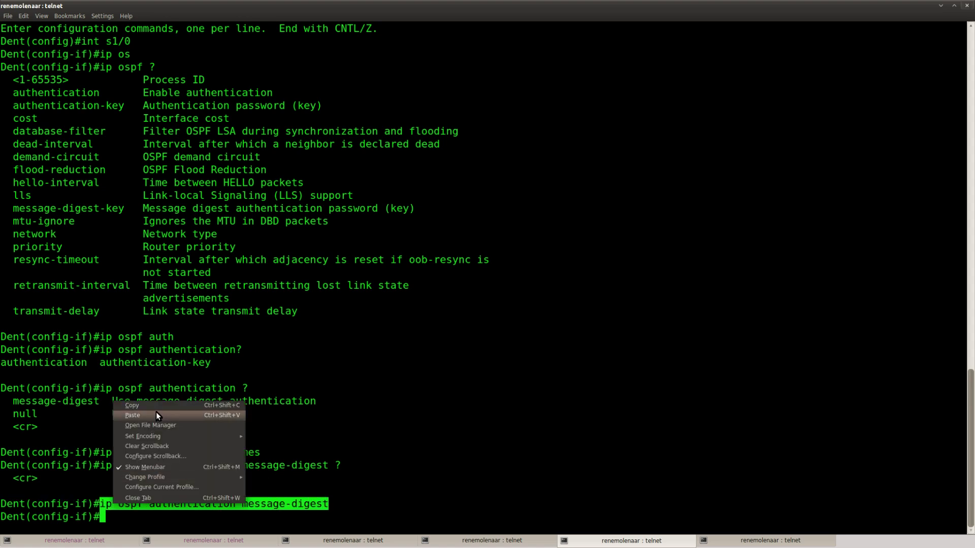
{"action": "left_click", "coordinate": [149, 405]}
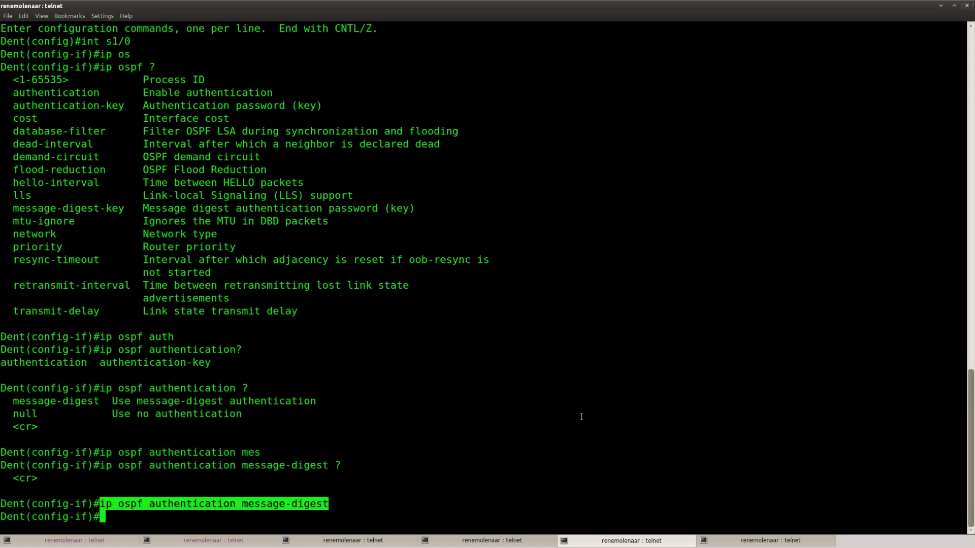
{"action": "left_click", "coordinate": [752, 542]}
- Paste and apply ip ospf authentication message-digest on Bird's Serial1/0
{"action": "left_click", "coordinate": [491, 540]}
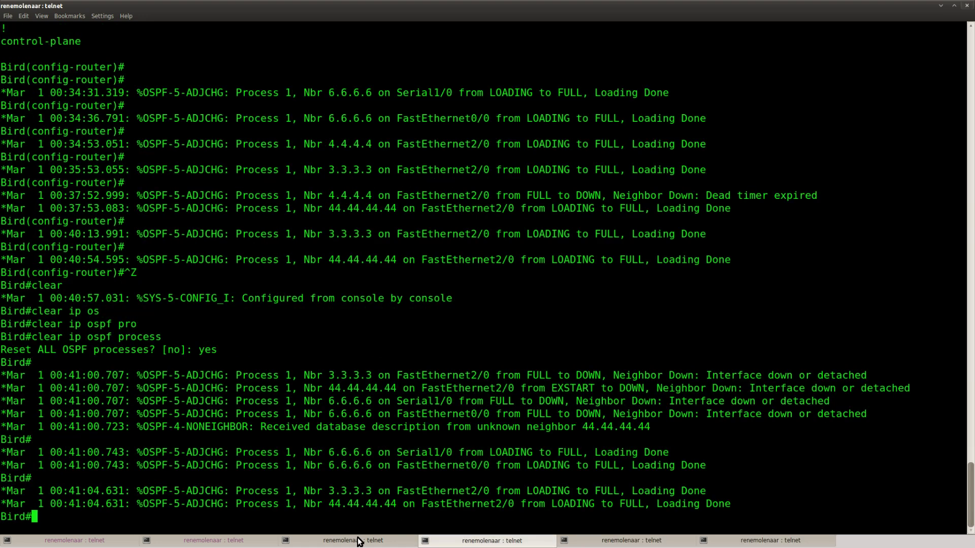
{"action": "key", "text": "Return"}
{"action": "type", "text": "conf t"}
{"action": "key", "text": "Return"}
{"action": "type", "text": "int s1/0"}
{"action": "key", "text": "Return"}
{"action": "key", "text": "ctrl+shift+v"}
{"action": "key", "text": "Return"}
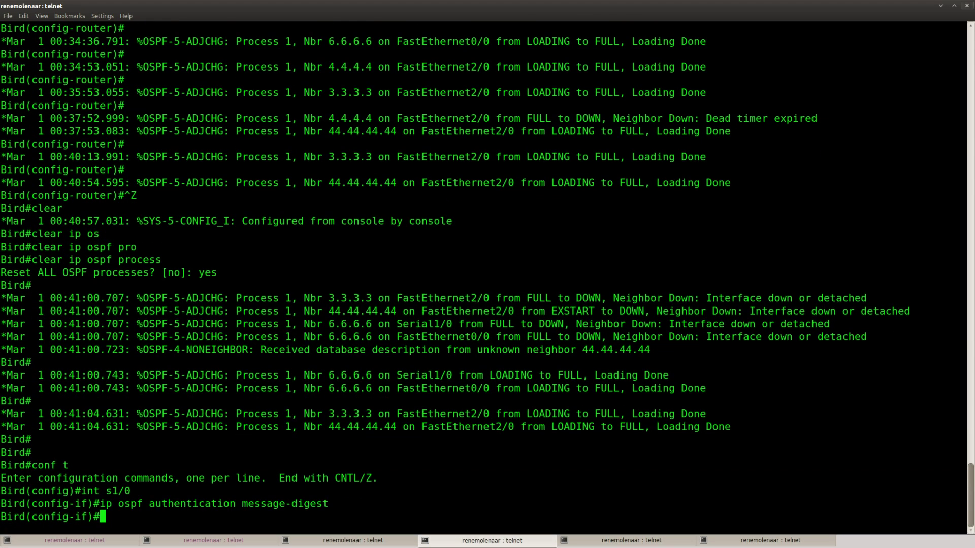
- Compare the ip ospf authentication-key and message-digest-key help options against the lab page
{"action": "type", "text": "ip os"}
{"action": "key", "text": "Tab"}
{"action": "type", "text": "?"}
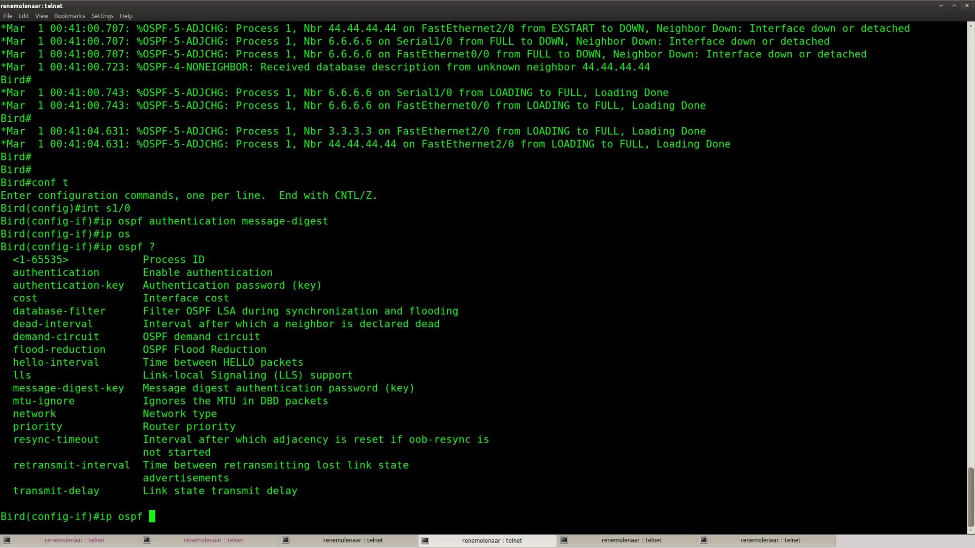
{"action": "key", "text": "alt+Tab"}
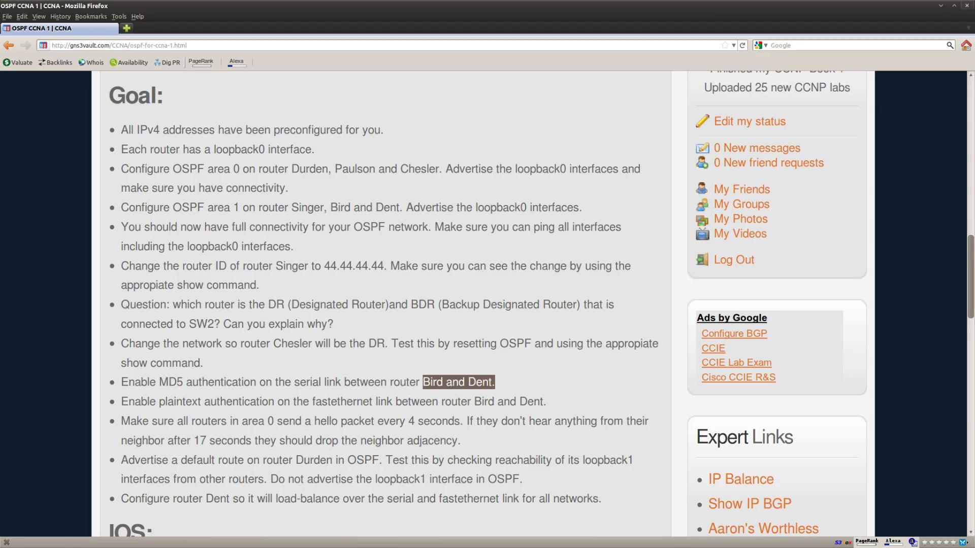
{"action": "key", "text": "alt+Tab"}
{"action": "type", "text": "authen"}
{"action": "key", "text": "Tab"}
{"action": "type", "text": "tication? ?"}
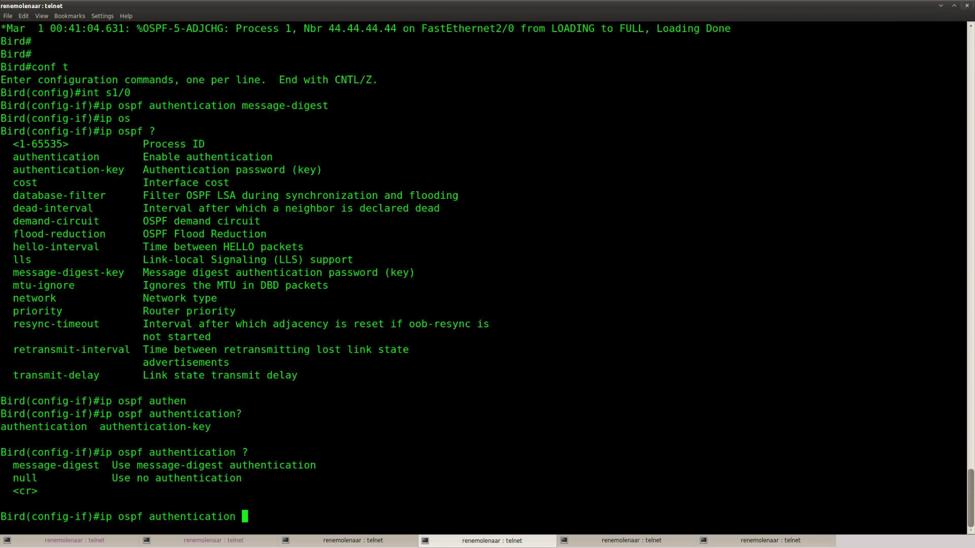
{"action": "key", "text": "BackSpace"}
{"action": "type", "text": "-k"}
{"action": "key", "text": "Tab"}
{"action": "type", "text": "?"}
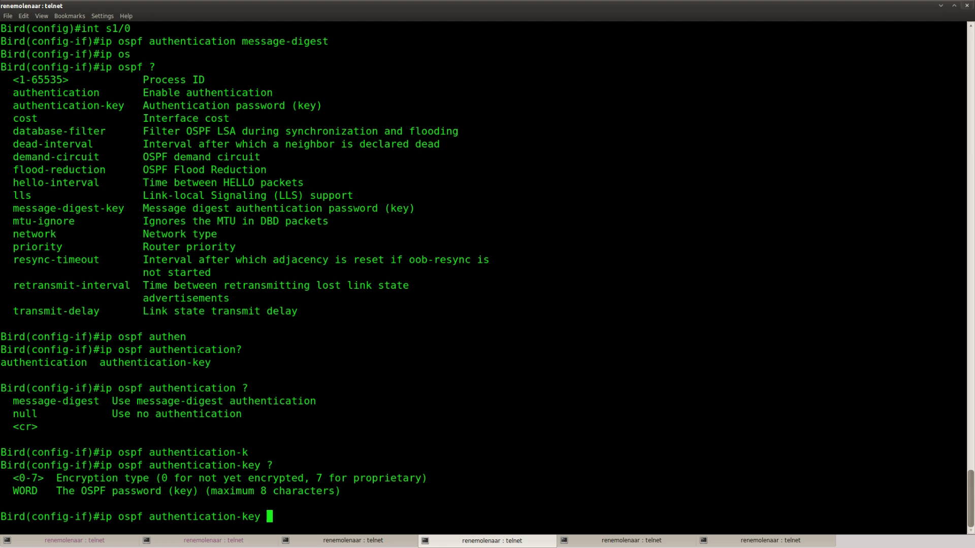
{"action": "type", "text": "TEST ?"}
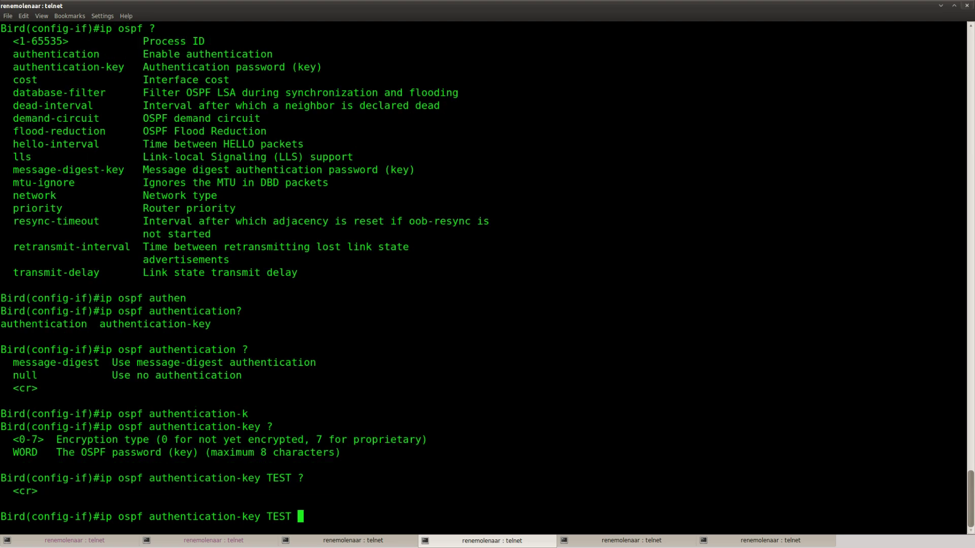
{"action": "key", "text": "BackSpace"}
{"action": "key", "text": "BackSpace"}
{"action": "key", "text": "BackSpace"}
{"action": "key", "text": "BackSpace"}
{"action": "key", "text": "BackSpace"}
{"action": "key", "text": "BackSpace"}
{"action": "key", "text": "BackSpace"}
{"action": "key", "text": "BackSpace"}
{"action": "key", "text": "BackSpace"}
{"action": "key", "text": "BackSpace"}
{"action": "type", "text": "?"}
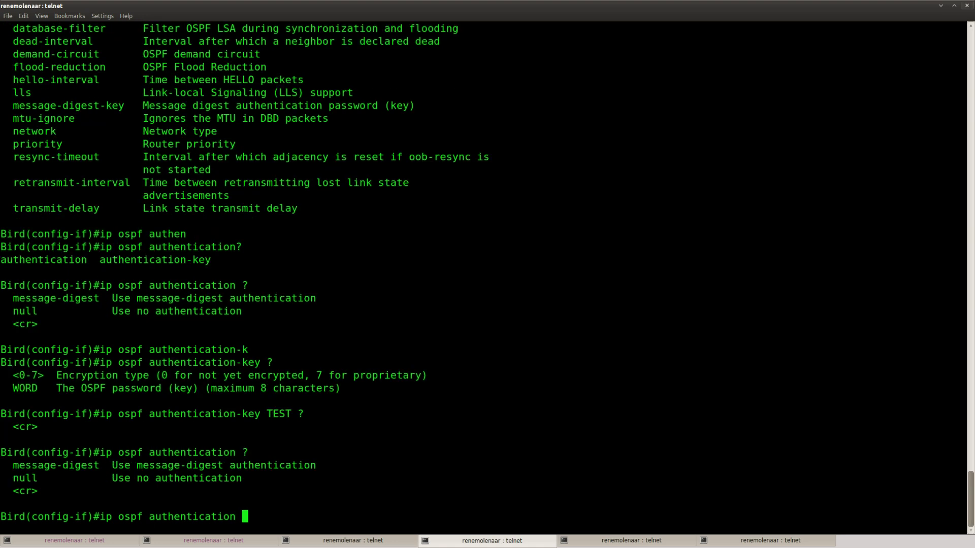
{"action": "type", "text": "mess"}
{"action": "key", "text": "Tab"}
{"action": "type", "text": "?"}
{"action": "key", "text": "BackSpace"}
{"action": "key", "text": "BackSpace"}
{"action": "key", "text": "BackSpace"}
{"action": "key", "text": "BackSpace"}
{"action": "key", "text": "BackSpace"}
{"action": "key", "text": "BackSpace"}
{"action": "key", "text": "BackSpace"}
{"action": "key", "text": "BackSpace"}
{"action": "key", "text": "BackSpace"}
{"action": "key", "text": "BackSpace"}
{"action": "key", "text": "BackSpace"}
{"action": "key", "text": "BackSpace"}
{"action": "key", "text": "BackSpace"}
{"action": "key", "text": "BackSpace"}
{"action": "key", "text": "BackSpace"}
{"action": "key", "text": "BackSpace"}
{"action": "key", "text": "BackSpace"}
{"action": "key", "text": "BackSpace"}
{"action": "key", "text": "BackSpace"}
{"action": "key", "text": "BackSpace"}
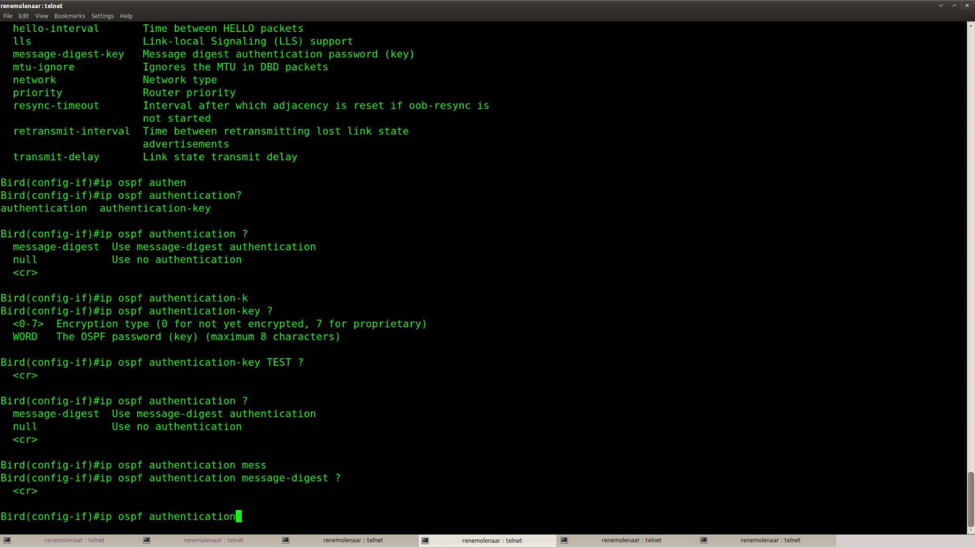
{"action": "key", "text": "BackSpace"}
{"action": "type", "text": "?"}
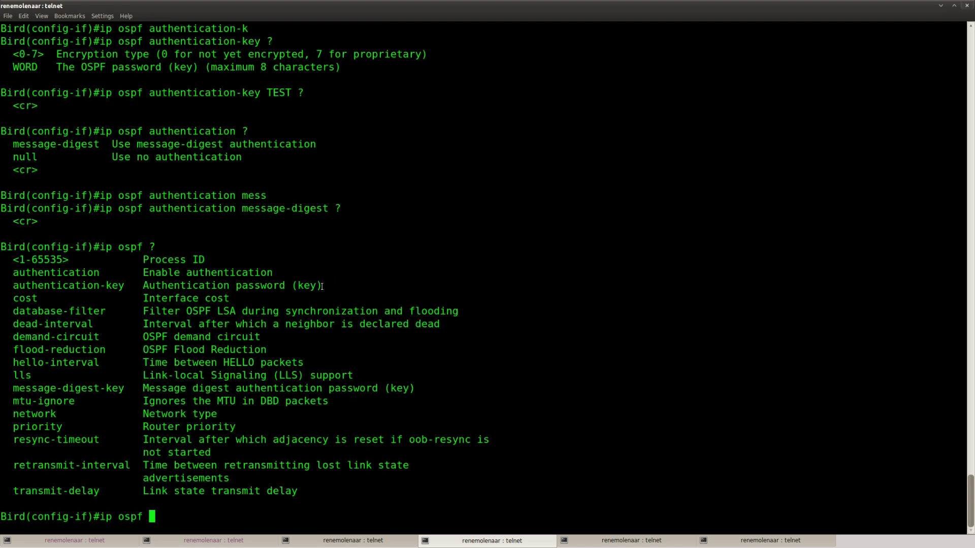
{"action": "left_click_drag", "start_coordinate": [323, 285], "coordinate": [13, 285]}
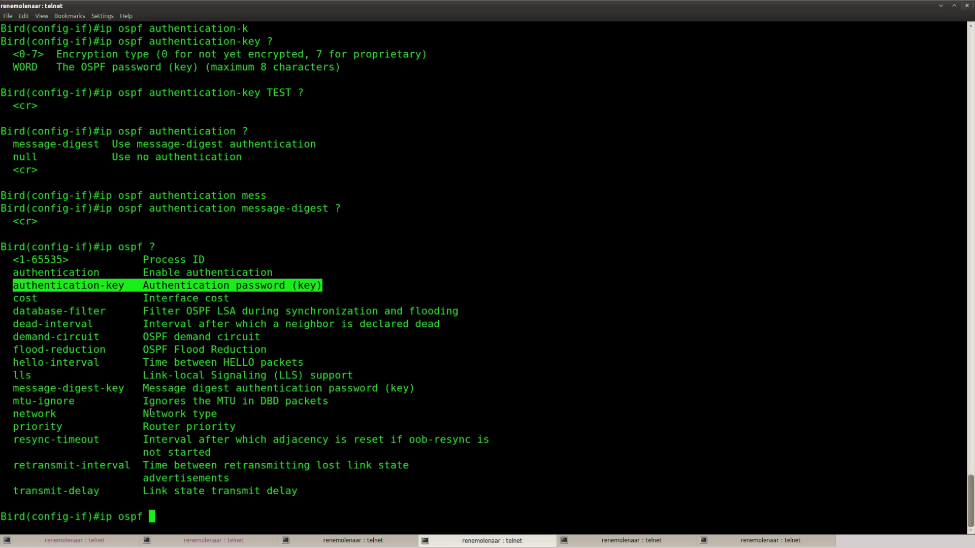
{"action": "left_click_drag", "start_coordinate": [420, 388], "coordinate": [13, 388]}
{"action": "left_click", "coordinate": [280, 516]}
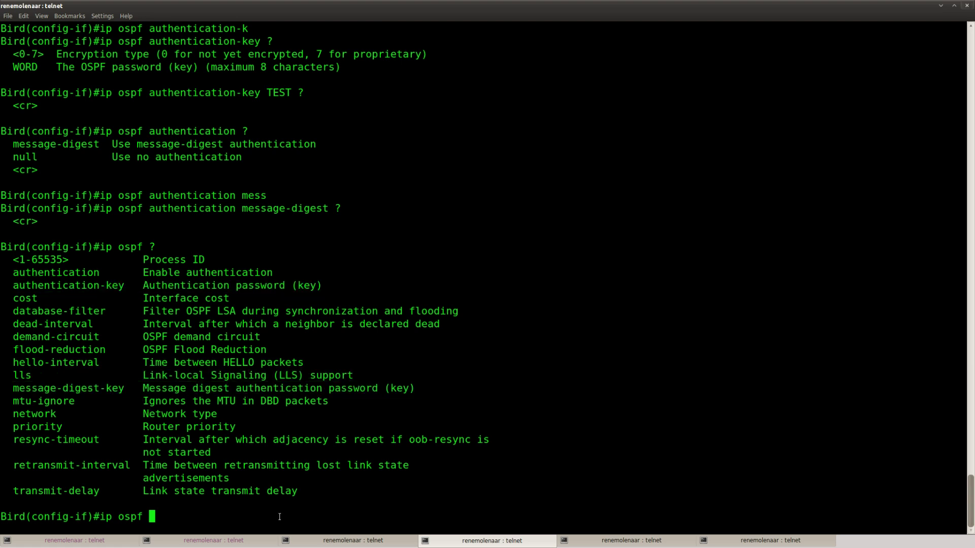
- Set ip ospf message-digest-key 1 md5 with the lab's key on Bird's Serial1/0
{"action": "type", "text": "messa"}
{"action": "key", "text": "Tab"}
{"action": "type", "text": "?"}
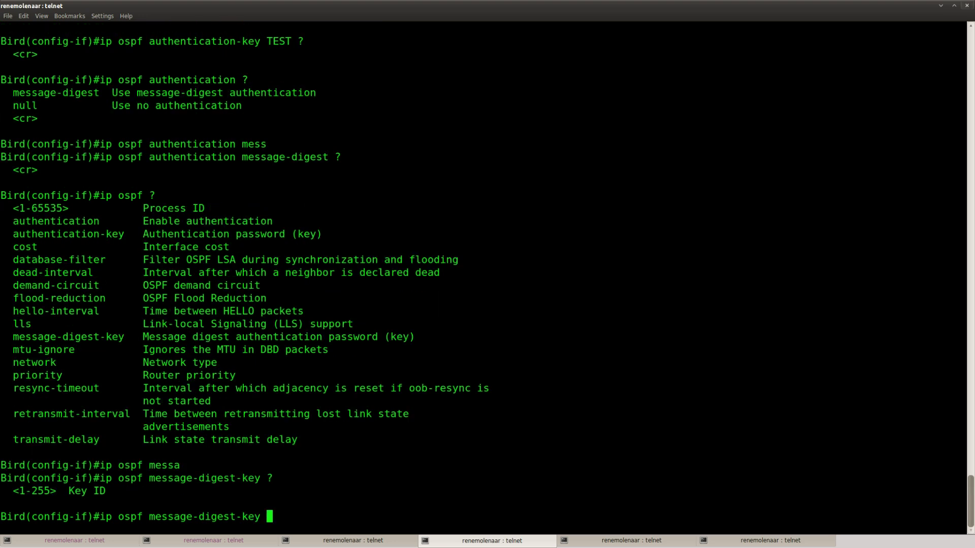
{"action": "type", "text": "1 ?md"}
{"action": "key", "text": "Tab"}
{"action": "type", "text": "?"}
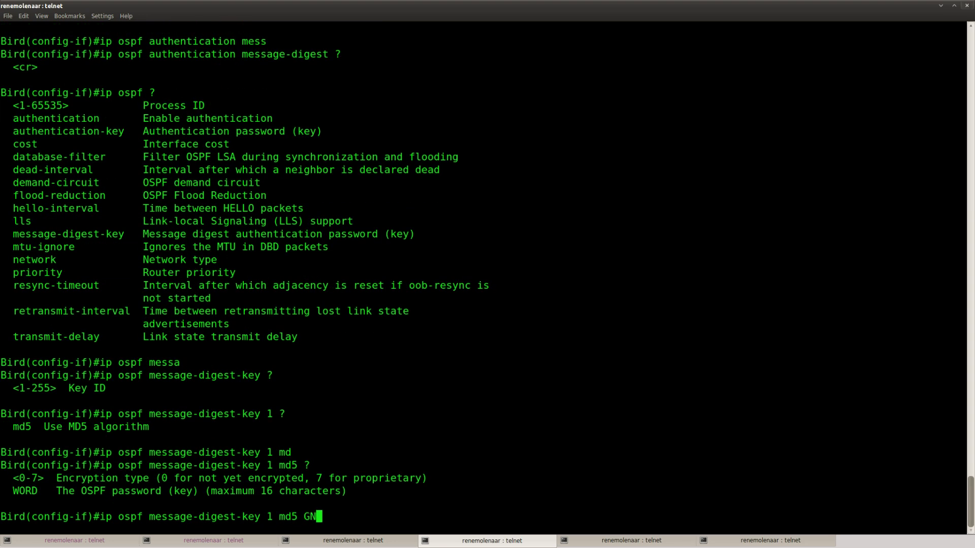
{"action": "type", "text": "S3VAULT"}
{"action": "key", "text": "Return"}
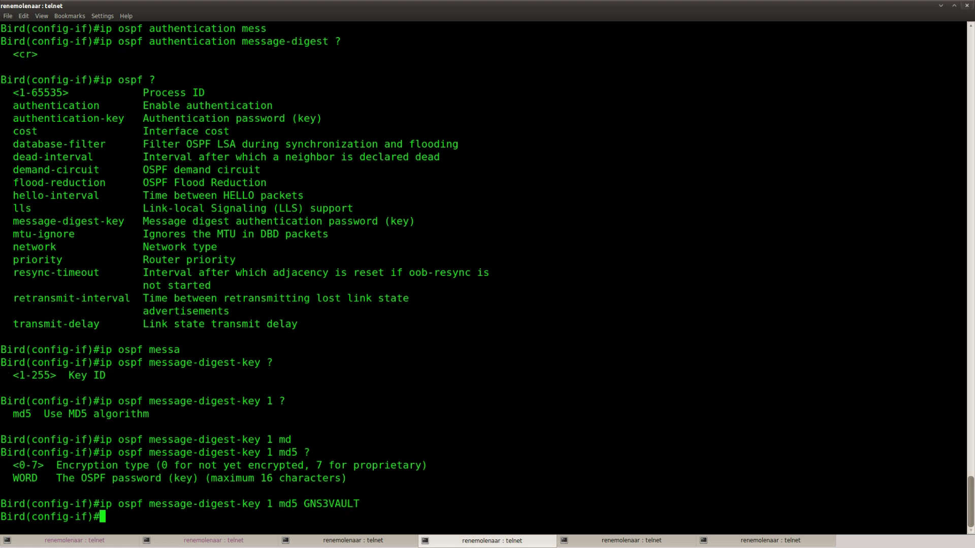
- Copy the message-digest-key command line to the clipboard
{"action": "left_click_drag", "start_coordinate": [359, 503], "coordinate": [100, 503]}
{"action": "right_click", "coordinate": [111, 402]}
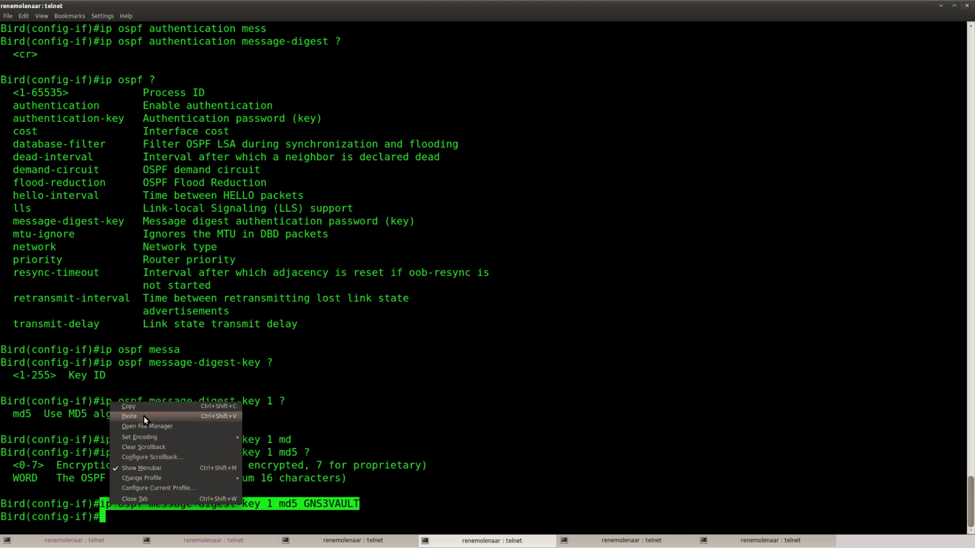
{"action": "left_click", "coordinate": [133, 406]}
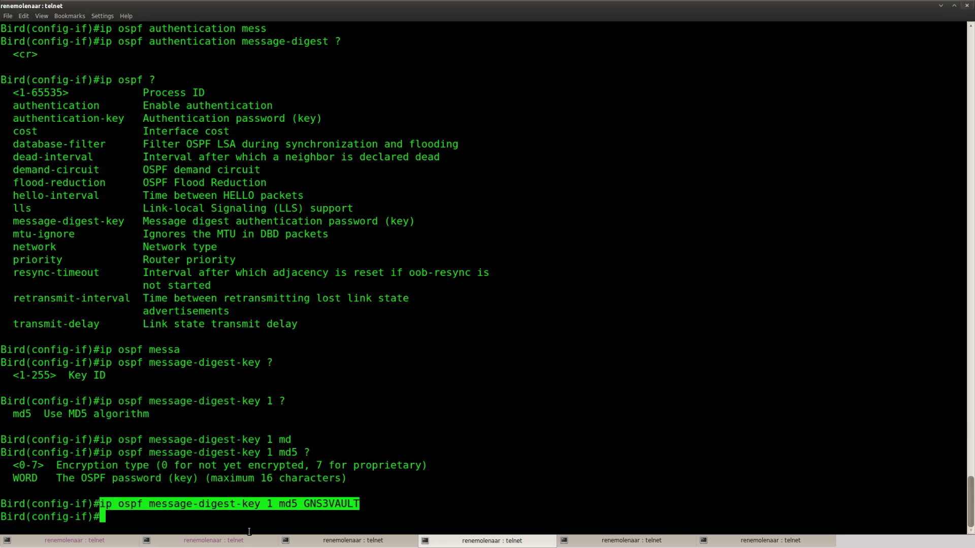
{"action": "left_click", "coordinate": [351, 541]}
- On Dent, paste and apply the message-digest-key 1 MD5 command, then exit configuration mode
{"action": "left_click", "coordinate": [493, 541]}
{"action": "left_click", "coordinate": [610, 541]}
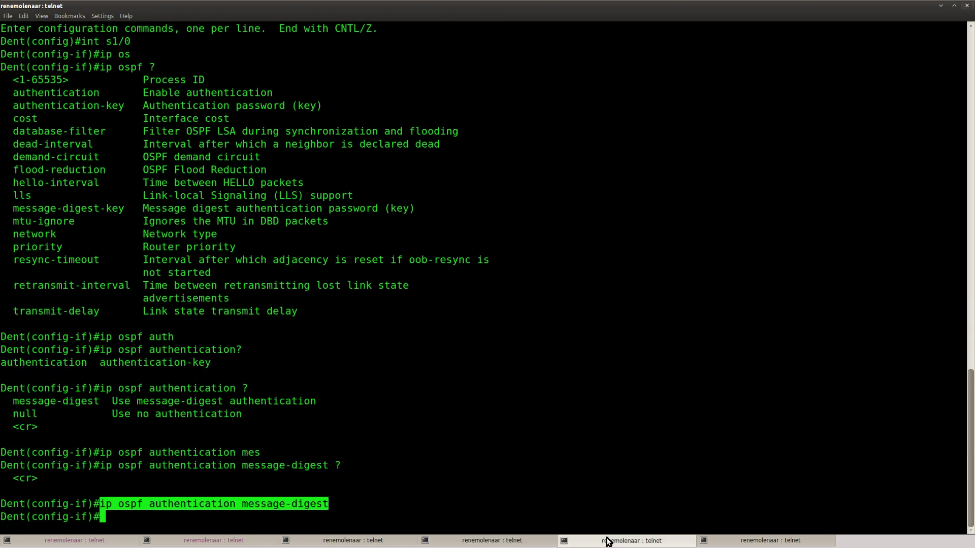
{"action": "right_click", "coordinate": [479, 361]}
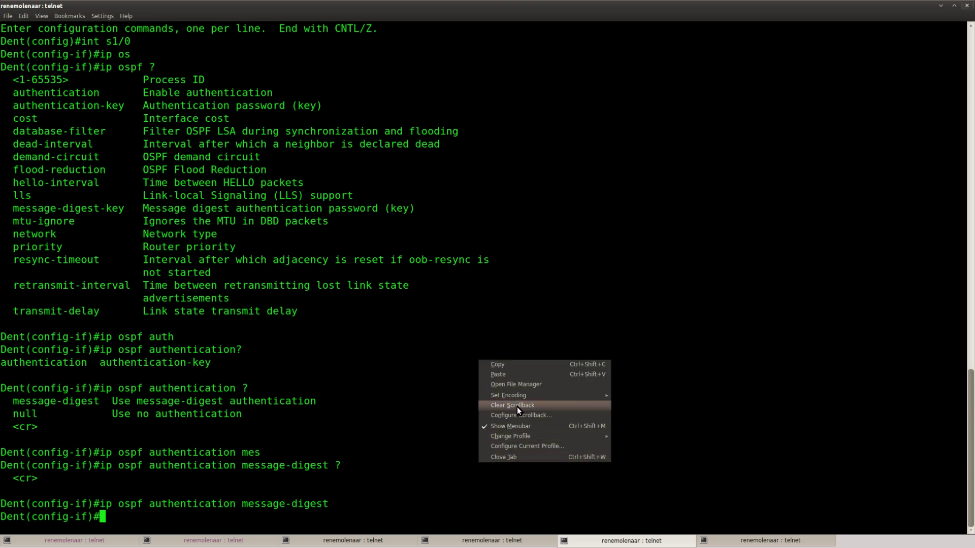
{"action": "left_click", "coordinate": [513, 379]}
{"action": "key", "text": "Return"}
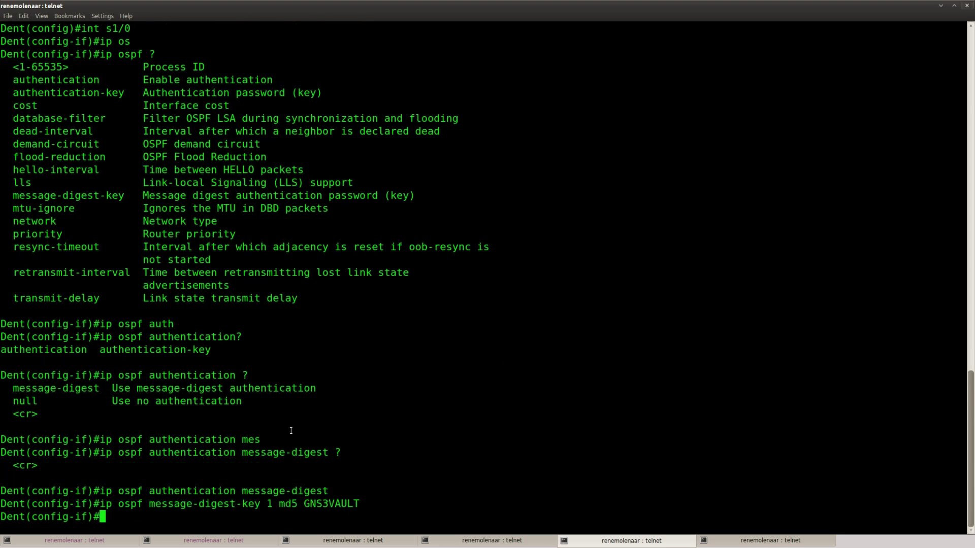
{"action": "key", "text": "Return"}
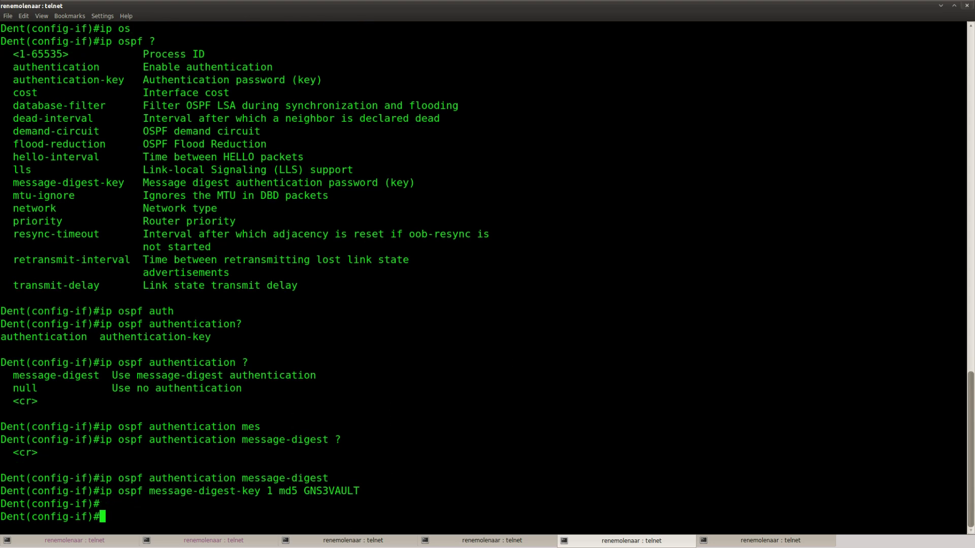
{"action": "key", "text": "ctrl+z"}
- Turn on debug ip ospf packet on Dent
{"action": "type", "text": "debu"}
{"action": "key", "text": "Tab"}
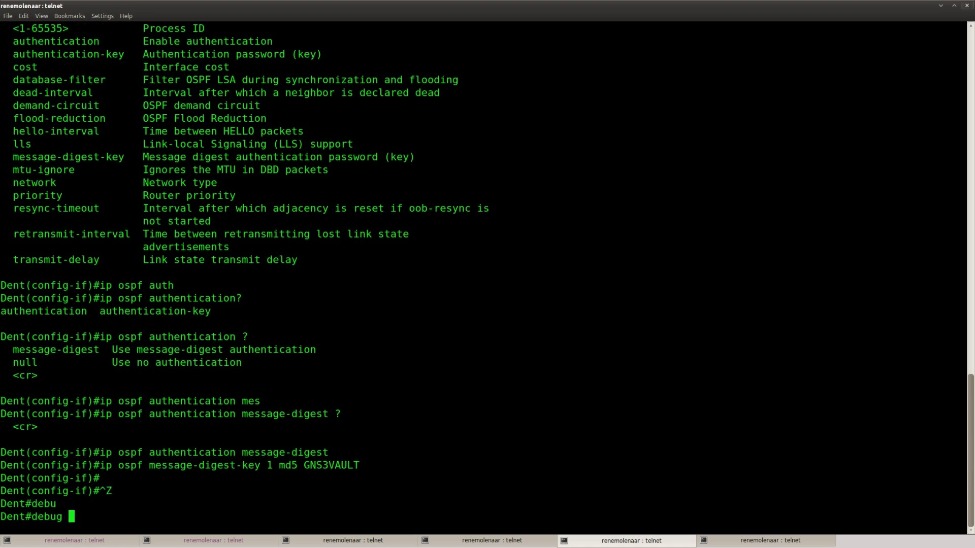
{"action": "type", "text": "ip os"}
{"action": "key", "text": "Tab"}
{"action": "type", "text": "?"}
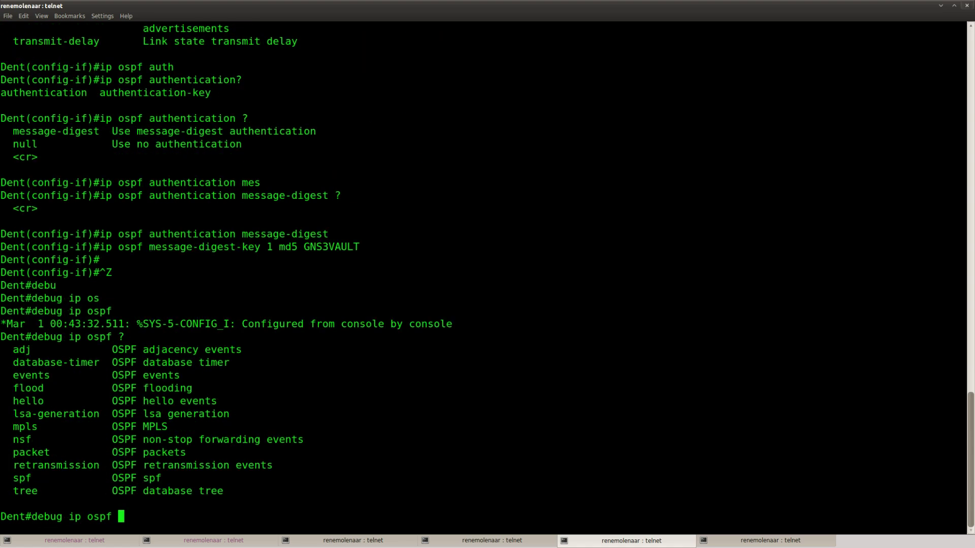
{"action": "type", "text": "pac"}
{"action": "key", "text": "Tab"}
{"action": "key", "text": "Return"}
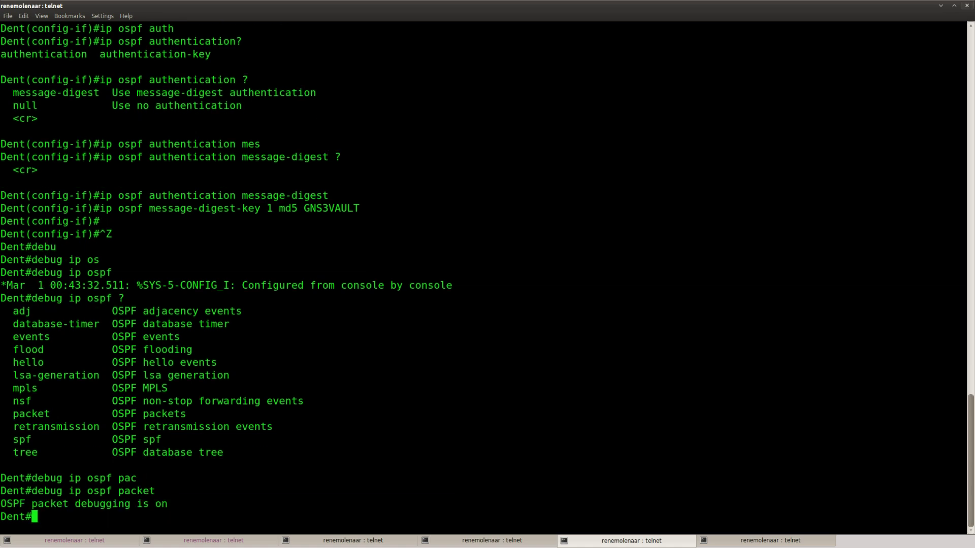
- Run show ip ospf neighbor on Dent to confirm both adjacencies to 5.5.5.5 are FULL
{"action": "type", "text": "sho"}
{"action": "key", "text": "Tab"}
{"action": "type", "text": "ip os"}
{"action": "key", "text": "Tab"}
{"action": "type", "text": "nei"}
{"action": "key", "text": "Tab"}
{"action": "key", "text": "Return"}
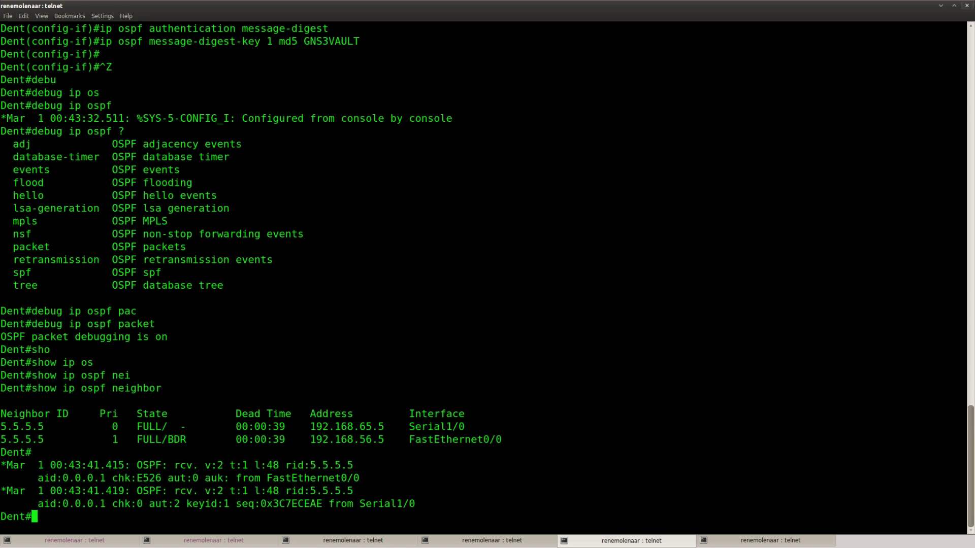
{"action": "key", "text": "Return"}
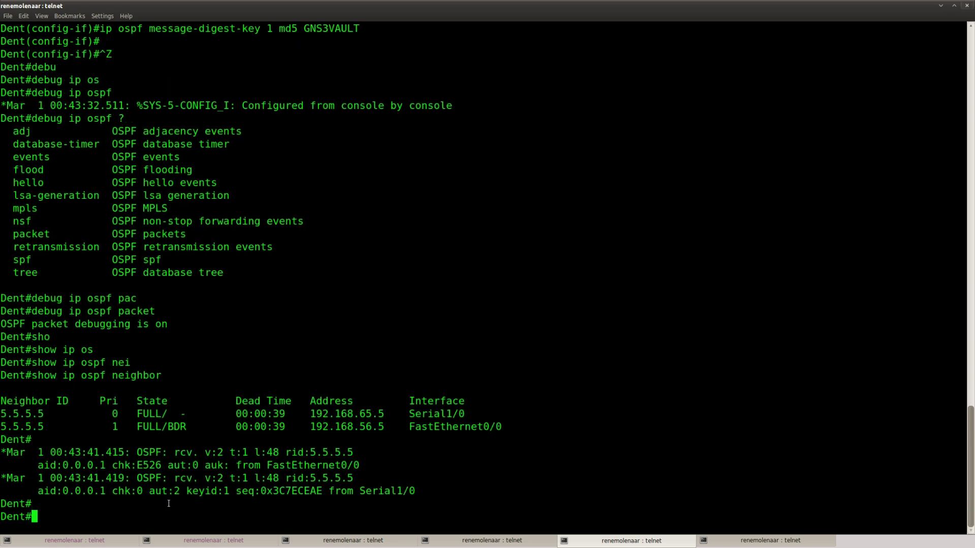
- Highlight aut:2 and keyid 1 in the Serial1/0 debug output
{"action": "left_click_drag", "start_coordinate": [151, 491], "coordinate": [180, 492]}
{"action": "double_click", "coordinate": [179, 490]}
{"action": "left_click_drag", "start_coordinate": [187, 492], "coordinate": [225, 458]}
{"action": "left_click", "coordinate": [242, 496]}
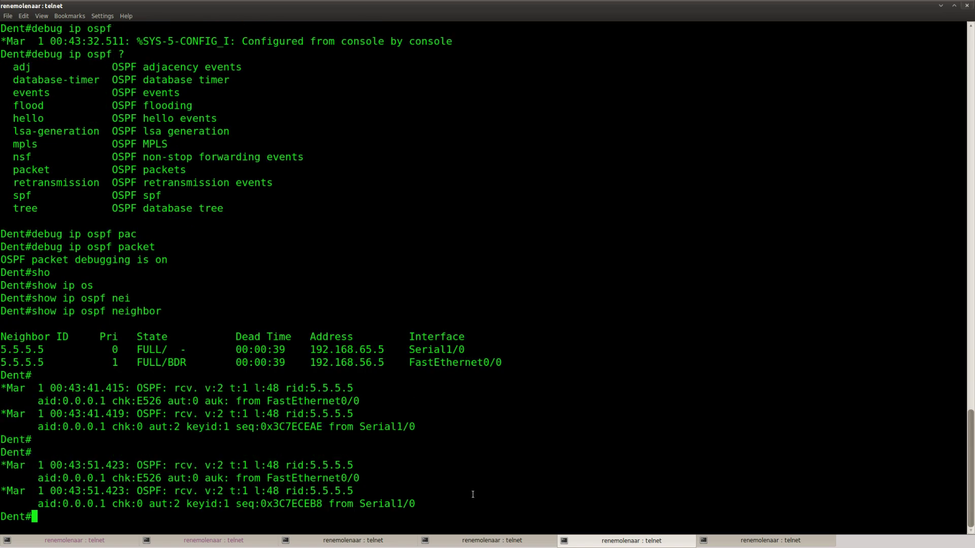
- Turn off all debugging on Dent with no debug all
{"action": "key", "text": "Return"}
{"action": "type", "text": "no de all"}
{"action": "key", "text": "Return"}
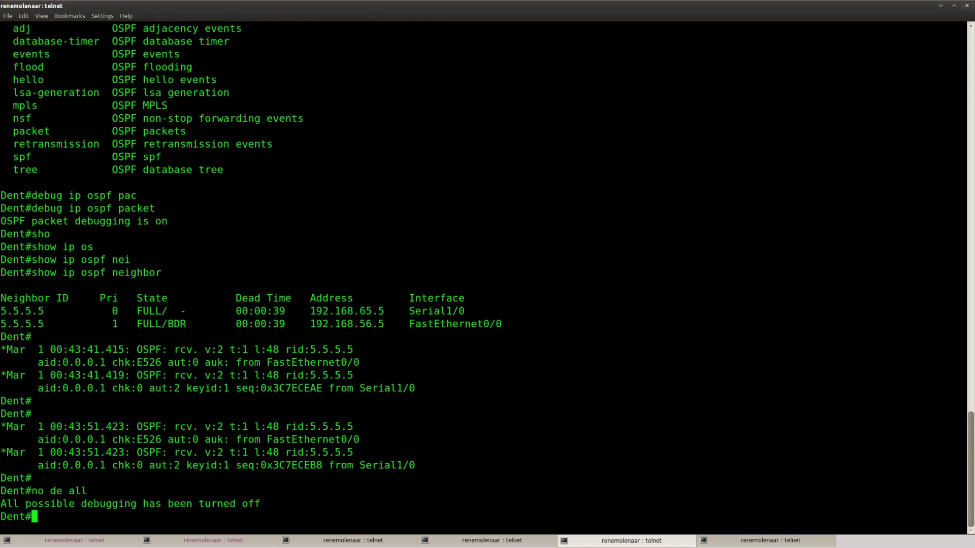
- Read the lab task on plaintext authentication for the Bird–Dent fastethernet link, then return to the terminals
{"action": "key", "text": "alt+Tab"}
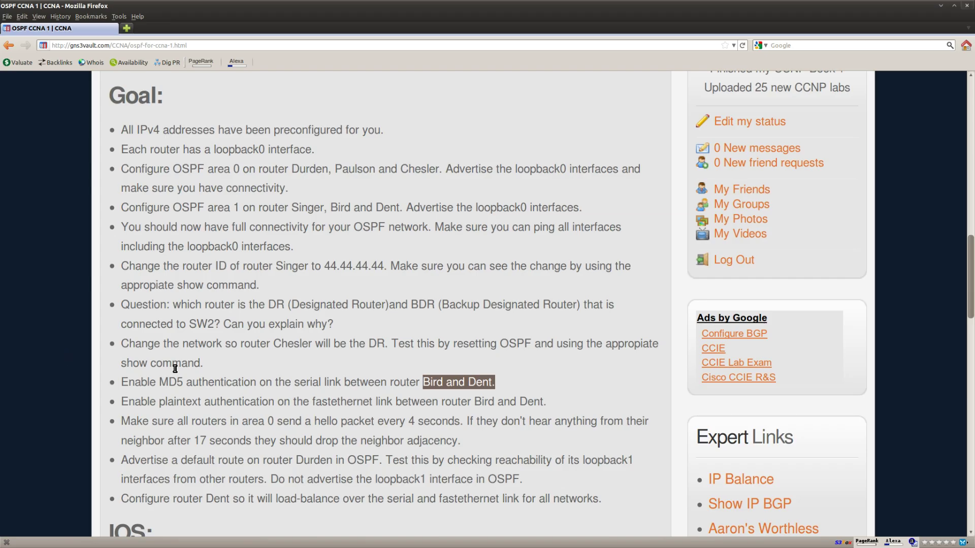
{"action": "left_click_drag", "start_coordinate": [553, 406], "coordinate": [120, 402]}
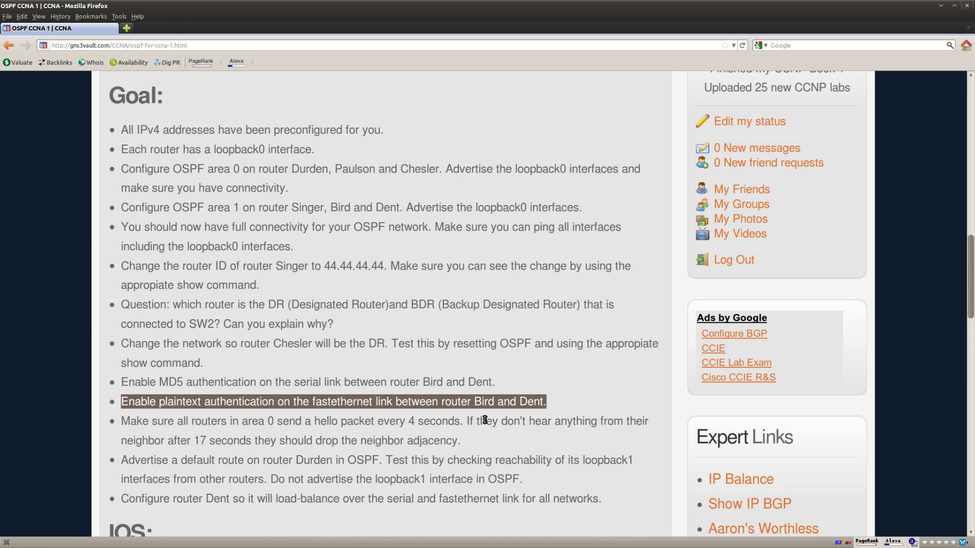
{"action": "left_click", "coordinate": [362, 412]}
{"action": "double_click", "coordinate": [348, 403]}
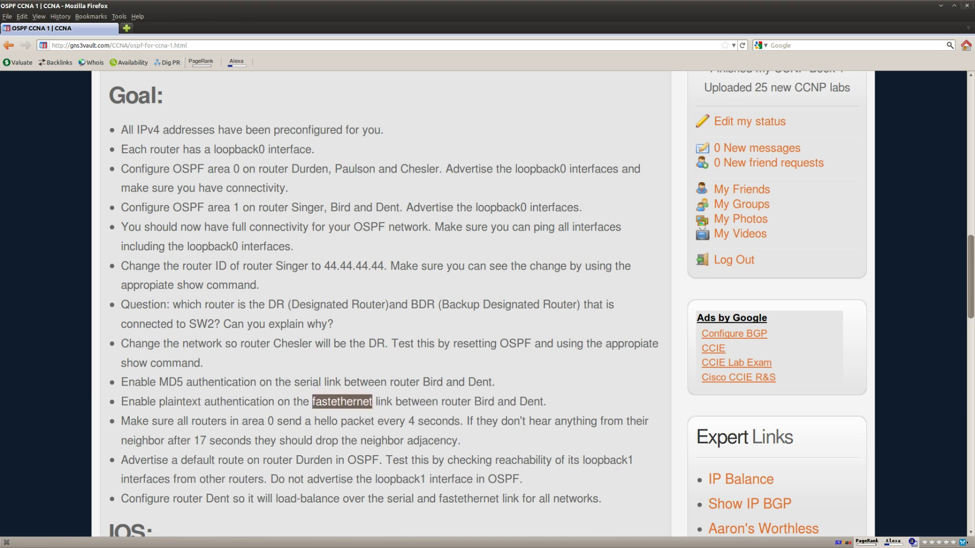
{"action": "key", "text": "alt+Tab"}
- Exit configuration mode on Bird and list its interfaces with show ip int brief
{"action": "key", "text": "alt+Tab"}
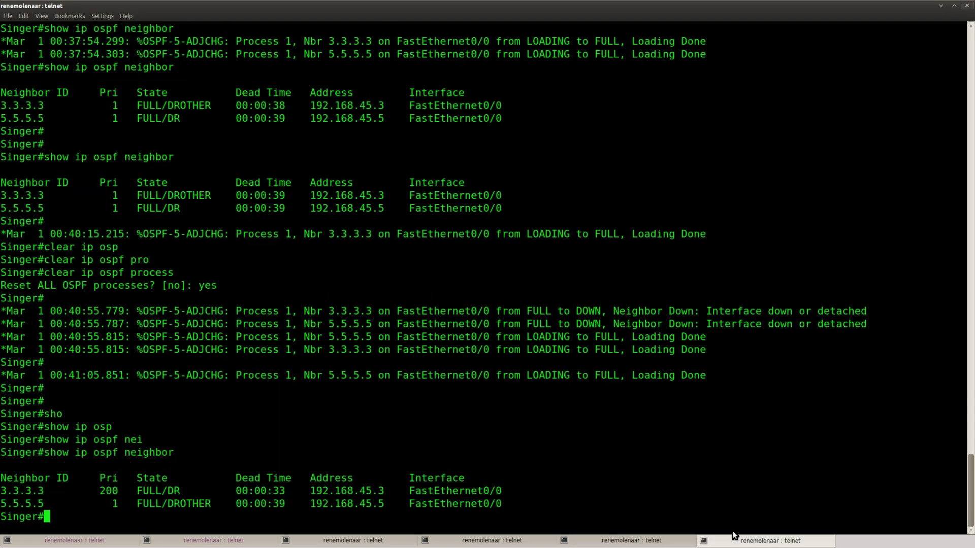
{"action": "key", "text": "alt+Tab"}
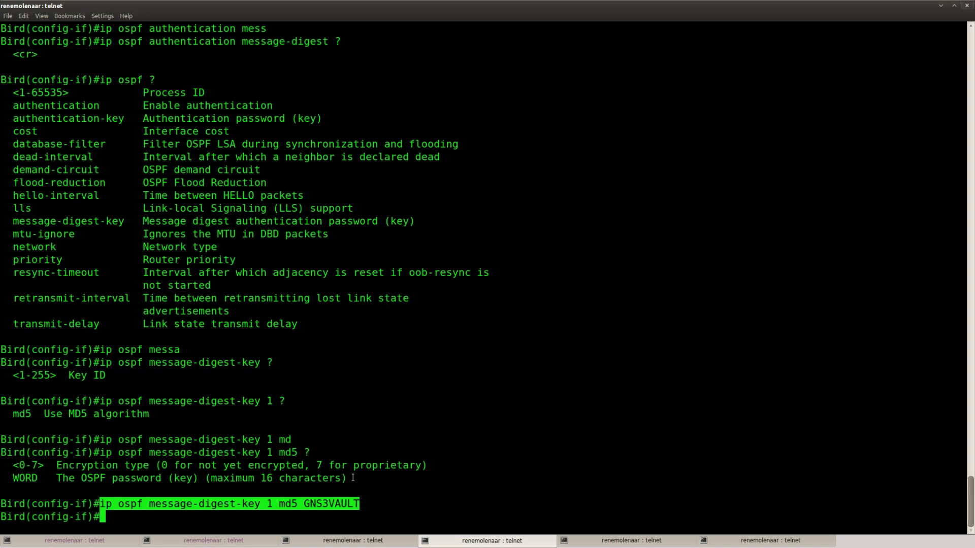
{"action": "key", "text": "ctrl+z"}
{"action": "type", "text": "sho"}
{"action": "key", "text": "Tab"}
{"action": "type", "text": "ip int brief"}
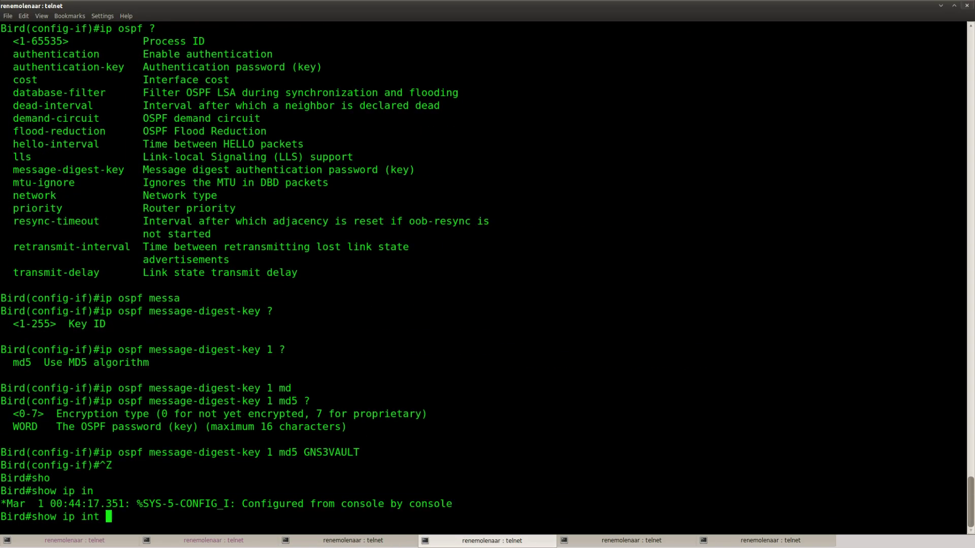
{"action": "key", "text": "Return"}
- Enable ip ospf authentication on Bird's FastEthernet0/0
{"action": "key", "text": "Return"}
{"action": "key", "text": "Return"}
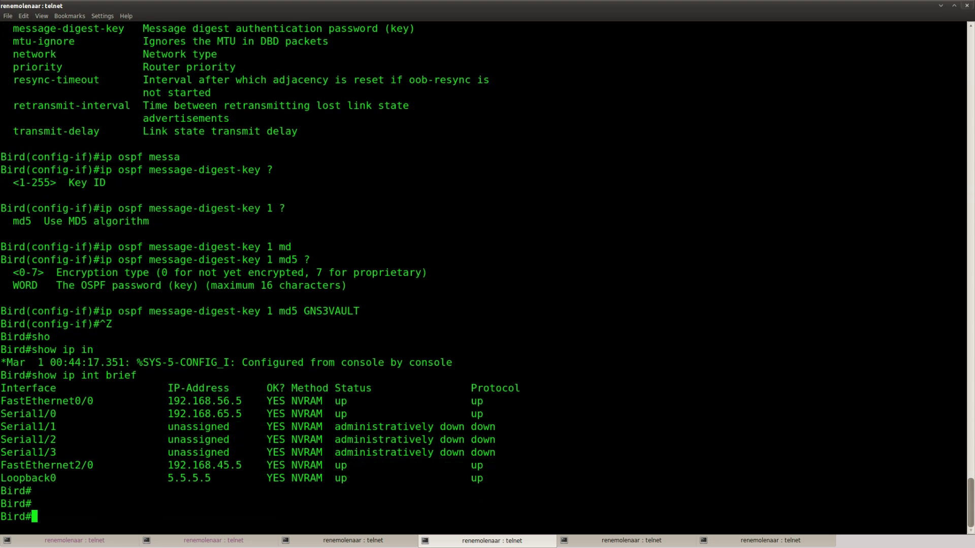
{"action": "type", "text": "conf t"}
{"action": "key", "text": "Return"}
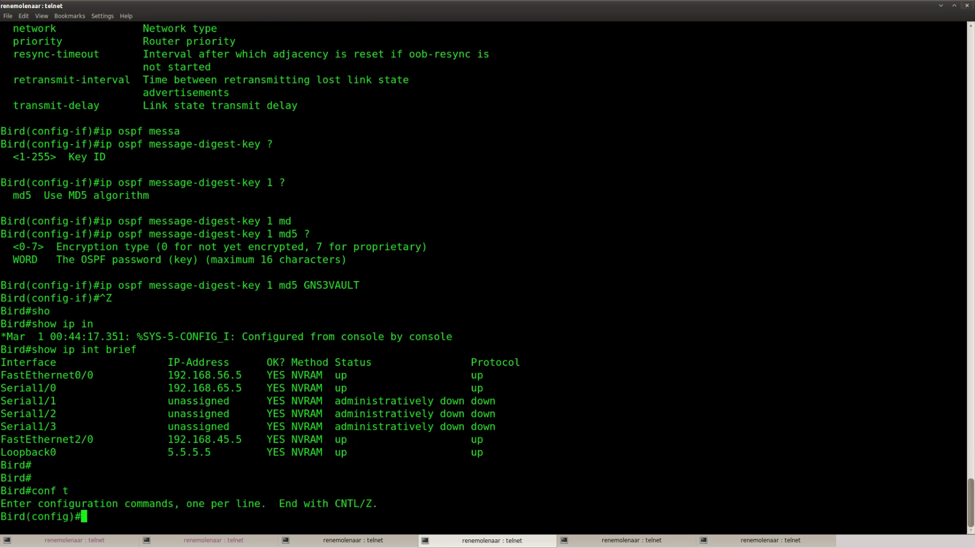
{"action": "type", "text": "int f/0"}
{"action": "key", "text": "Return"}
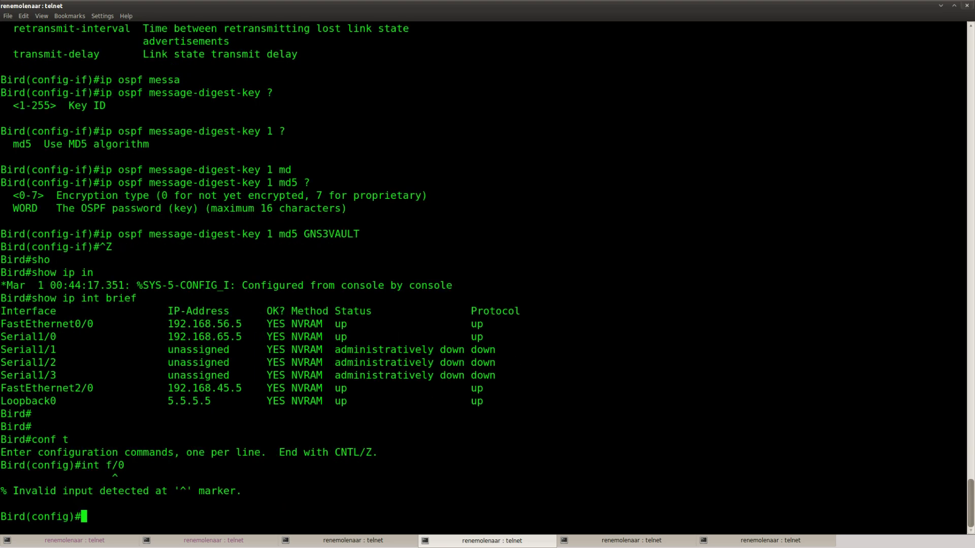
{"action": "type", "text": "int f0/0"}
{"action": "key", "text": "Return"}
{"action": "type", "text": "ip os"}
{"action": "key", "text": "Tab"}
{"action": "type", "text": "authen"}
{"action": "key", "text": "Tab"}
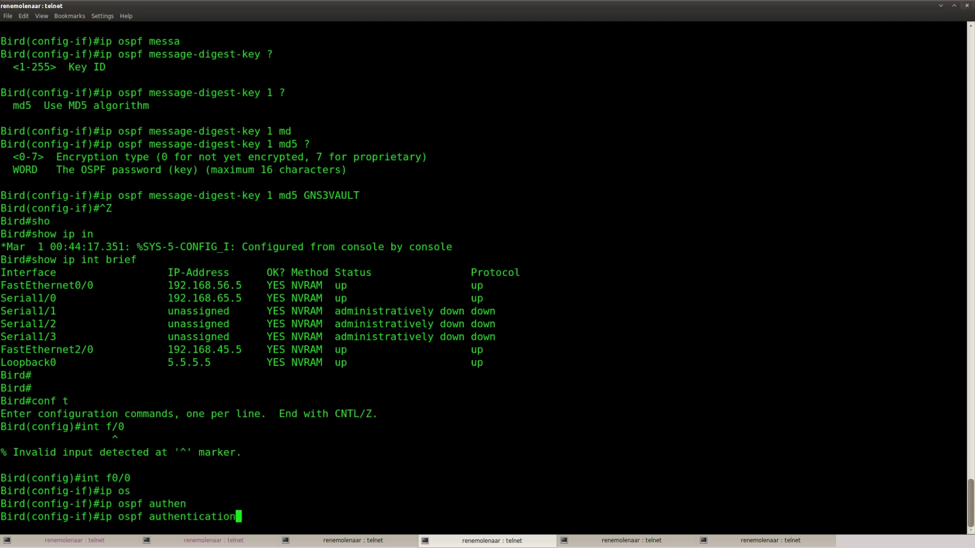
{"action": "type", "text": "? ?"}
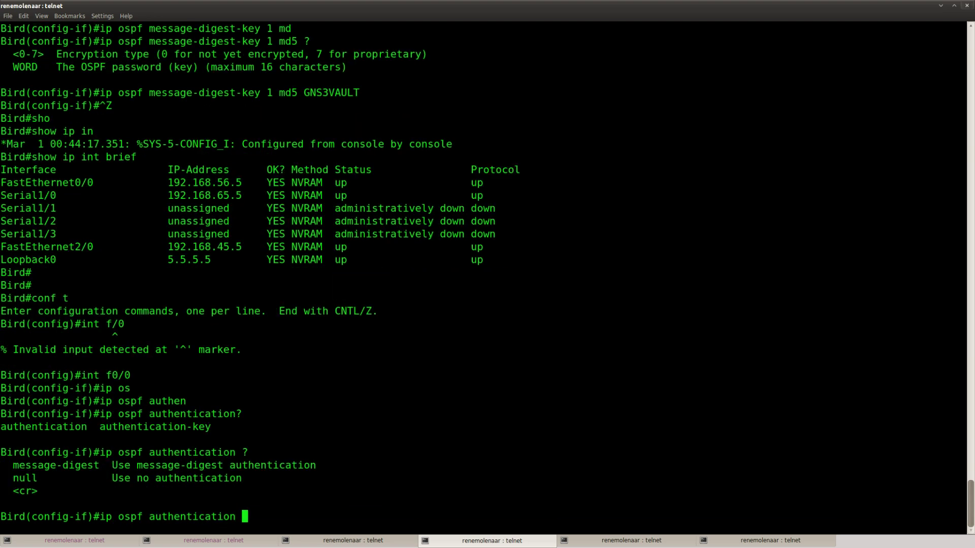
{"action": "key", "text": "Return"}
- Set an OSPF authentication key on FastEthernet0/0, which gets truncated for being too long
{"action": "type", "text": "ip os"}
{"action": "key", "text": "Tab"}
{"action": "type", "text": "authen"}
{"action": "key", "text": "Tab"}
{"action": "type", "text": "?"}
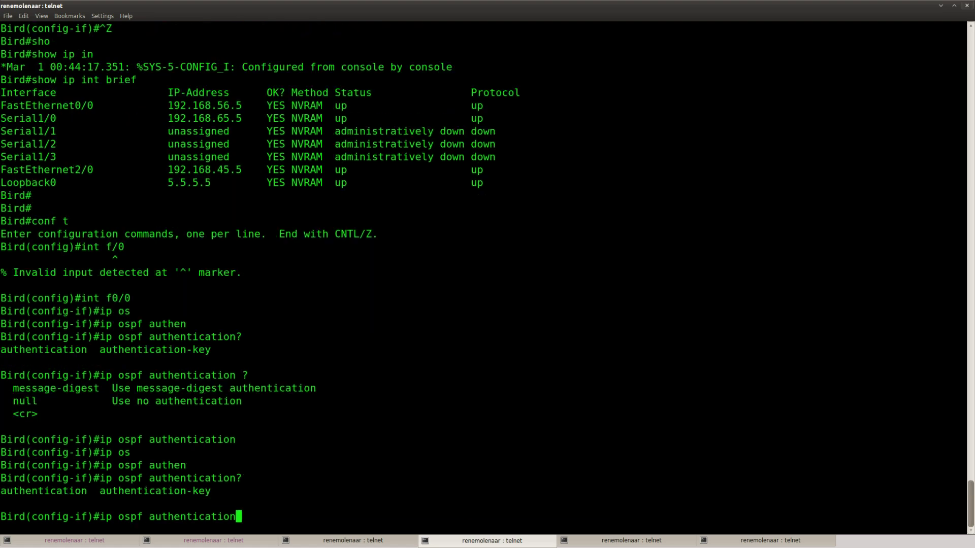
{"action": "type", "text": "-ke"}
{"action": "key", "text": "Tab"}
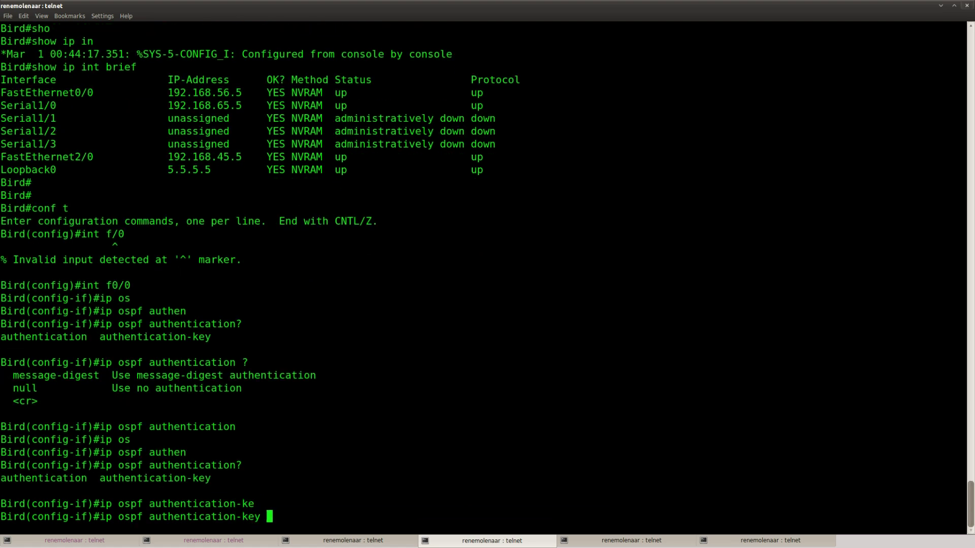
{"action": "type", "text": "?GNS3VAULT"}
{"action": "key", "text": "Return"}
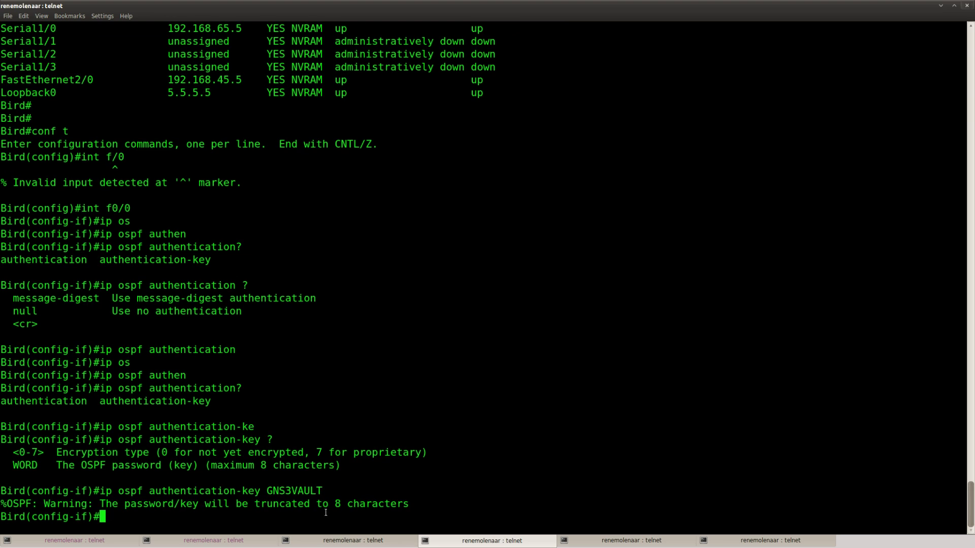
- Re-enter the authentication key as eight characters and select that command line
{"action": "key", "text": "Up"}
{"action": "key", "text": "BackSpace"}
{"action": "key", "text": "BackSpace"}
{"action": "key", "text": "BackSpace"}
{"action": "key", "text": "BackSpace"}
{"action": "key", "text": "BackSpace"}
{"action": "key", "text": "BackSpace"}
{"action": "key", "text": "BackSpace"}
{"action": "key", "text": "BackSpace"}
{"action": "key", "text": "BackSpace"}
{"action": "key", "text": "BackSpace"}
{"action": "type", "text": "VAULT"}
{"action": "key", "text": "Return"}
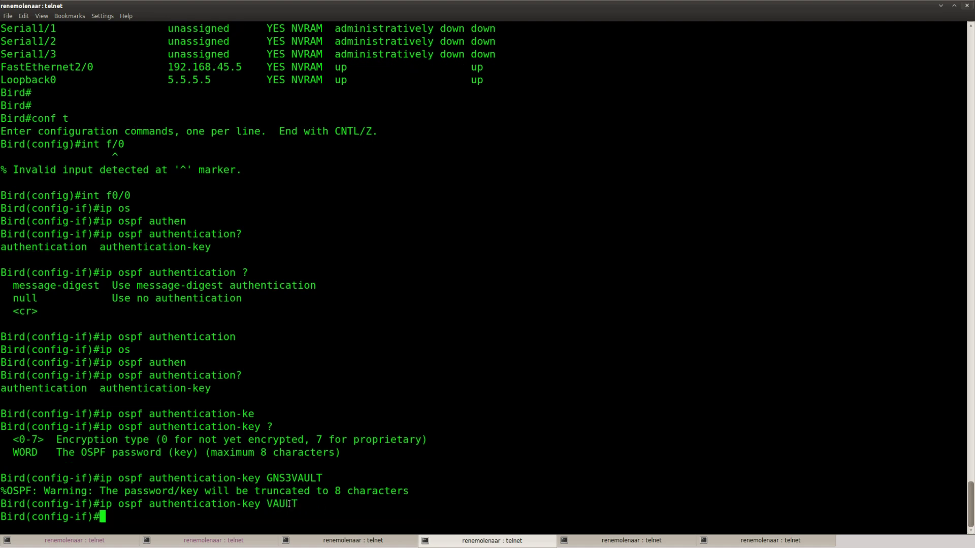
{"action": "left_click_drag", "start_coordinate": [297, 504], "coordinate": [101, 504]}
- Copy Bird's authentication-key command and bring up Dent's terminal
{"action": "right_click", "coordinate": [108, 504]}
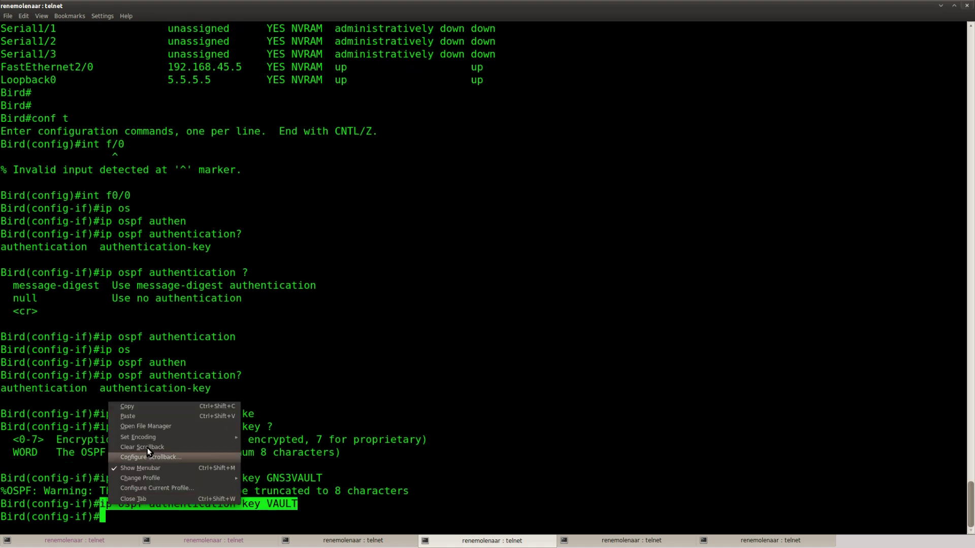
{"action": "left_click", "coordinate": [135, 407]}
{"action": "left_click", "coordinate": [606, 542]}
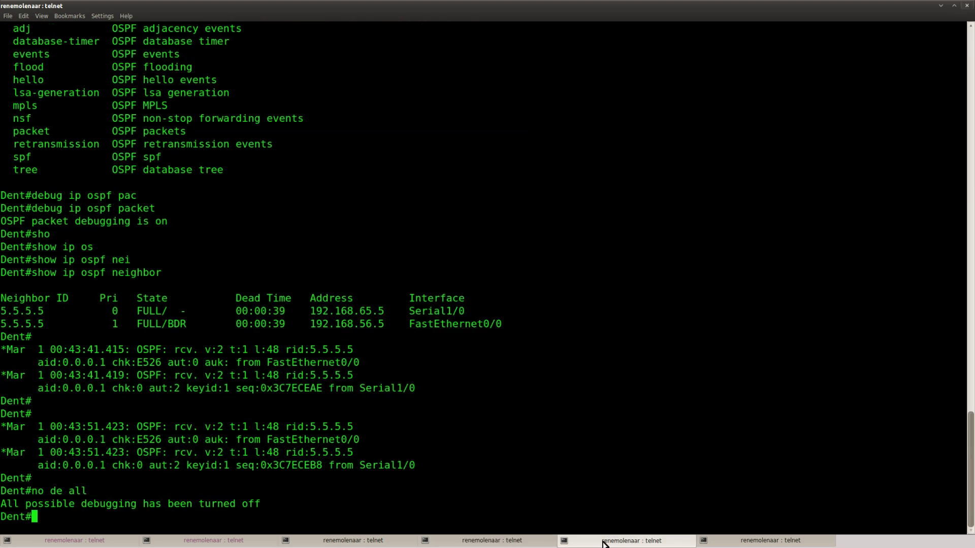
{"action": "left_click", "coordinate": [742, 541]}
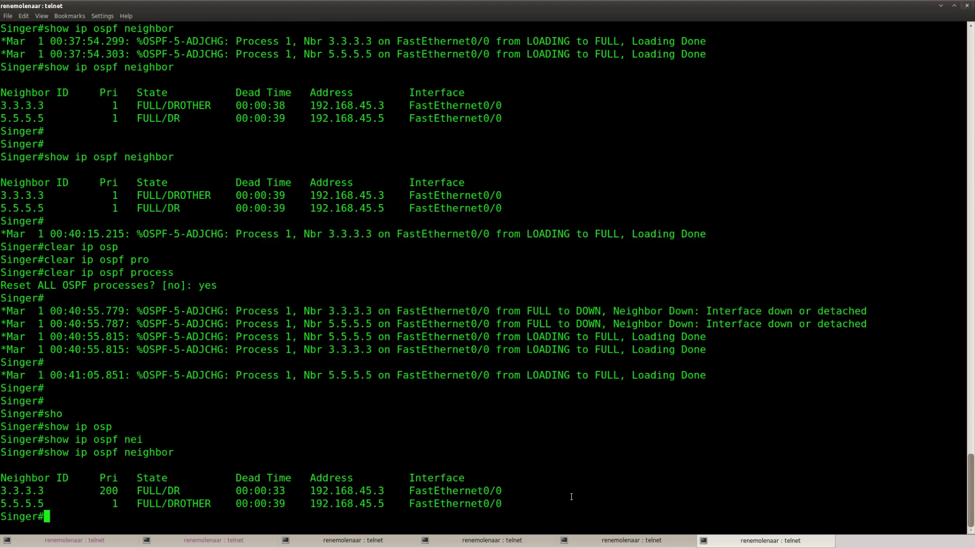
{"action": "left_click", "coordinate": [495, 542]}
{"action": "left_click", "coordinate": [358, 541]}
{"action": "left_click", "coordinate": [230, 543]}
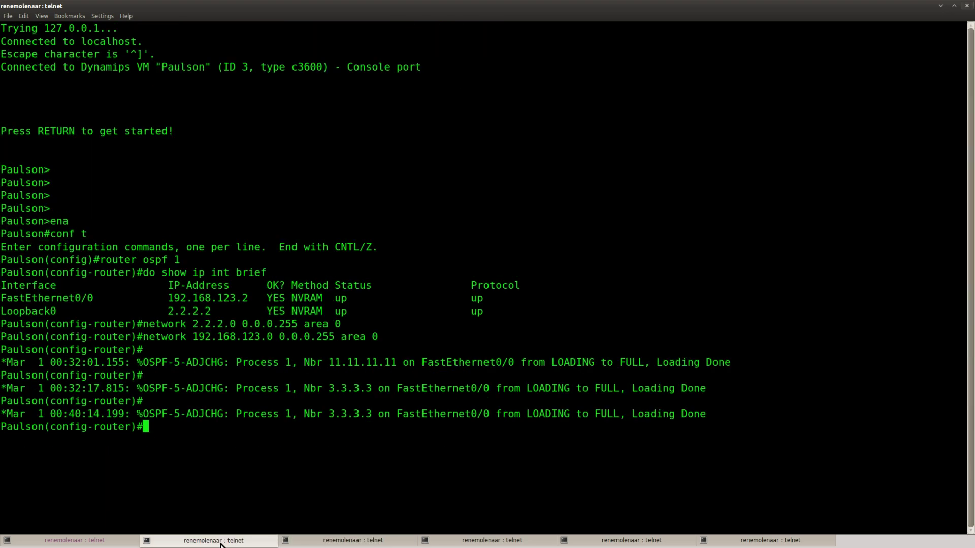
{"action": "left_click", "coordinate": [87, 541]}
{"action": "left_click", "coordinate": [637, 544]}
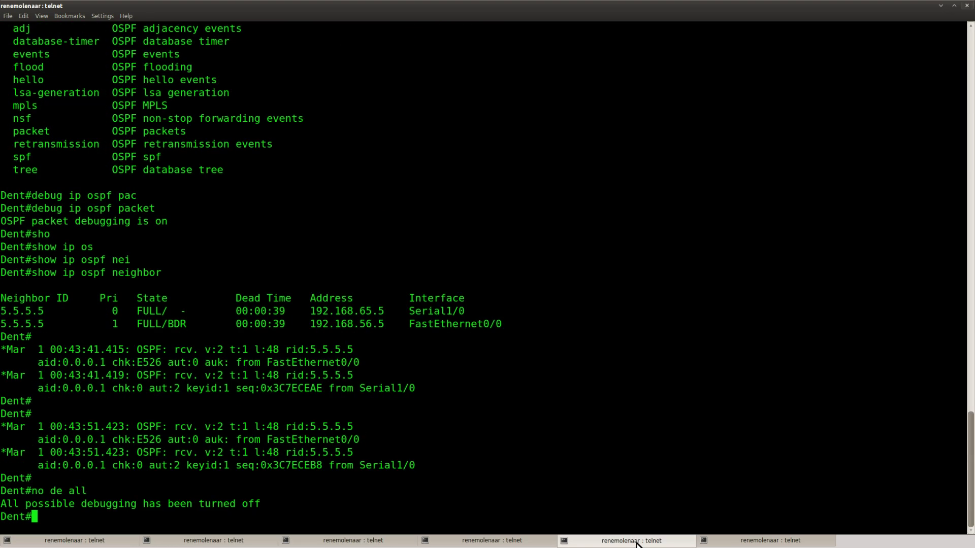
- Enter configuration mode on Dent, check its interfaces, and select FastEthernet0/0
{"action": "key", "text": "Return"}
{"action": "key", "text": "Return"}
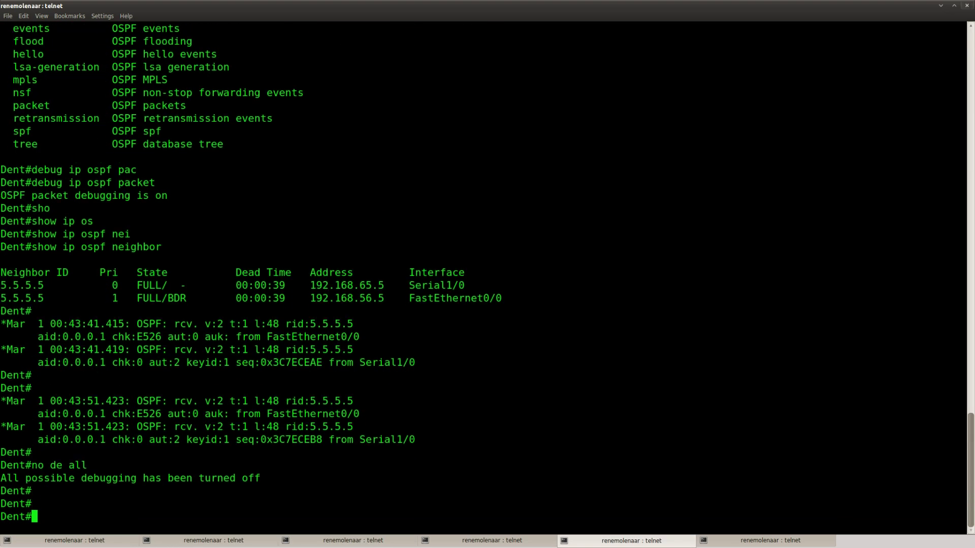
{"action": "type", "text": "conf t"}
{"action": "key", "text": "Return"}
{"action": "type", "text": "do show ip int brief"}
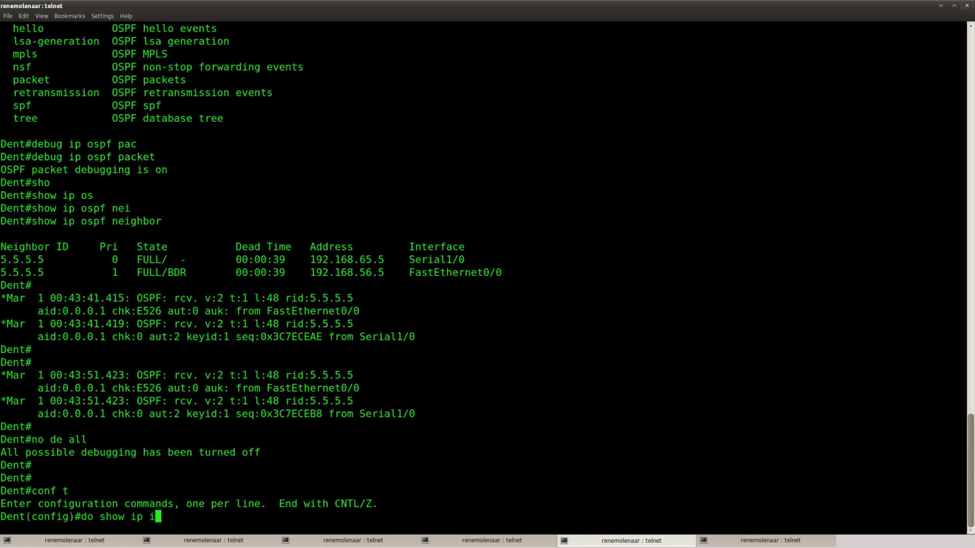
{"action": "key", "text": "Return"}
{"action": "type", "text": "int f0/0"}
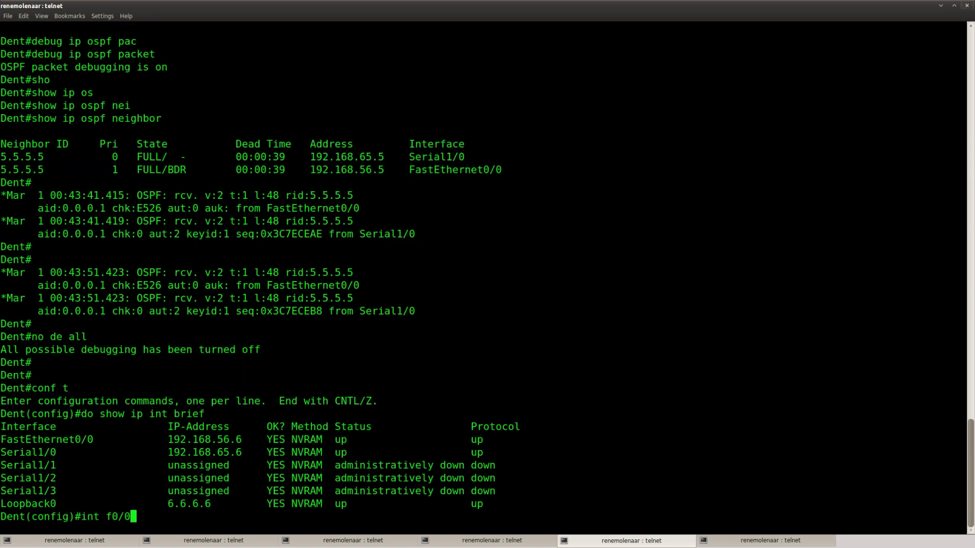
{"action": "key", "text": "Return"}
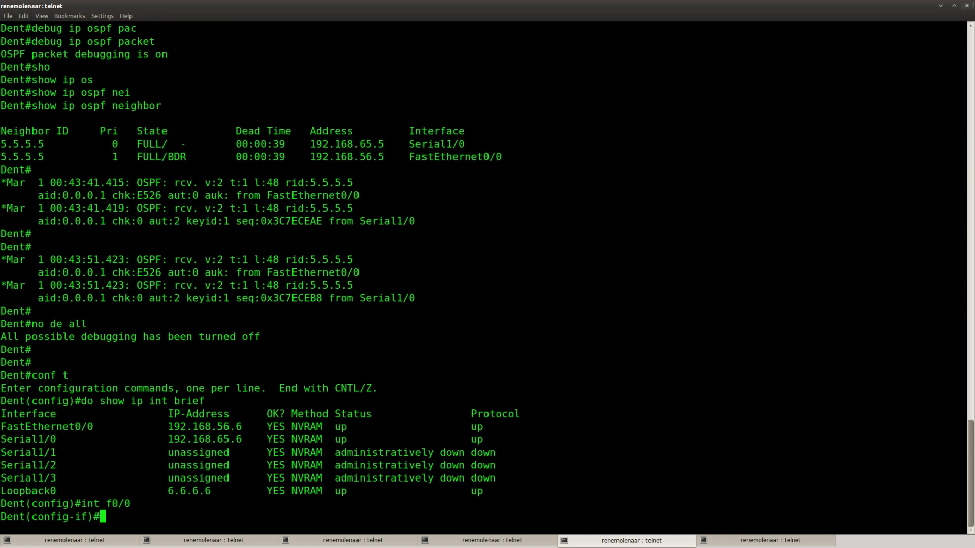
- Apply the matching authentication key and enable plaintext OSPF authentication on Dent's FastEthernet0/0
{"action": "type", "text": "ip ospf authentication-key VAULT"}
{"action": "key", "text": "Return"}
{"action": "type", "text": "ip os"}
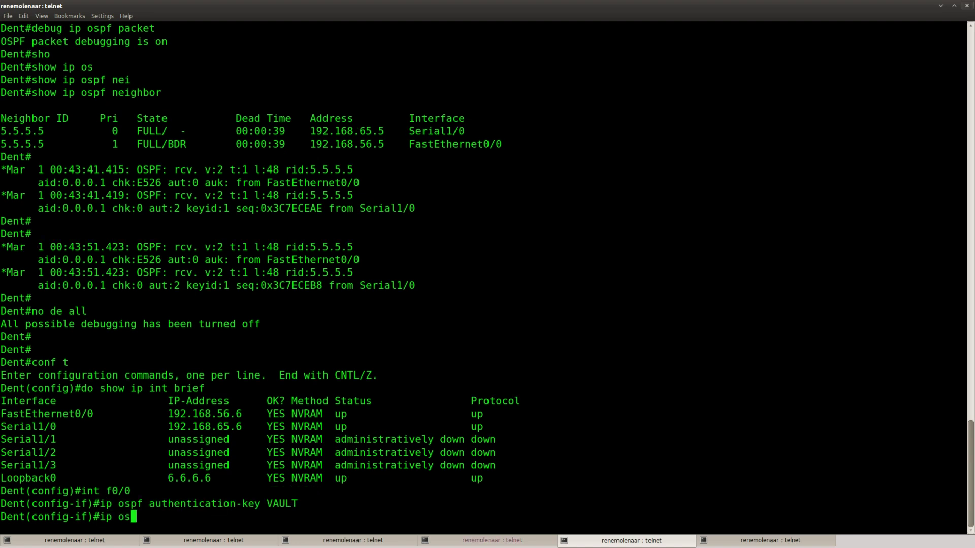
{"action": "key", "text": "Tab"}
{"action": "type", "text": "authen"}
{"action": "key", "text": "Tab"}
{"action": "type", "text": "tication ?"}
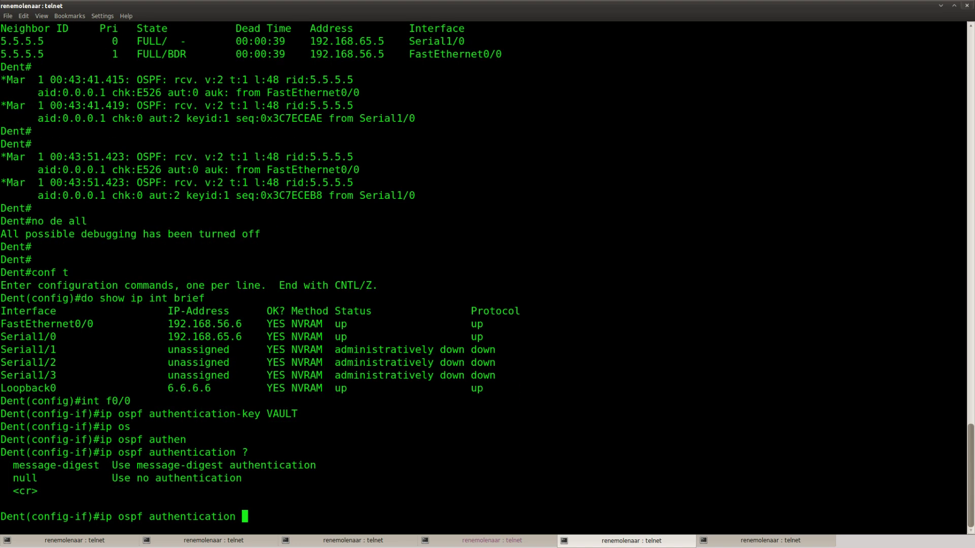
{"action": "key", "text": "Return"}
{"action": "key", "text": "ctrl+z"}
- Highlight the log messages showing neighbor 5.5.5.5 going down and returning to FULL
{"action": "type", "text": "de"}
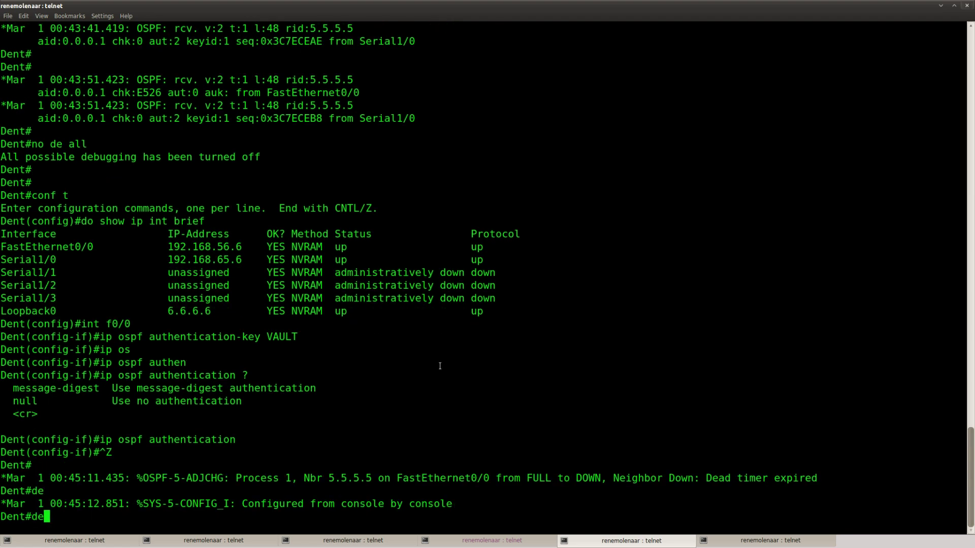
{"action": "left_click_drag", "start_coordinate": [820, 478], "coordinate": [136, 478]}
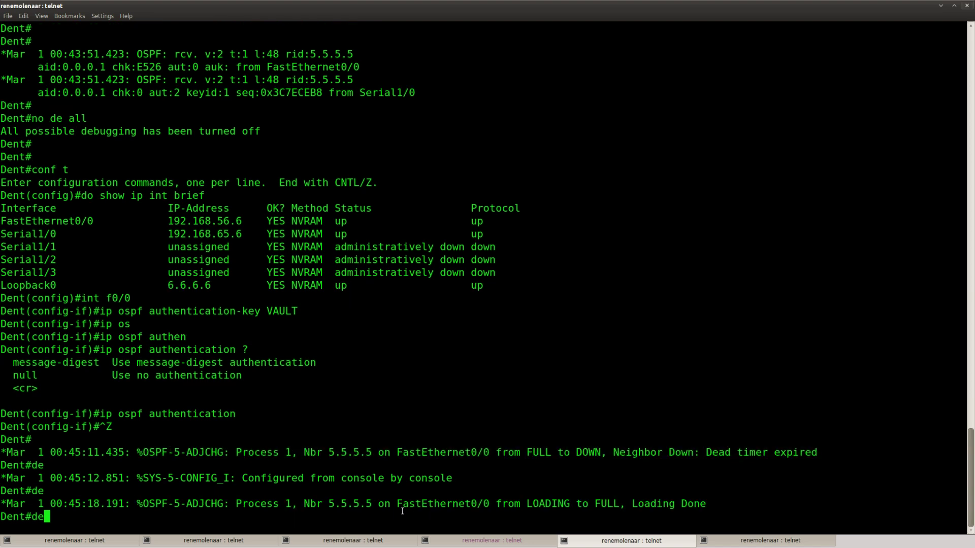
{"action": "key", "text": "BackSpace"}
{"action": "key", "text": "BackSpace"}
{"action": "left_click_drag", "start_coordinate": [717, 504], "coordinate": [9, 506]}
{"action": "left_click", "coordinate": [203, 520]}
- Highlight the area 0 goal of 4-second hellos and a 17-second dead timer
{"action": "key", "text": "alt+Tab"}
{"action": "left_click", "coordinate": [251, 452]}
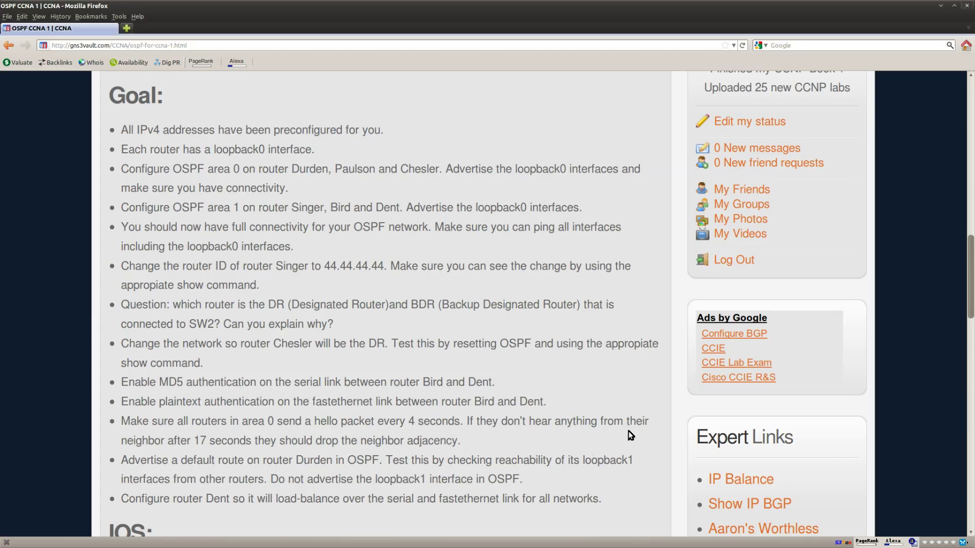
{"action": "left_click_drag", "start_coordinate": [123, 421], "coordinate": [498, 441]}
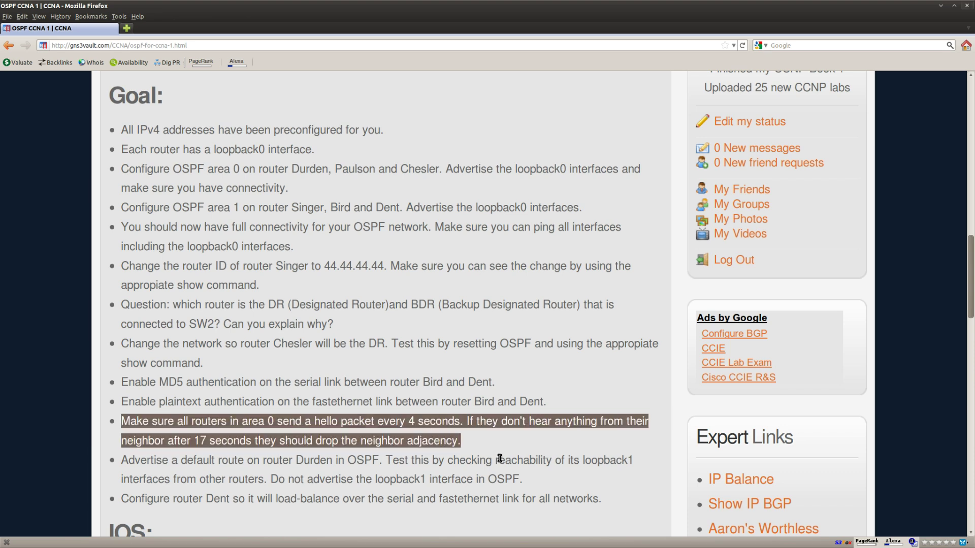
{"action": "left_click", "coordinate": [440, 426]}
{"action": "left_click_drag", "start_coordinate": [406, 421], "coordinate": [460, 422]}
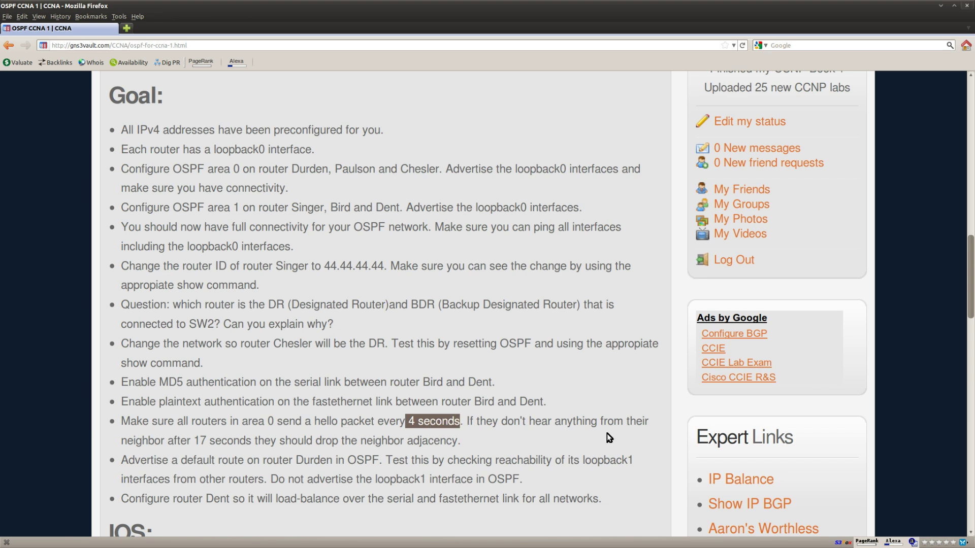
{"action": "left_click", "coordinate": [196, 442]}
{"action": "left_click_drag", "start_coordinate": [191, 441], "coordinate": [264, 441]}
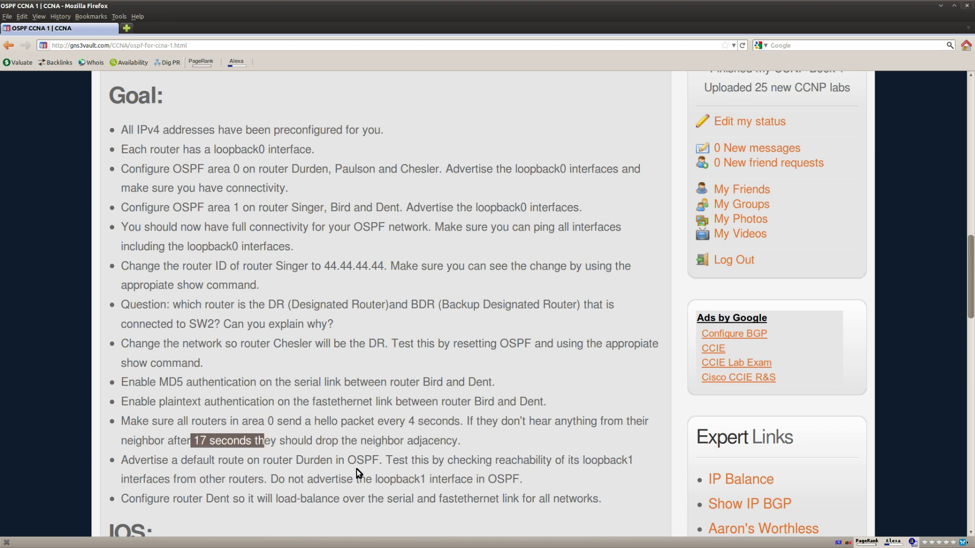
{"action": "left_click", "coordinate": [475, 444]}
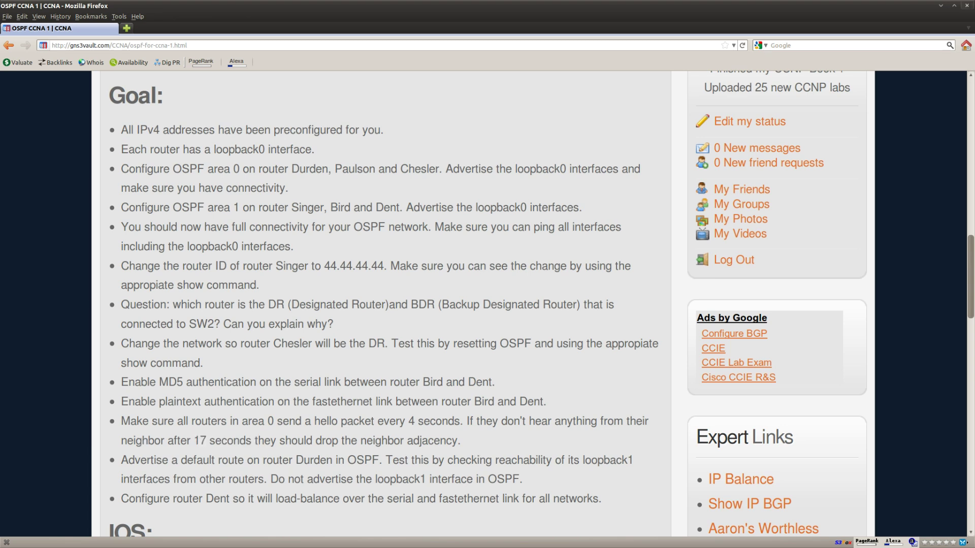
- Set Durden's FastEthernet0/0 OSPF hello interval to 4 seconds
{"action": "key", "text": "alt+Tab"}
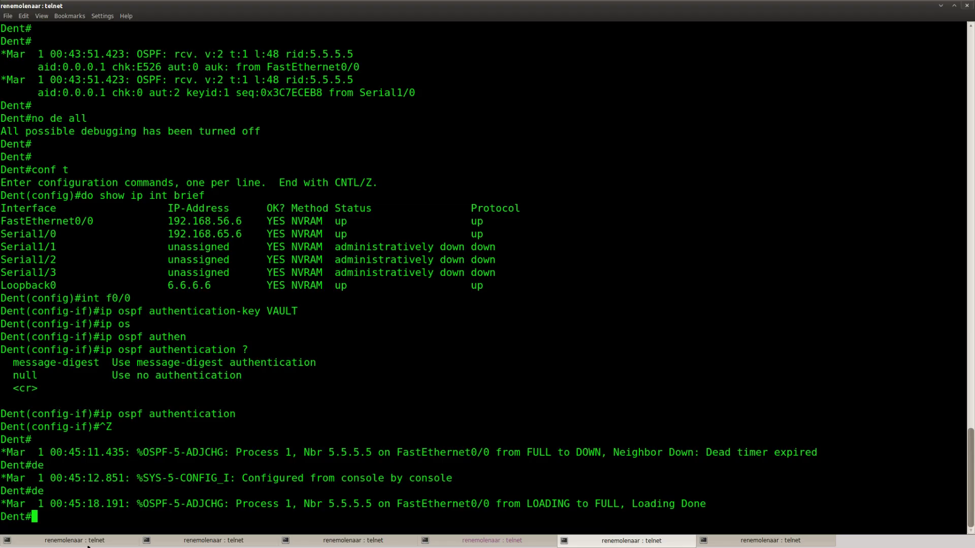
{"action": "key", "text": "alt+Tab"}
{"action": "key", "text": "Return"}
{"action": "key", "text": "Return"}
{"action": "type", "text": "int f0/0"}
{"action": "key", "text": "Return"}
{"action": "type", "text": "ip os"}
{"action": "key", "text": "Tab"}
{"action": "type", "text": "hel"}
{"action": "key", "text": "Tab"}
{"action": "type", "text": "?"}
{"action": "type", "text": "4"}
{"action": "key", "text": "Return"}
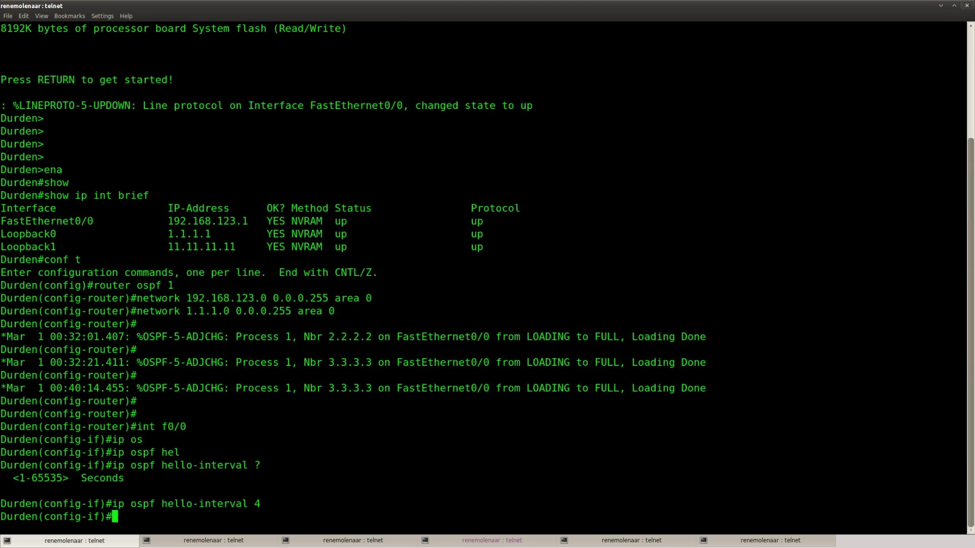
- Set Durden's FastEthernet0/0 OSPF dead interval to 17 seconds
{"action": "key", "text": "Up"}
{"action": "type", "text": "?"}
{"action": "key", "text": "BackSpace"}
{"action": "key", "text": "BackSpace"}
{"action": "key", "text": "BackSpace"}
{"action": "key", "text": "BackSpace"}
{"action": "key", "text": "BackSpace"}
{"action": "key", "text": "BackSpace"}
{"action": "key", "text": "BackSpace"}
{"action": "key", "text": "BackSpace"}
{"action": "key", "text": "BackSpace"}
{"action": "key", "text": "BackSpace"}
{"action": "key", "text": "BackSpace"}
{"action": "key", "text": "BackSpace"}
{"action": "key", "text": "BackSpace"}
{"action": "key", "text": "BackSpace"}
{"action": "key", "text": "BackSpace"}
{"action": "key", "text": "BackSpace"}
{"action": "key", "text": "BackSpace"}
{"action": "type", "text": "dead"}
{"action": "key", "text": "Tab"}
{"action": "type", "text": "?"}
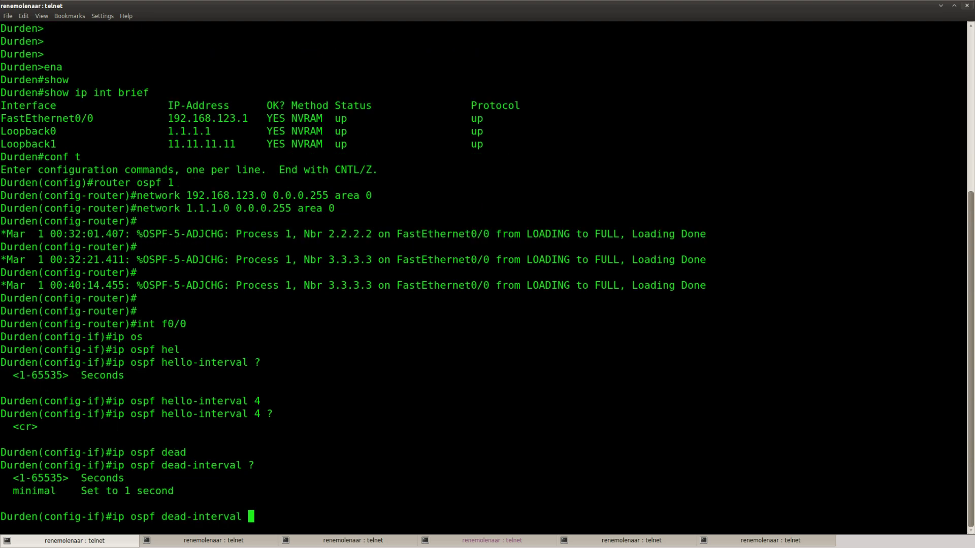
{"action": "type", "text": "17"}
{"action": "key", "text": "Return"}
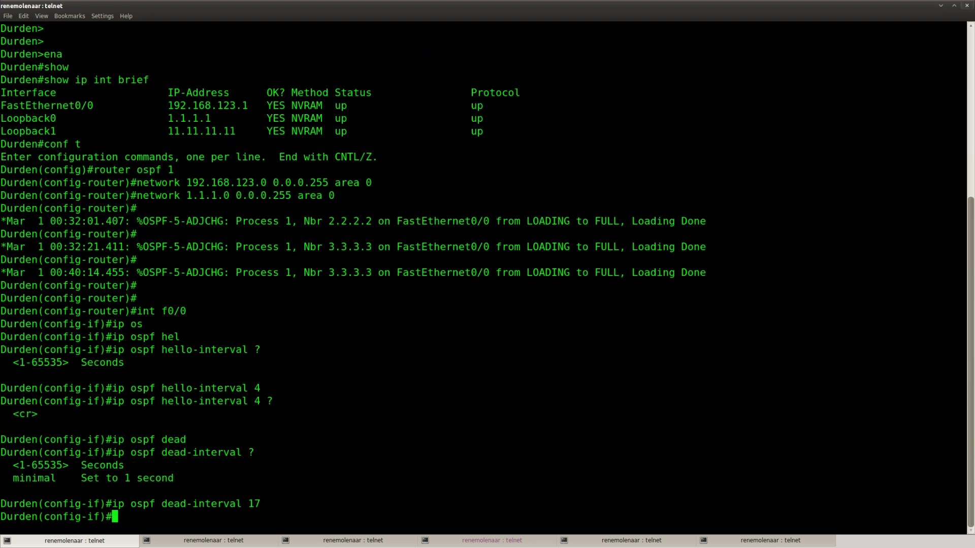
- Copy the hello and dead interval lines from Durden's running configuration
{"action": "type", "text": "do show run"}
{"action": "key", "text": "Return"}
{"action": "key", "text": "space"}
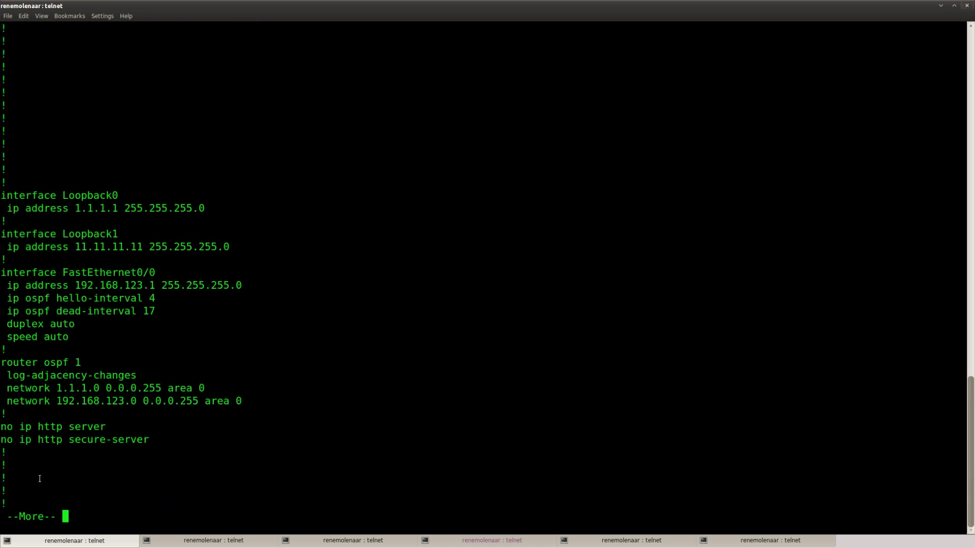
{"action": "left_click_drag", "start_coordinate": [155, 312], "coordinate": [2, 300]}
{"action": "right_click", "coordinate": [140, 307]}
{"action": "left_click", "coordinate": [164, 312]}
{"action": "left_click", "coordinate": [173, 424]}
{"action": "key", "text": "q"}
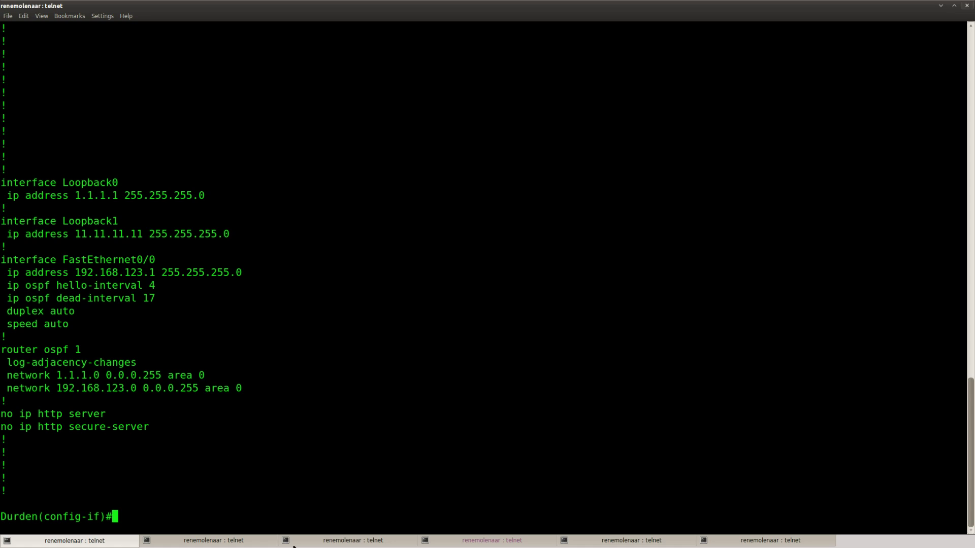
- Paste the hello-interval 4 and dead-interval 17 lines under Paulson's FastEthernet0/0
{"action": "left_click", "coordinate": [255, 543]}
{"action": "key", "text": "Return"}
{"action": "key", "text": "Return"}
{"action": "type", "text": "in"}
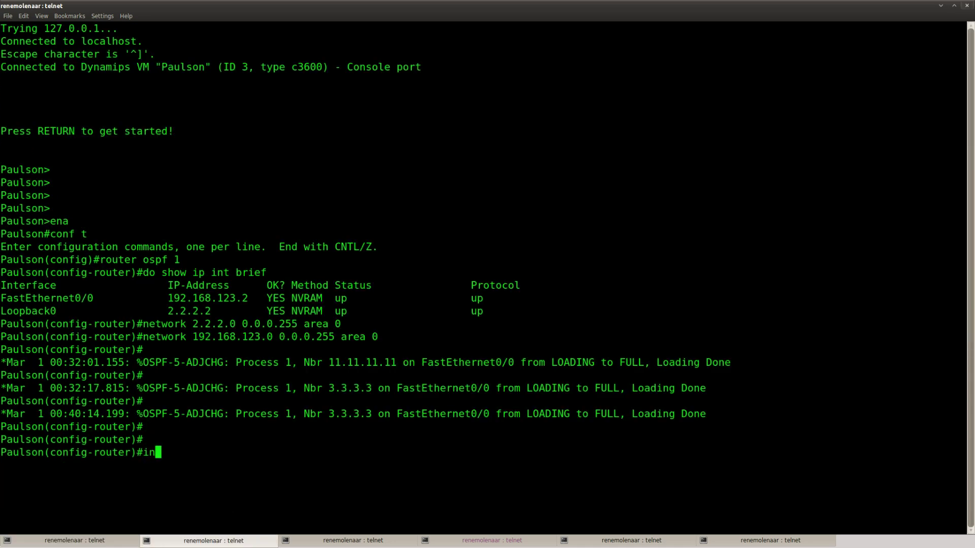
{"action": "type", "text": "t f0/0"}
{"action": "key", "text": "Return"}
{"action": "key", "text": "ctrl+shift+v"}
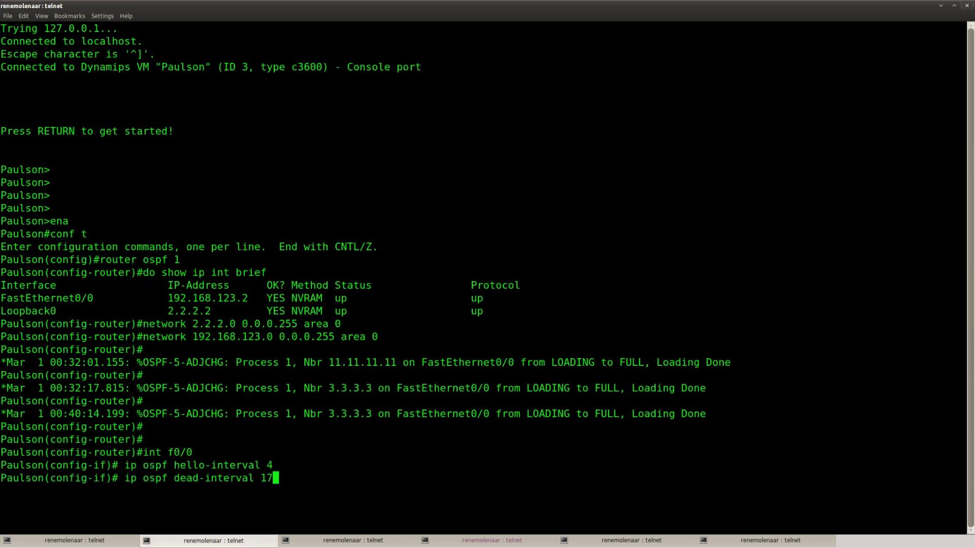
- Apply the same hello-interval 4 and dead-interval 17 lines to Chesler's FastEthernet0/0
{"action": "key", "text": "Return"}
{"action": "left_click", "coordinate": [353, 540]}
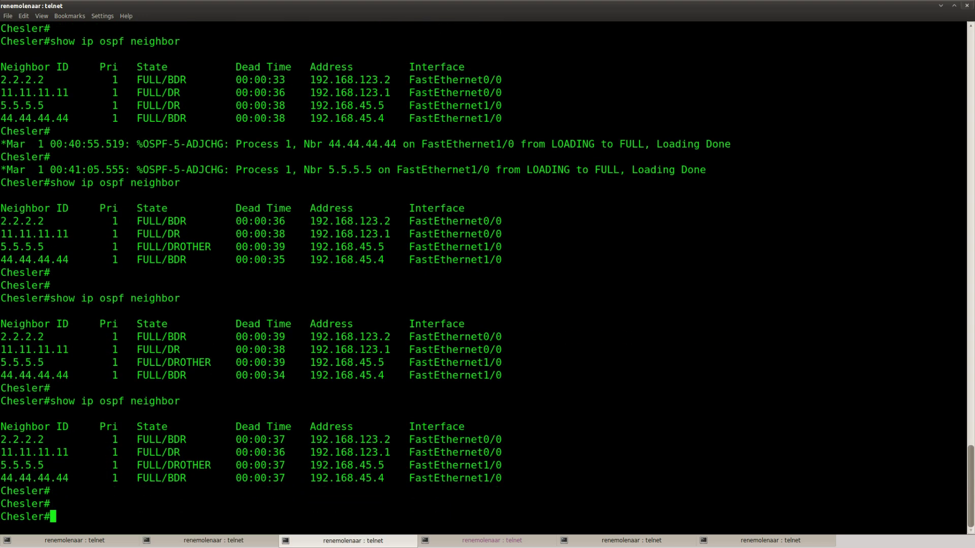
{"action": "type", "text": "conf t"}
{"action": "key", "text": "Return"}
{"action": "type", "text": "int f0/0"}
{"action": "key", "text": "Return"}
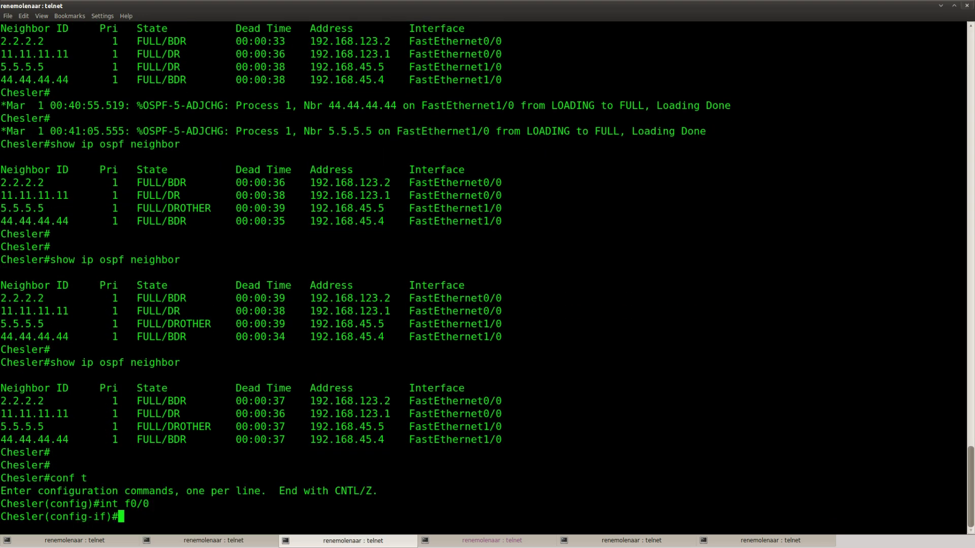
{"action": "key", "text": "Return"}
{"action": "key", "text": "ctrl+shift+v"}
{"action": "key", "text": "Return"}
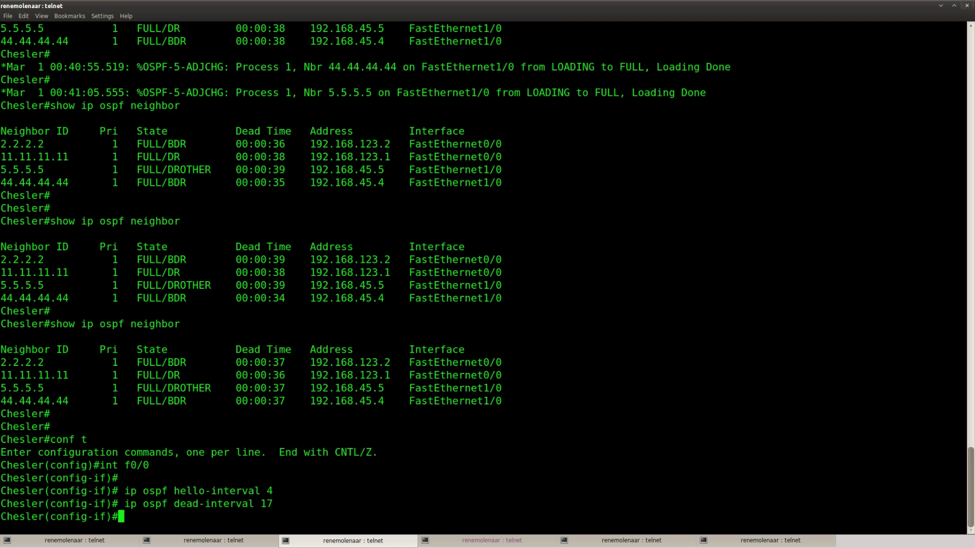
{"action": "key", "text": "alt+Tab"}
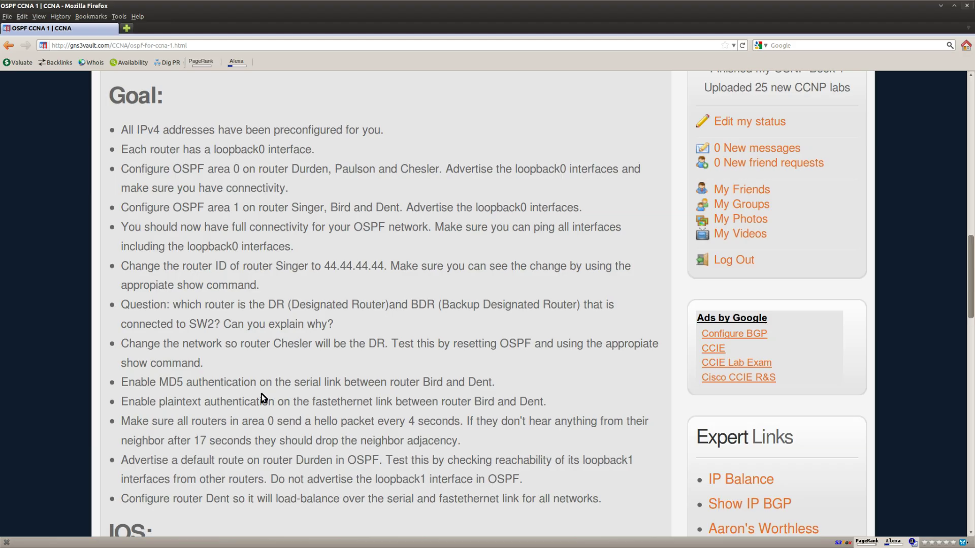
- Read the task: originate a default route on Durden without advertising loopback1
{"action": "scroll", "coordinate": [457, 441], "scroll_direction": "down", "scroll_amount": 1}
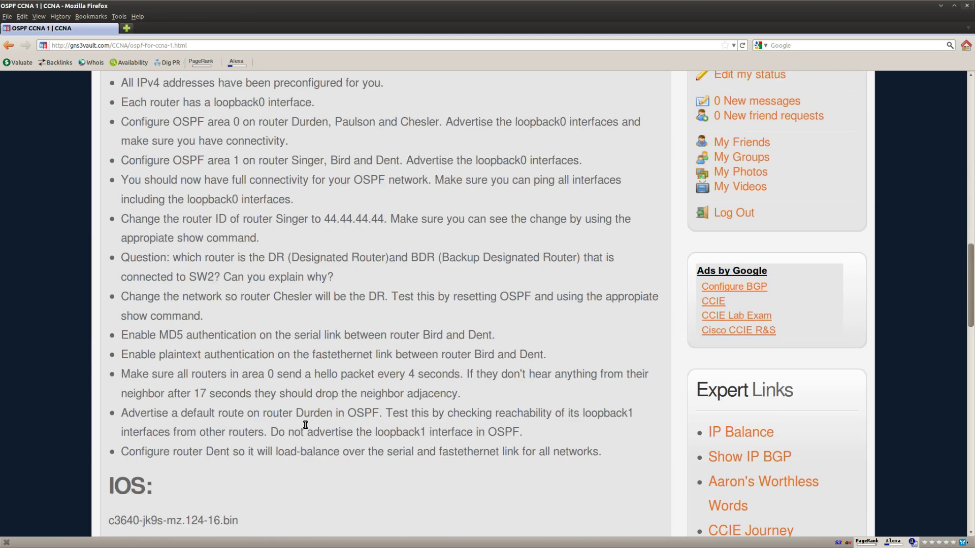
{"action": "left_click_drag", "start_coordinate": [121, 414], "coordinate": [624, 410]}
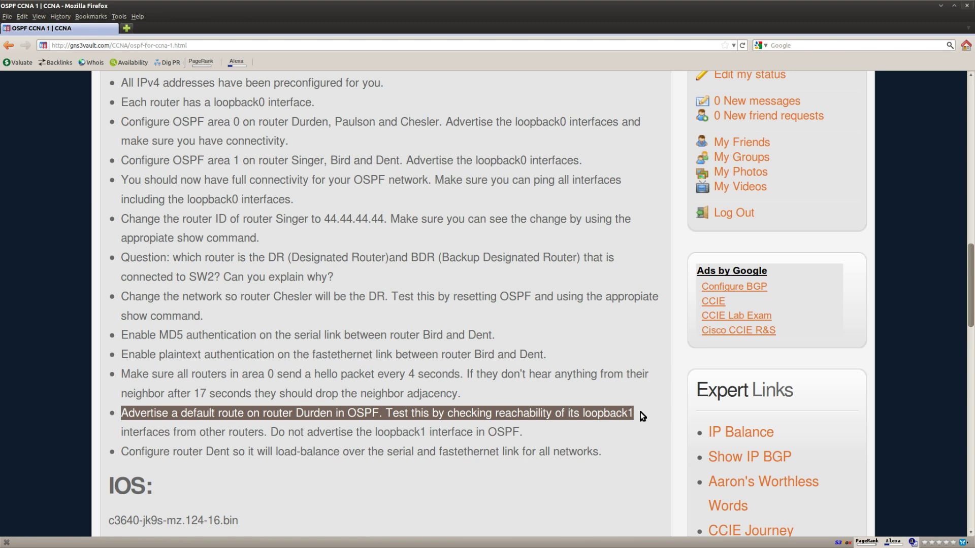
{"action": "left_click", "coordinate": [630, 415]}
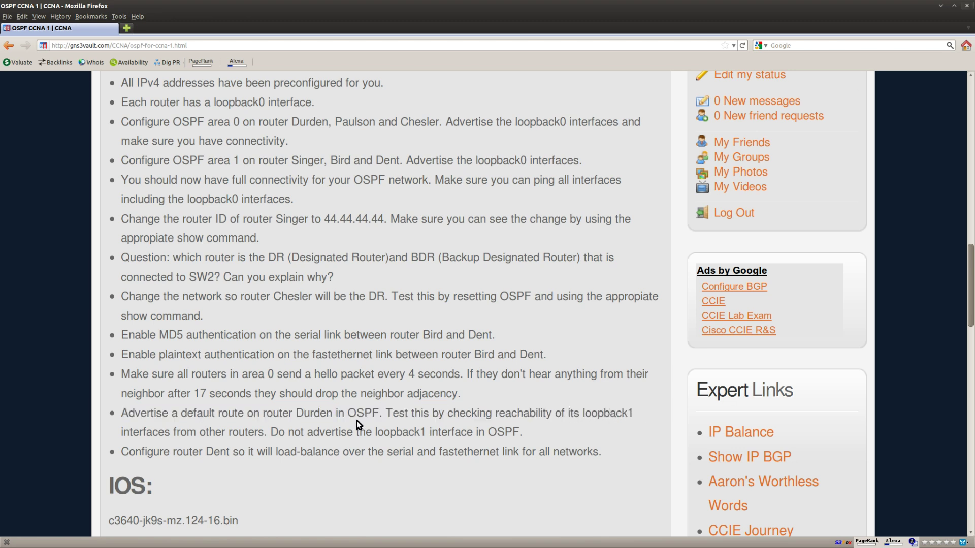
{"action": "left_click_drag", "start_coordinate": [272, 432], "coordinate": [541, 439]}
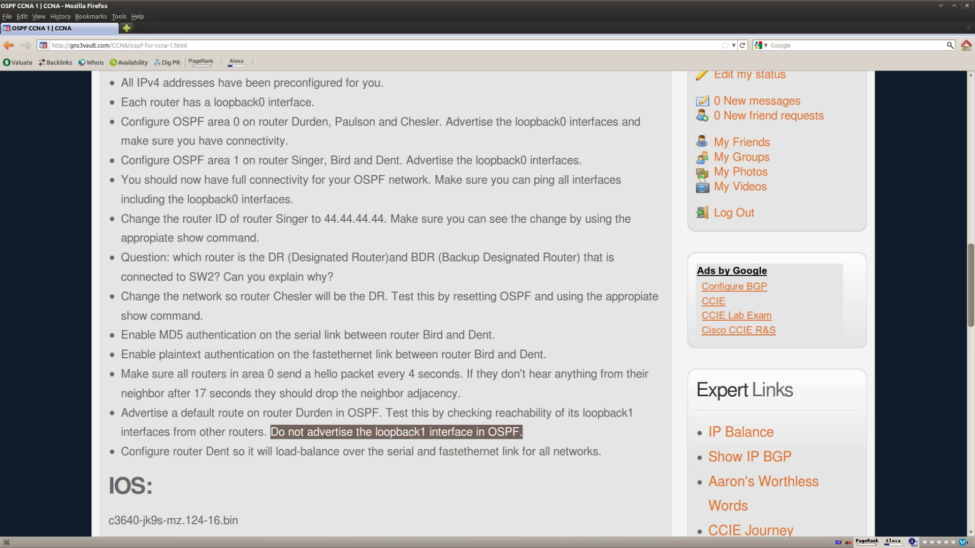
- On Durden, leave interface configuration and enter OSPF process 1 configuration
{"action": "key", "text": "alt+Tab"}
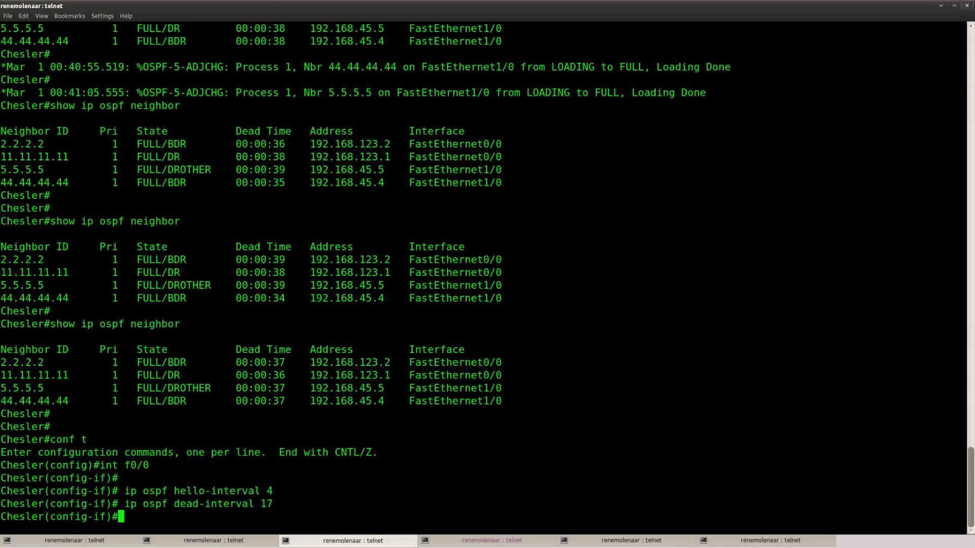
{"action": "left_click", "coordinate": [69, 540]}
{"action": "key", "text": "Return"}
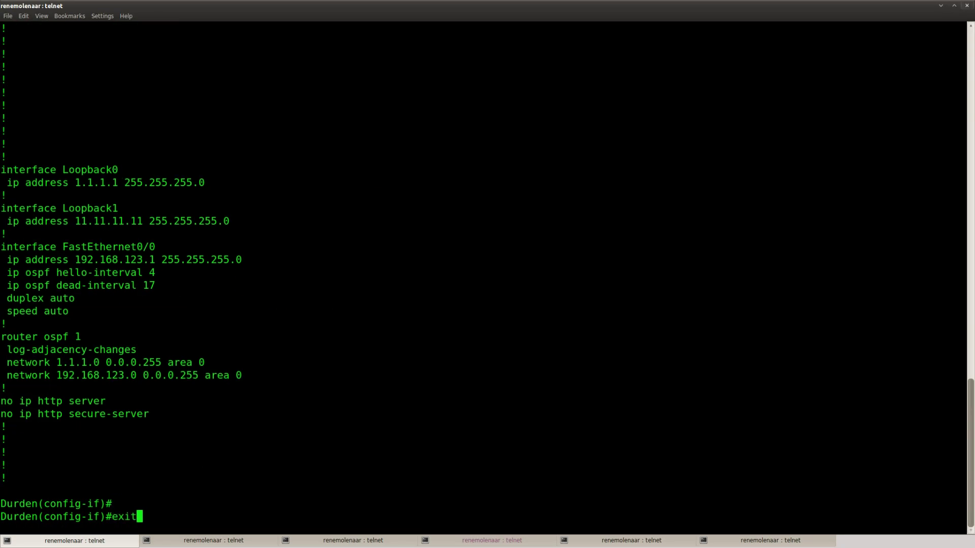
{"action": "type", "text": "exit"}
{"action": "key", "text": "Return"}
{"action": "type", "text": "router ospf 1"}
{"action": "key", "text": "Return"}
- Add default-information originate always, reviewing the always, metric and metric-type options
{"action": "type", "text": "def"}
{"action": "key", "text": "Tab"}
{"action": "type", "text": "ault?-inf"}
{"action": "key", "text": "Tab"}
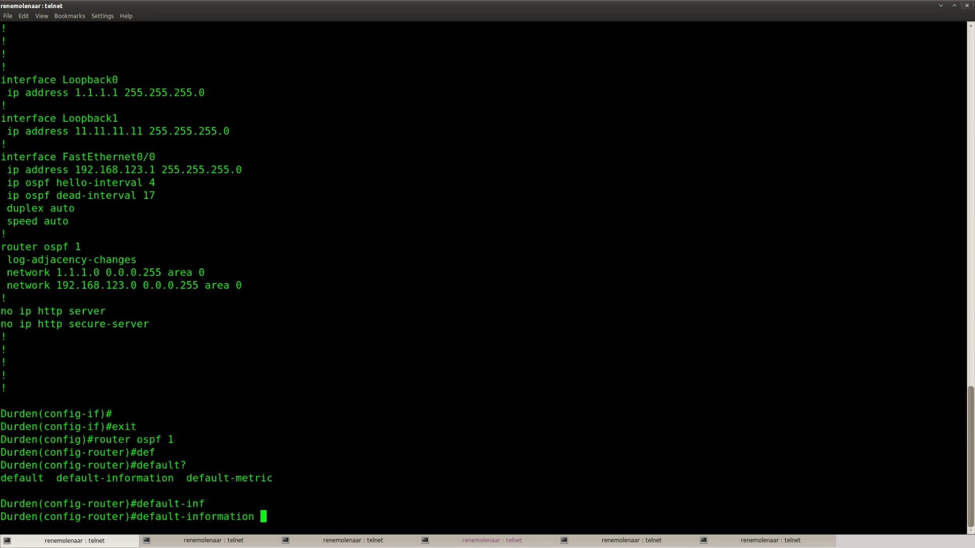
{"action": "type", "text": "?"}
{"action": "type", "text": "or"}
{"action": "key", "text": "Tab"}
{"action": "type", "text": "?"}
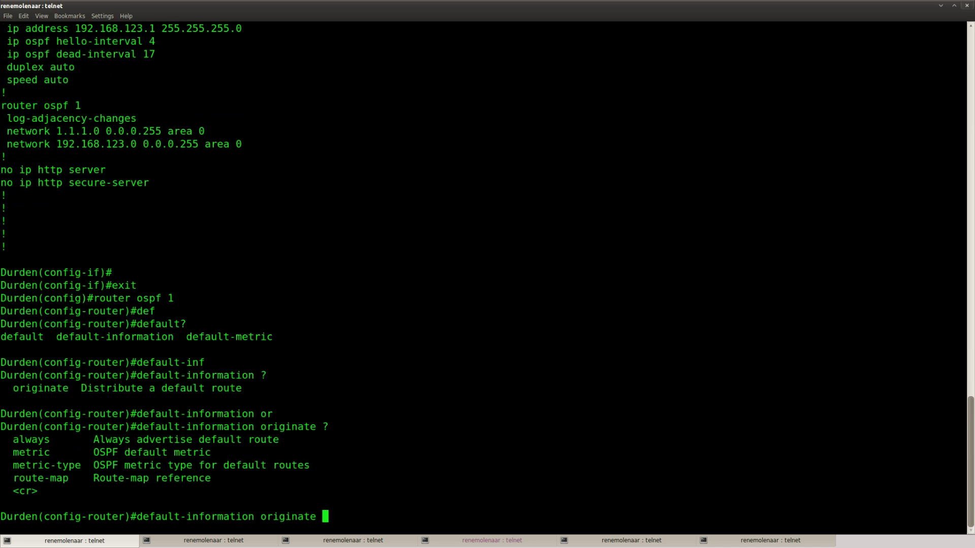
{"action": "type", "text": "alw"}
{"action": "key", "text": "Tab"}
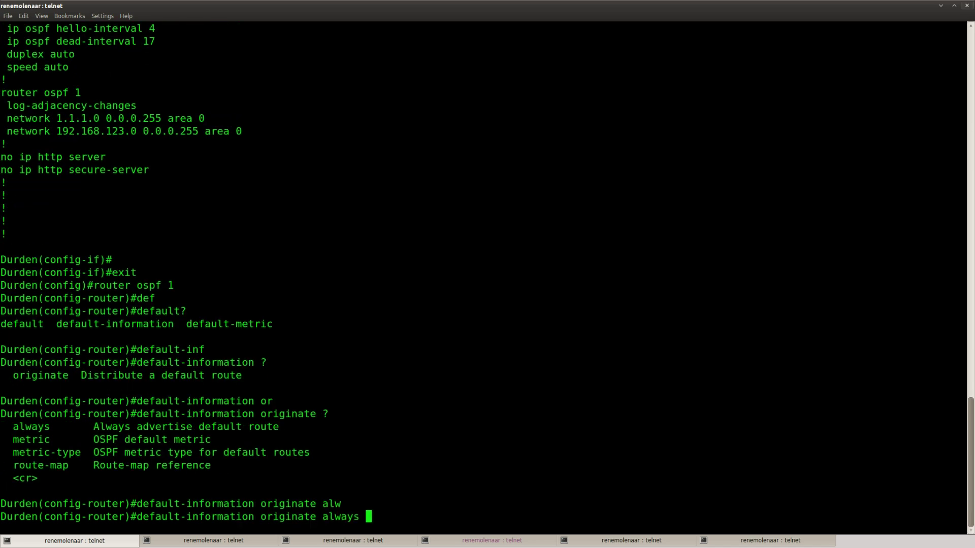
{"action": "left_click_drag", "start_coordinate": [278, 429], "coordinate": [13, 429]}
{"action": "left_click", "coordinate": [379, 485]}
{"action": "type", "text": "?"}
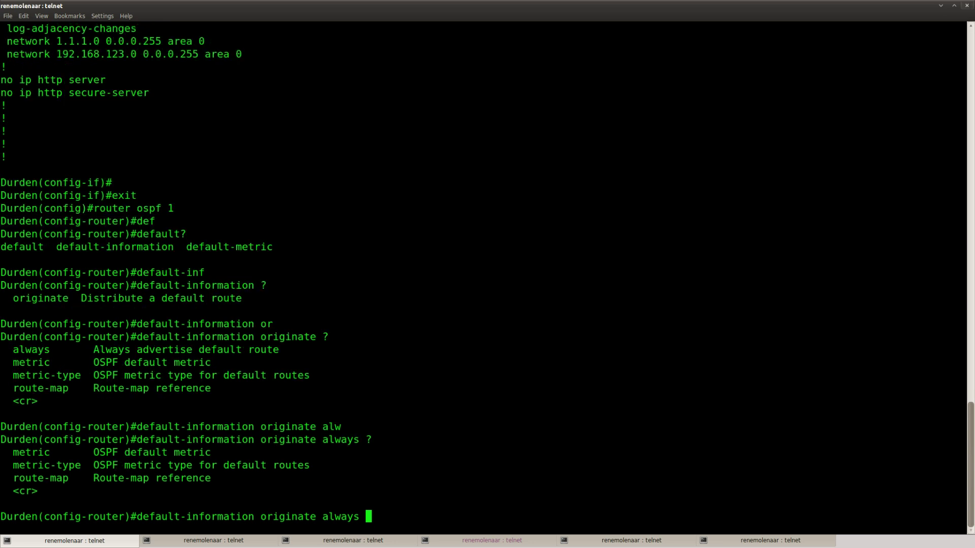
{"action": "key", "text": "Return"}
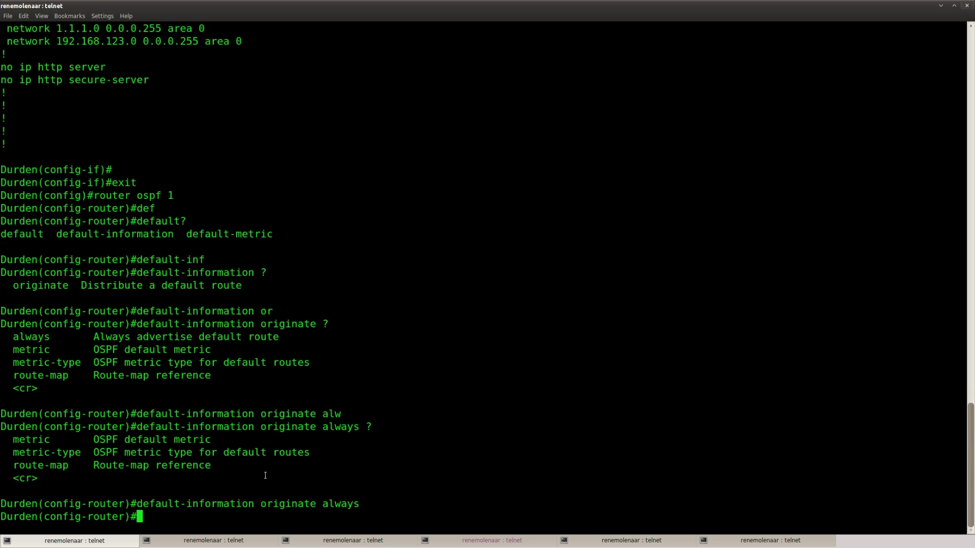
{"action": "left_click_drag", "start_coordinate": [229, 439], "coordinate": [12, 439]}
{"action": "left_click_drag", "start_coordinate": [309, 452], "coordinate": [13, 453]}
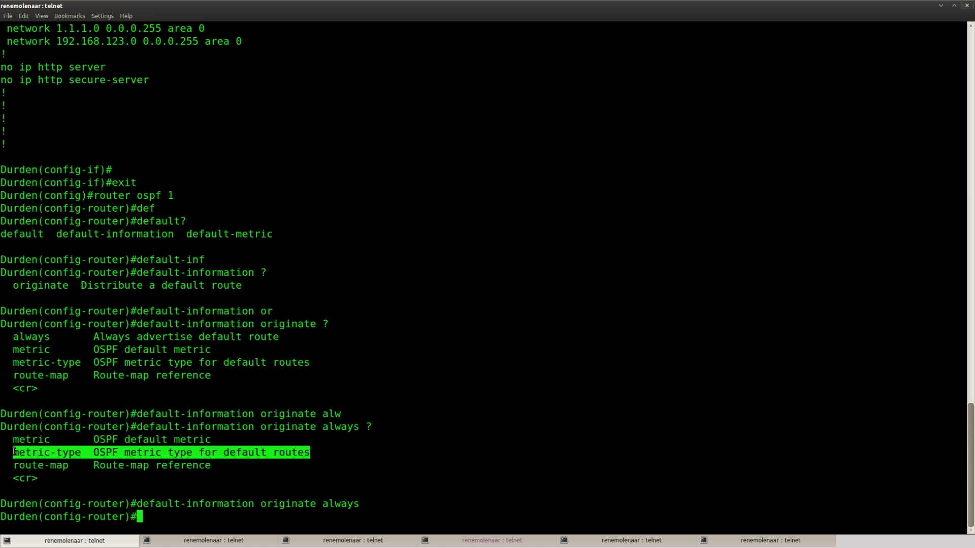
{"action": "left_click", "coordinate": [272, 494]}
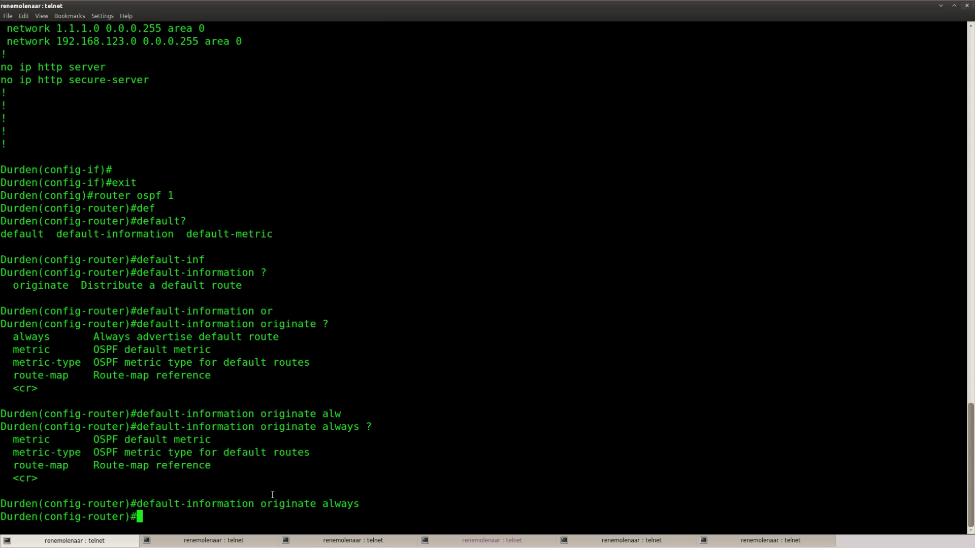
- On Durden, run show ip int brief and copy Loopback1's address 11.11.11.11
{"action": "left_click", "coordinate": [351, 541]}
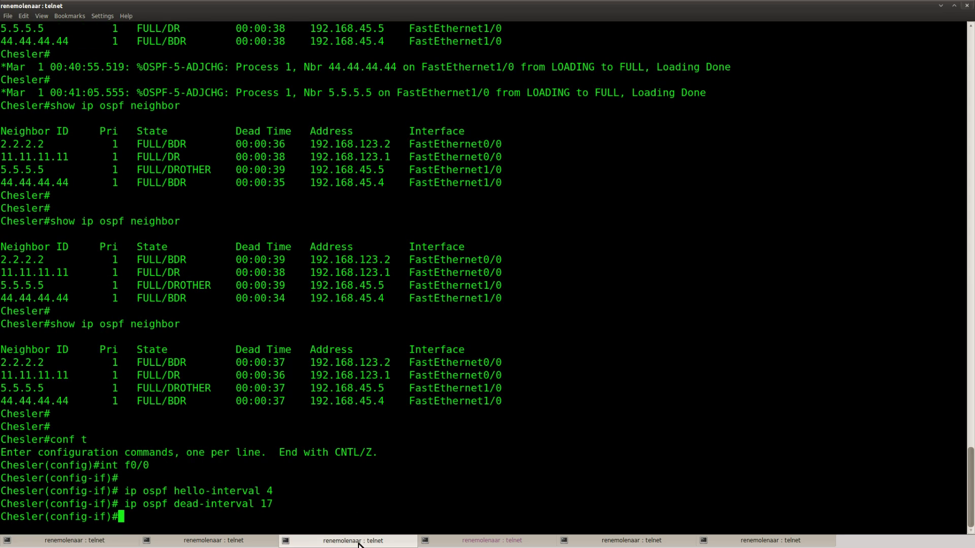
{"action": "left_click", "coordinate": [773, 541]}
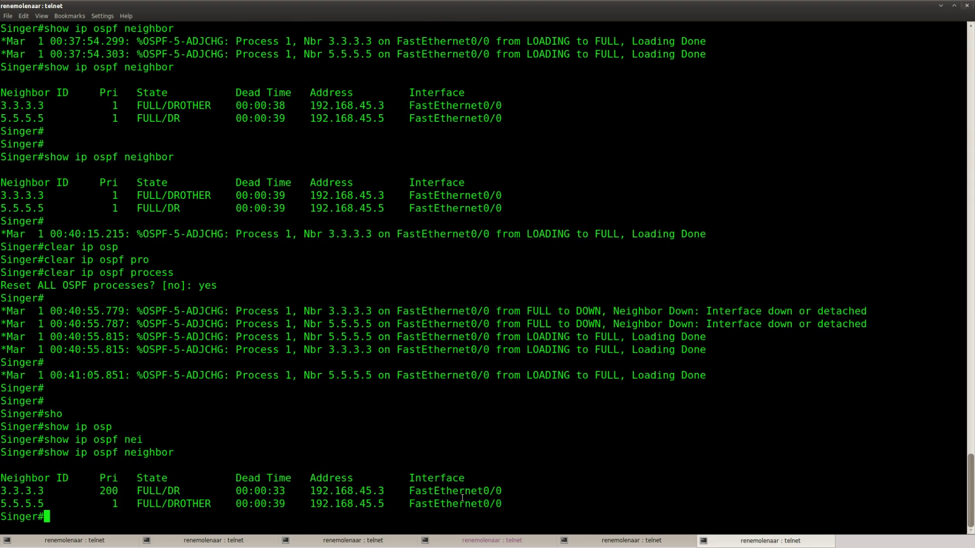
{"action": "left_click", "coordinate": [67, 541]}
{"action": "key", "text": "ctrl+z"}
{"action": "type", "text": "sho"}
{"action": "key", "text": "Tab"}
{"action": "type", "text": "ip int br"}
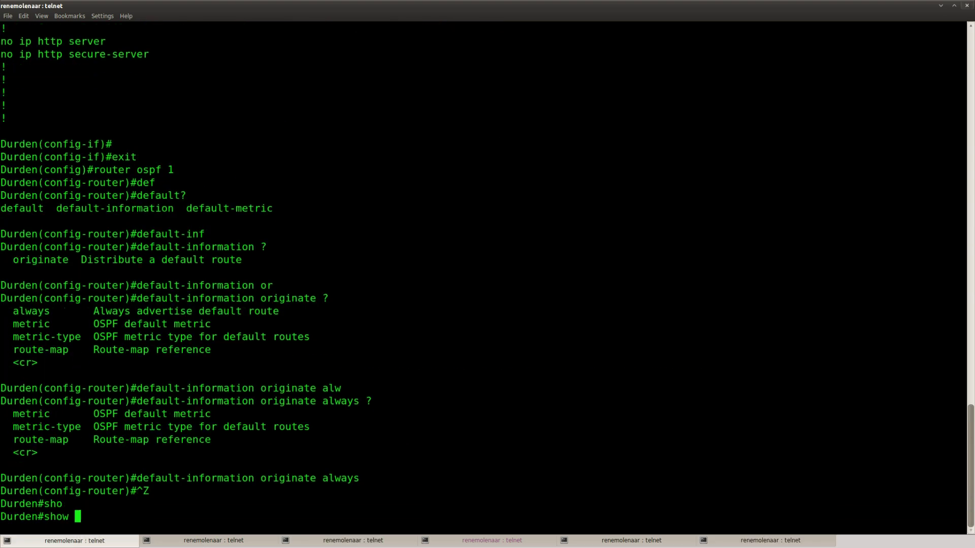
{"action": "key", "text": "Tab"}
{"action": "key", "text": "Return"}
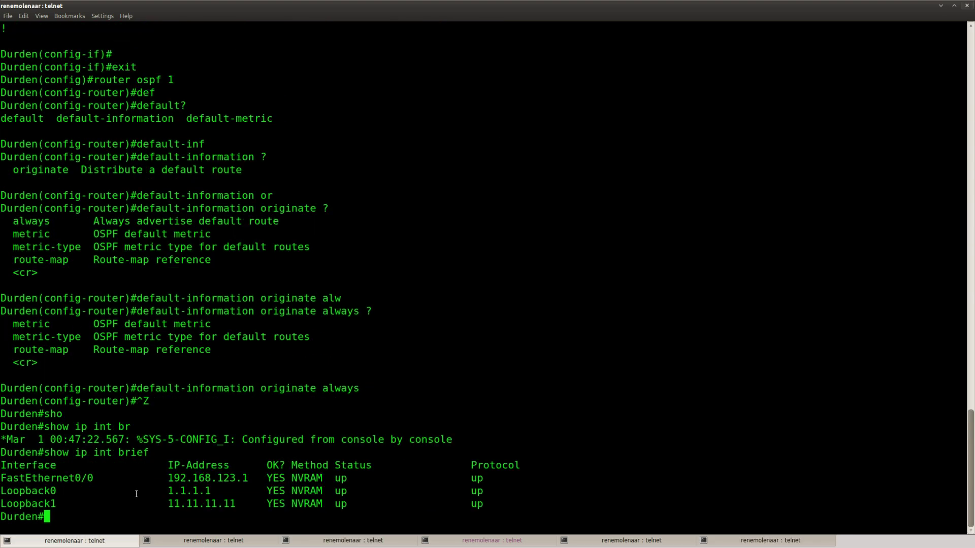
{"action": "double_click", "coordinate": [238, 504]}
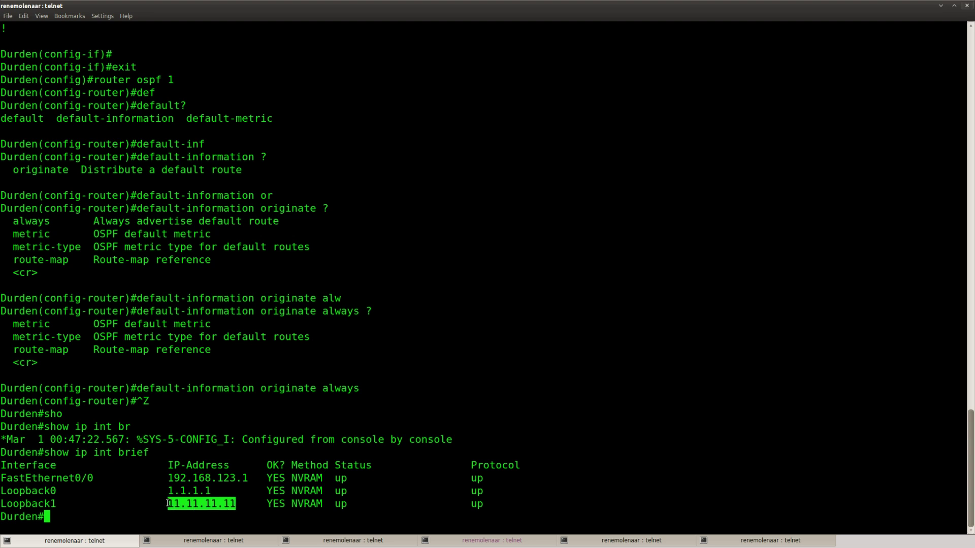
{"action": "right_click", "coordinate": [179, 505]}
{"action": "left_click", "coordinate": [201, 405]}
- Show Singer's routing table and find the O*E2 default route via 192.168.45.3
{"action": "left_click", "coordinate": [770, 540]}
{"action": "key", "text": "Return"}
{"action": "type", "text": "sho"}
{"action": "key", "text": "Tab"}
{"action": "type", "text": "ip rou"}
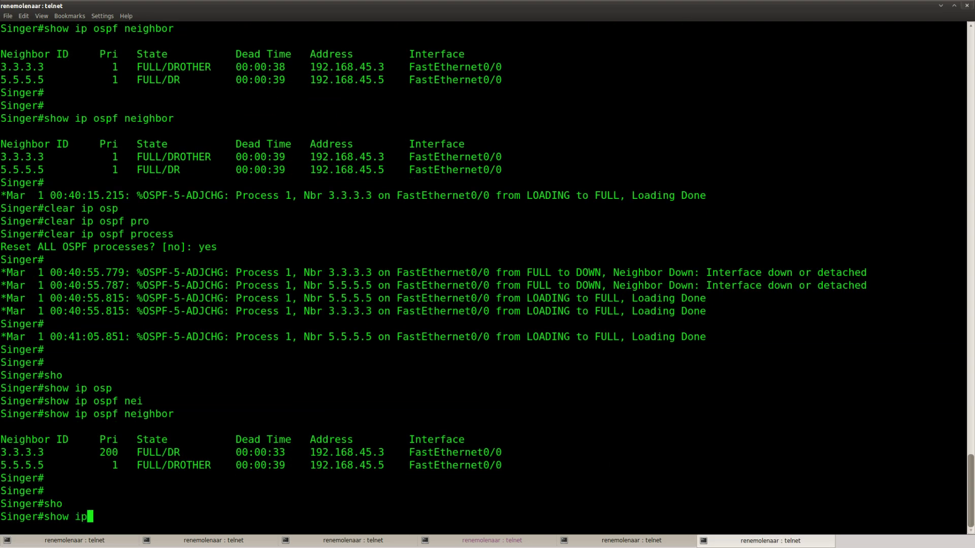
{"action": "key", "text": "Tab"}
{"action": "key", "text": "Return"}
{"action": "key", "text": "space"}
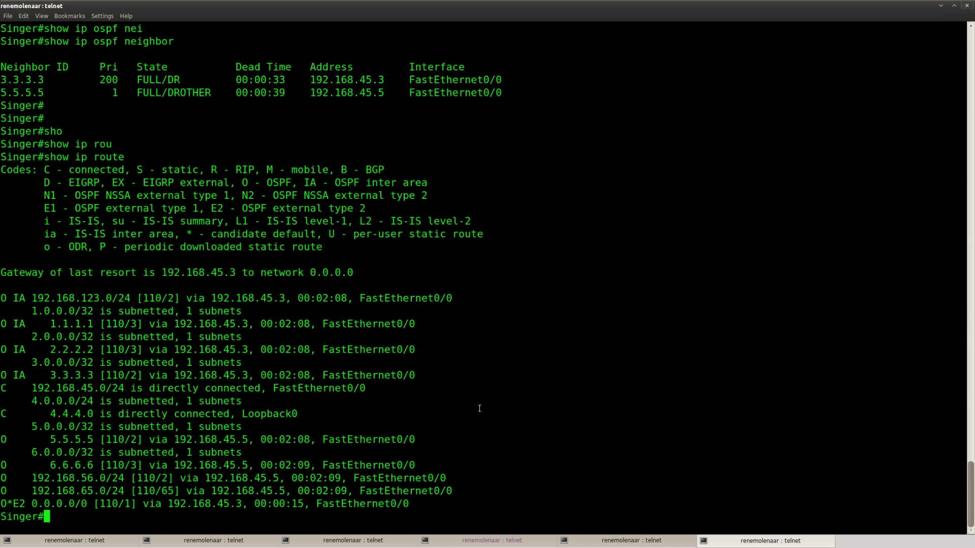
{"action": "left_click_drag", "start_coordinate": [409, 503], "coordinate": [1, 503]}
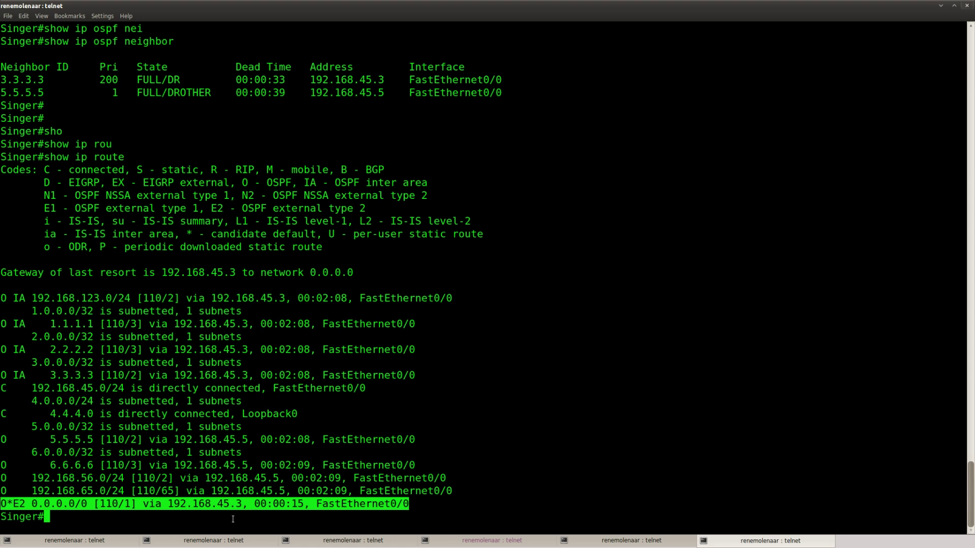
- Ping 11.11.11.11 from Singer, getting 5/5 replies
{"action": "type", "text": "pin"}
{"action": "key", "text": "Tab"}
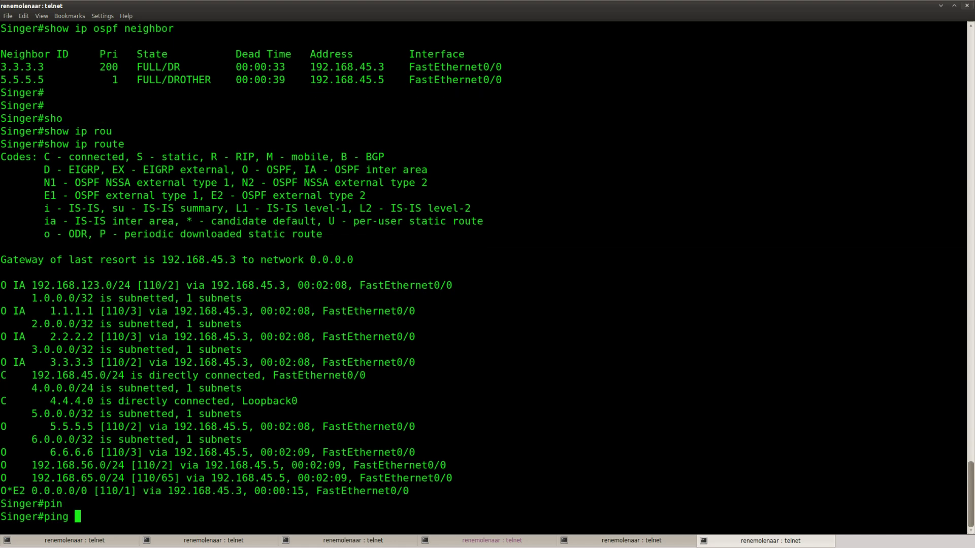
{"action": "type", "text": "11.11.11.11"}
{"action": "key", "text": "Return"}
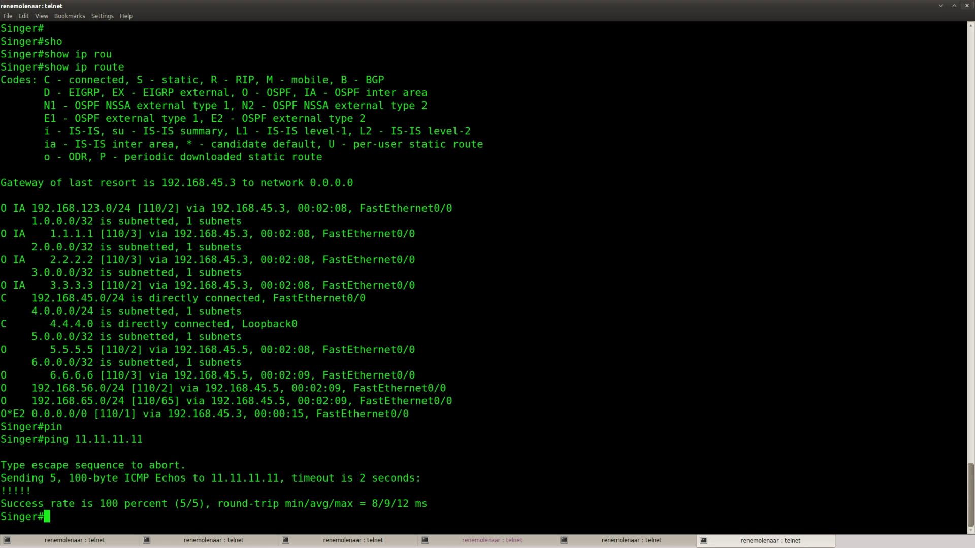
{"action": "key", "text": "alt+Tab"}
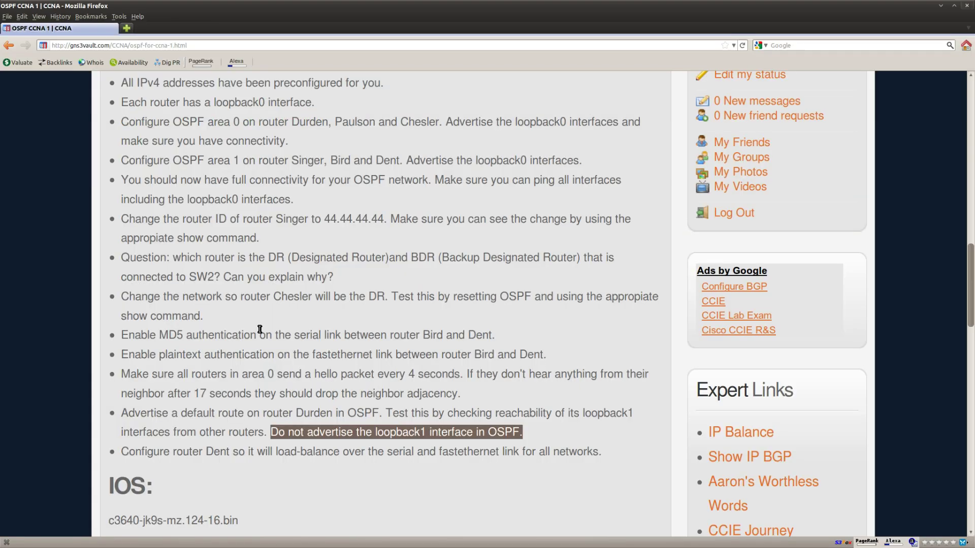
- Read the final task: Dent load-balancing over its serial and FastEthernet links
{"action": "left_click", "coordinate": [499, 458]}
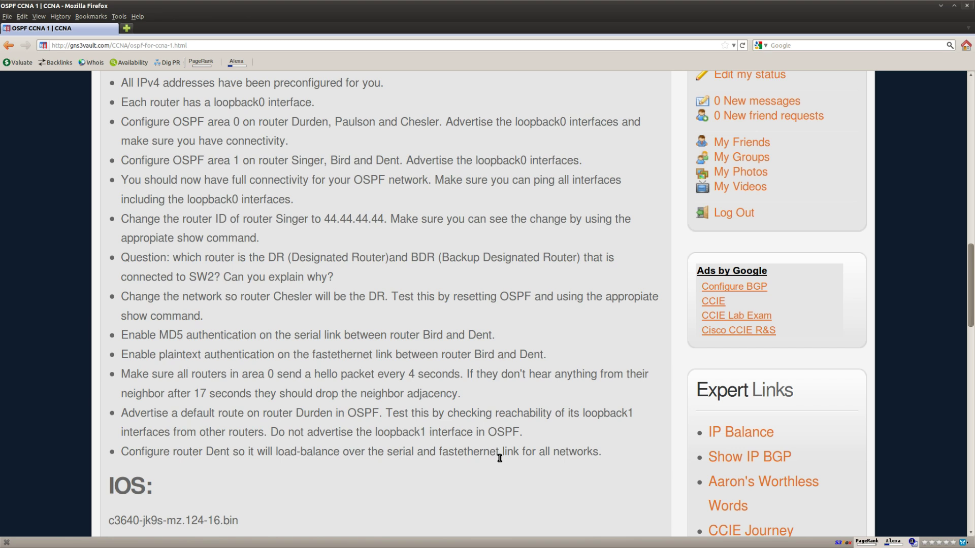
{"action": "left_click_drag", "start_coordinate": [603, 453], "coordinate": [117, 457]}
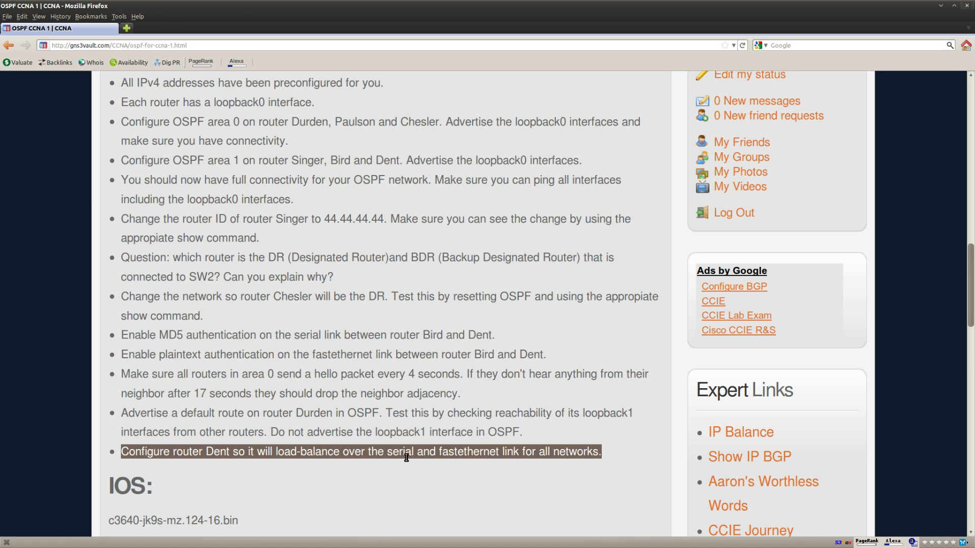
{"action": "left_click", "coordinate": [514, 466]}
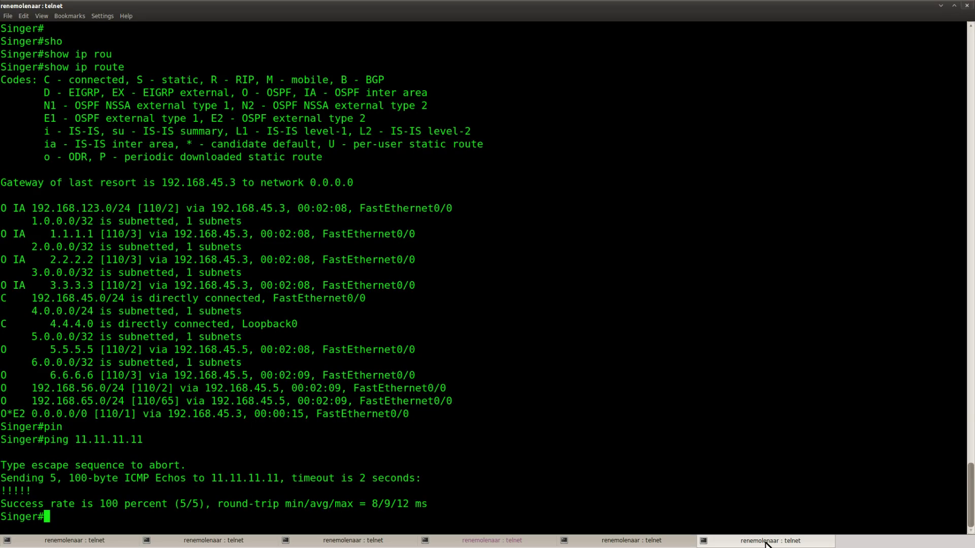
- Review Dent's routing table, noting routes to 1.1.1.1, 2.2.2.2, 3.3.3.3 and 192.168.45.0 use FastEthernet0/0
{"action": "left_click", "coordinate": [632, 541]}
{"action": "key", "text": "Return"}
{"action": "key", "text": "Return"}
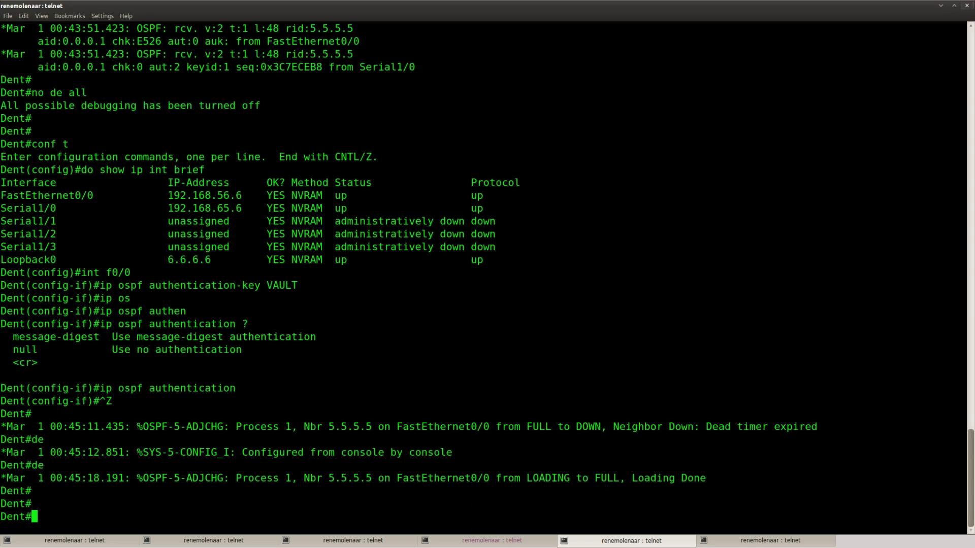
{"action": "type", "text": "sho"}
{"action": "key", "text": "Tab"}
{"action": "type", "text": "ip rou"}
{"action": "key", "text": "Tab"}
{"action": "key", "text": "Return"}
{"action": "key", "text": "space"}
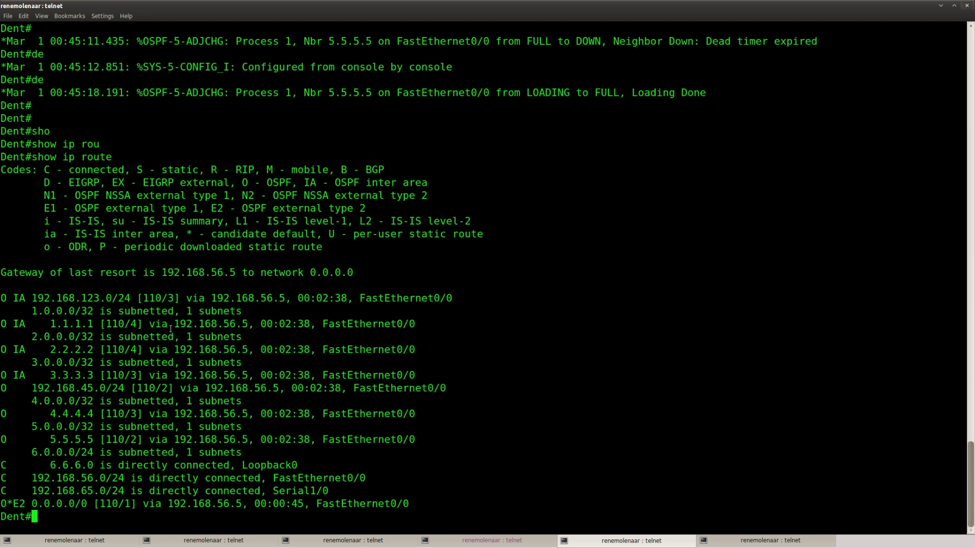
{"action": "left_click_drag", "start_coordinate": [453, 298], "coordinate": [321, 325]}
{"action": "left_click_drag", "start_coordinate": [414, 353], "coordinate": [320, 351]}
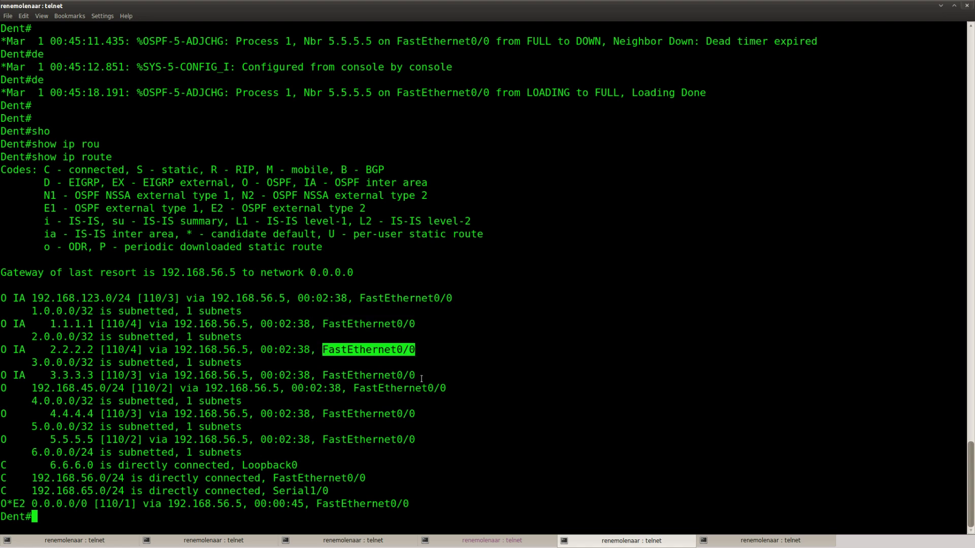
{"action": "left_click_drag", "start_coordinate": [415, 377], "coordinate": [322, 377]}
{"action": "left_click_drag", "start_coordinate": [446, 389], "coordinate": [353, 389]}
{"action": "left_click", "coordinate": [353, 388]}
- Set OSPF cost 10 on Dent's FastEthernet0/0 and Serial1/0 interfaces
{"action": "key", "text": "Return"}
{"action": "key", "text": "Return"}
{"action": "type", "text": "conf t"}
{"action": "key", "text": "Return"}
{"action": "type", "text": "int f0/0"}
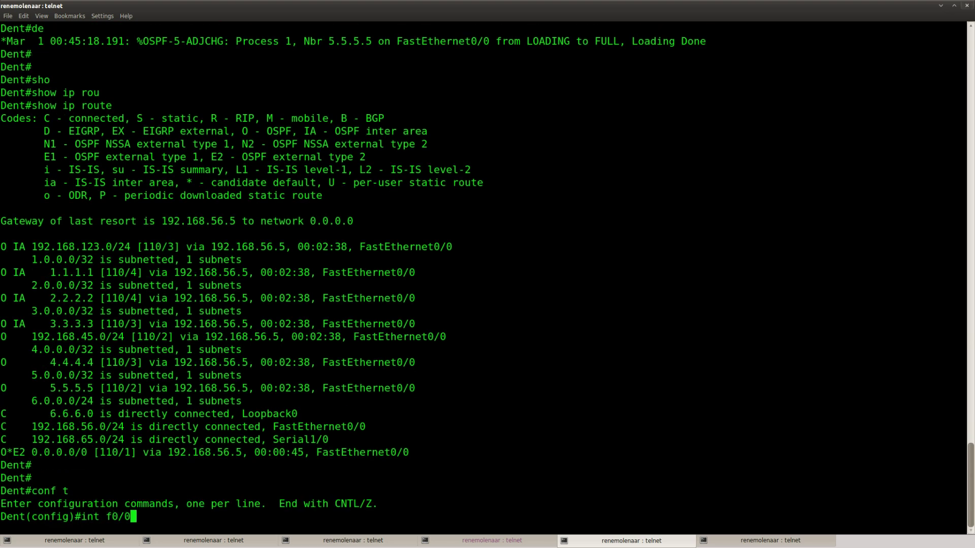
{"action": "key", "text": "Return"}
{"action": "type", "text": "ip os"}
{"action": "key", "text": "Tab"}
{"action": "type", "text": "co"}
{"action": "key", "text": "Tab"}
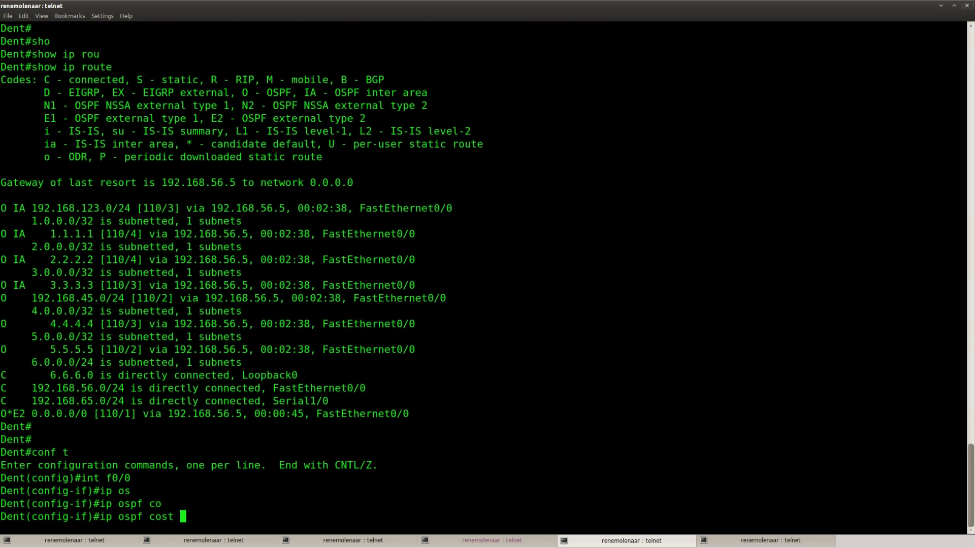
{"action": "type", "text": "10"}
{"action": "key", "text": "Return"}
{"action": "type", "text": "int s1/0"}
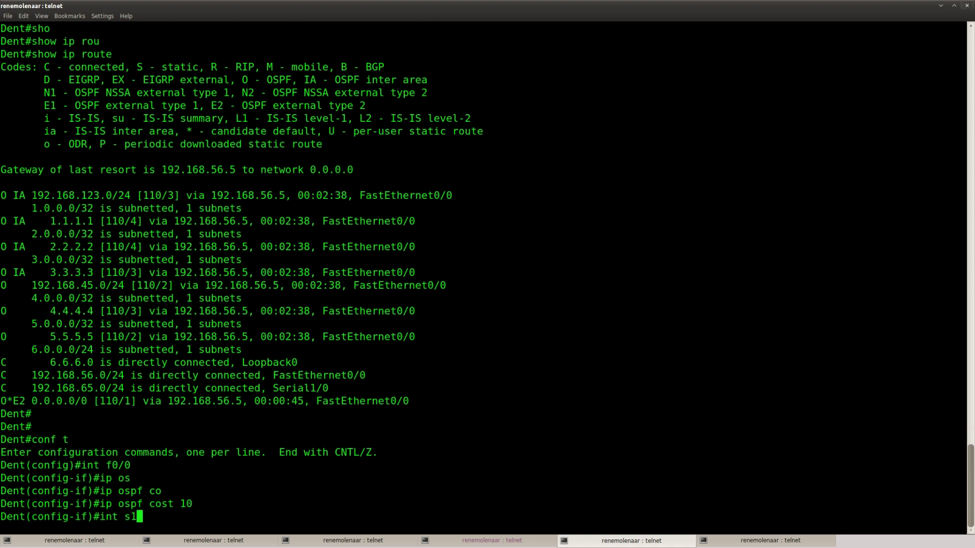
{"action": "key", "text": "Return"}
{"action": "key", "text": "Up"}
{"action": "key", "text": "Up"}
{"action": "key", "text": "Return"}
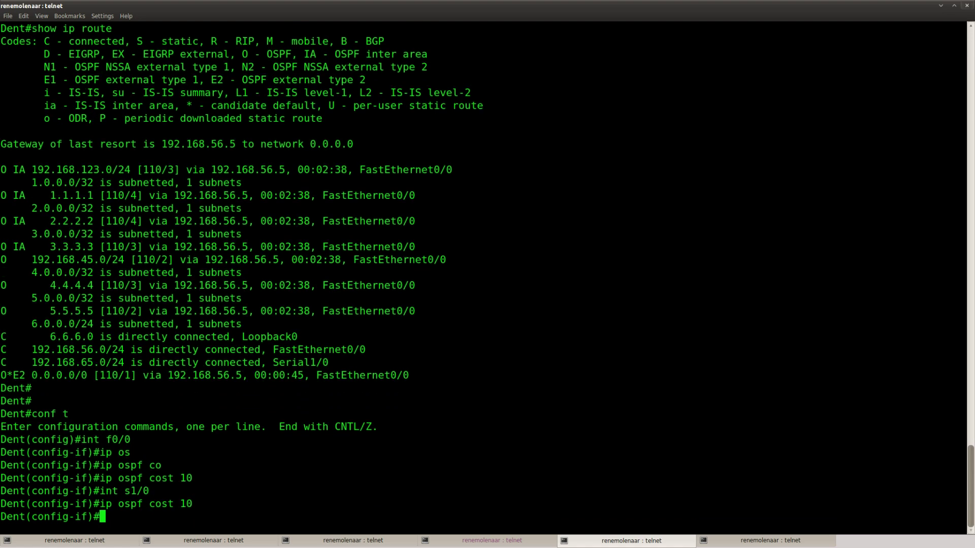
- Leave configuration mode and show Dent's updated routing table
{"action": "key", "text": "ctrl+z"}
{"action": "type", "text": "sho"}
{"action": "key", "text": "Tab"}
{"action": "type", "text": "ip rou"}
{"action": "key", "text": "Tab"}
- Display Dent's routing table several times, paging through the full output
{"action": "key", "text": "Return"}
{"action": "key", "text": "Return"}
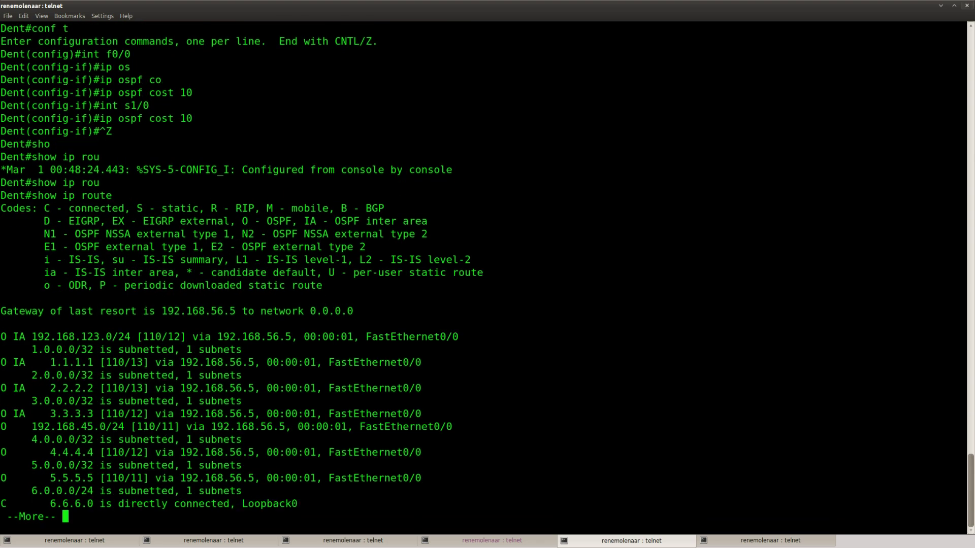
{"action": "key", "text": "space"}
{"action": "key", "text": "Up"}
{"action": "key", "text": "Return"}
{"action": "key", "text": "space"}
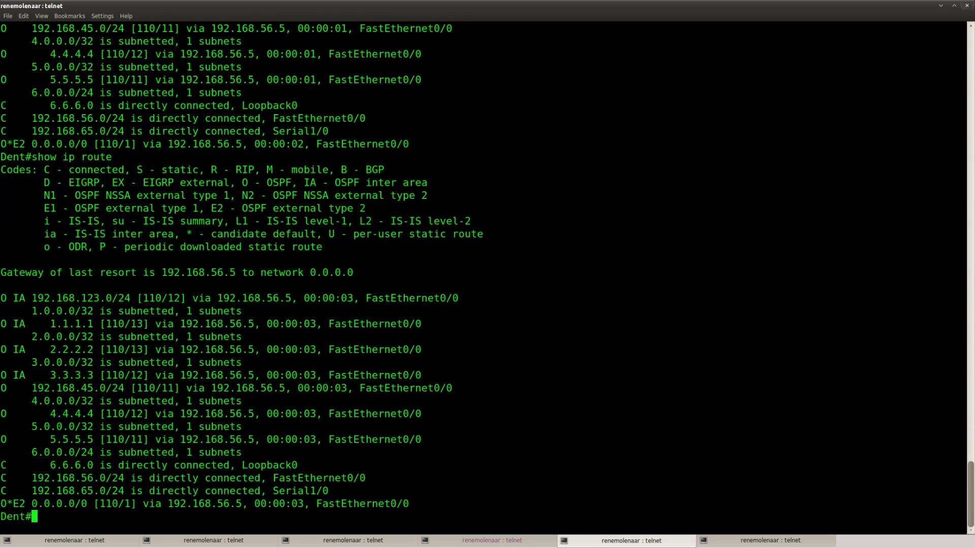
{"action": "key", "text": "Return"}
{"action": "key", "text": "Return"}
{"action": "key", "text": "Up"}
{"action": "key", "text": "Return"}
{"action": "key", "text": "space"}
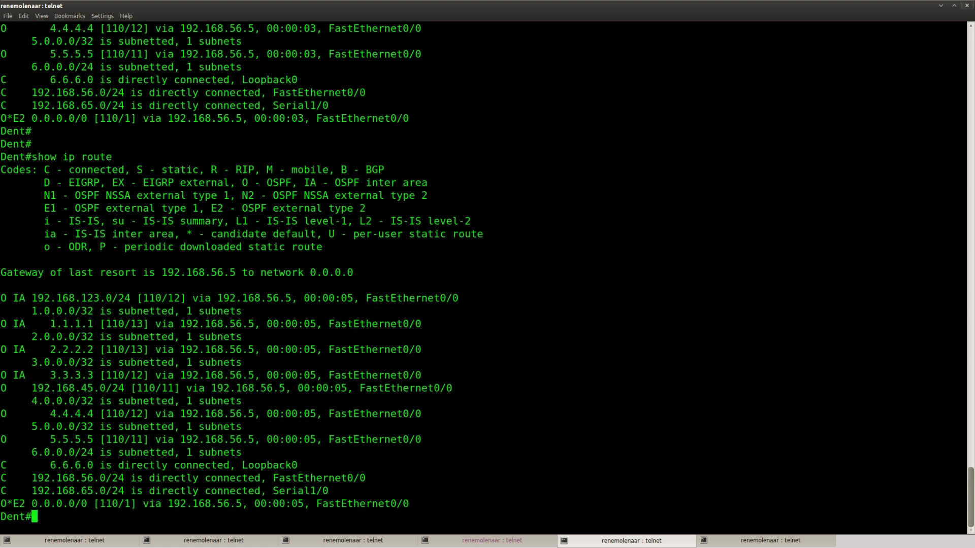
- Inspect Serial1/0 with show ip int and show ip ospf int, confirming its OSPF cost is 10
{"action": "key", "text": "Return"}
{"action": "key", "text": "Return"}
{"action": "type", "text": "show ip "}
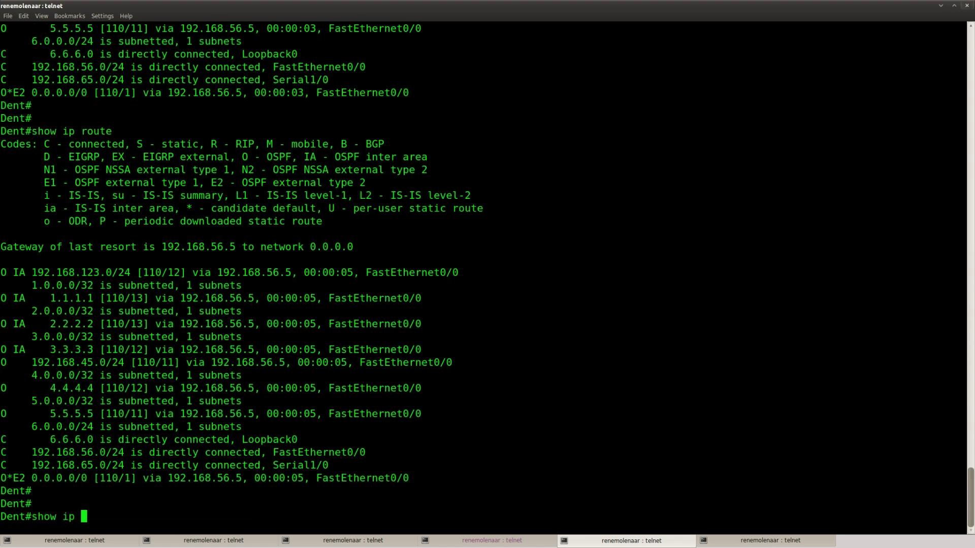
{"action": "type", "text": "int s1/0"}
{"action": "key", "text": "Return"}
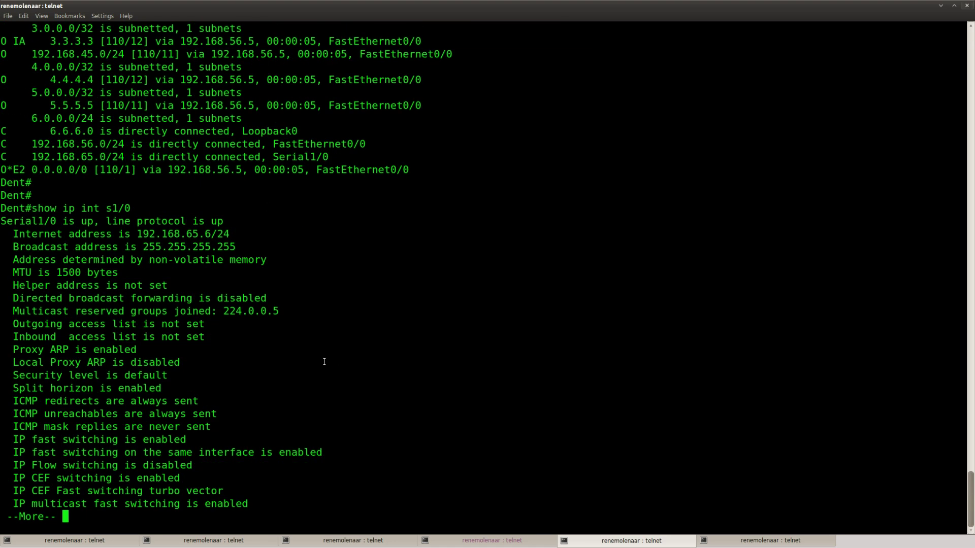
{"action": "type", "text": "qshow ip ospf int s1/0"}
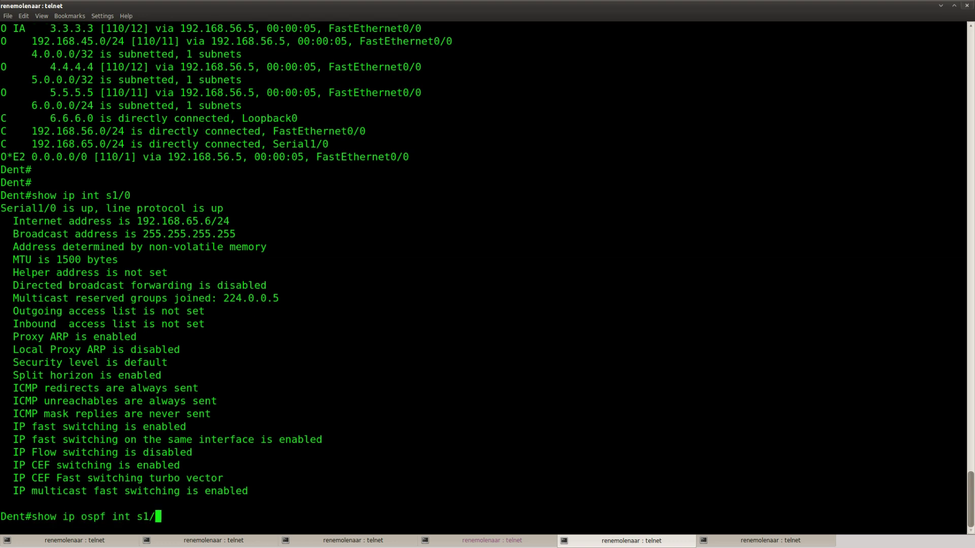
{"action": "key", "text": "Return"}
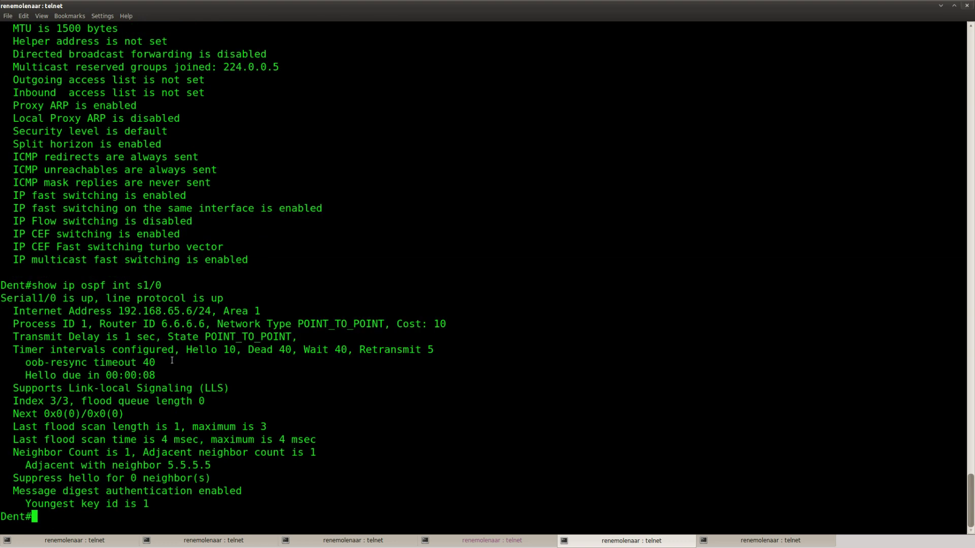
{"action": "left_click_drag", "start_coordinate": [446, 324], "coordinate": [398, 326]}
{"action": "left_click", "coordinate": [336, 402]}
- Show OSPF details for FastEthernet0/0 and confirm its cost is also 10
{"action": "key", "text": "Up"}
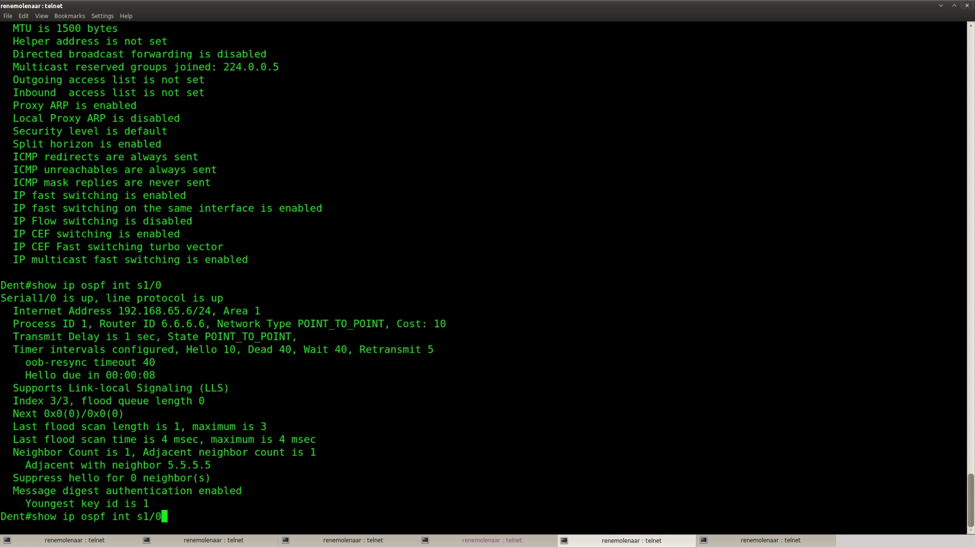
{"action": "key", "text": "BackSpace"}
{"action": "key", "text": "BackSpace"}
{"action": "key", "text": "BackSpace"}
{"action": "key", "text": "BackSpace"}
{"action": "type", "text": "f0/0"}
{"action": "key", "text": "Return"}
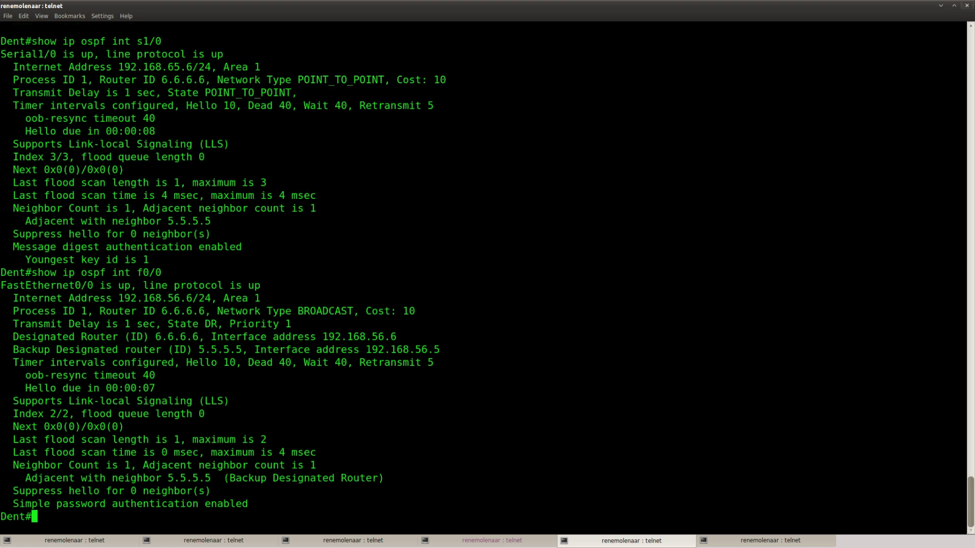
{"action": "left_click_drag", "start_coordinate": [423, 310], "coordinate": [366, 311]}
{"action": "left_click", "coordinate": [342, 385]}
- Rerun show ip route, confirming equal-cost paths to 1.1.1.1 and 2.2.2.2, then return to the lab page
{"action": "key", "text": "Return"}
{"action": "type", "text": "sho"}
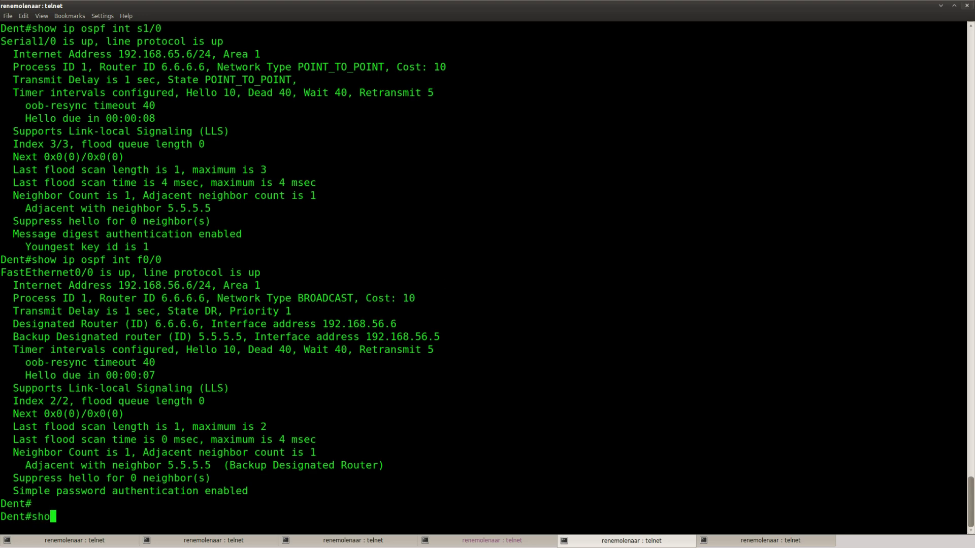
{"action": "key", "text": "Tab"}
{"action": "type", "text": "ip rou"}
{"action": "key", "text": "Tab"}
{"action": "key", "text": "Return"}
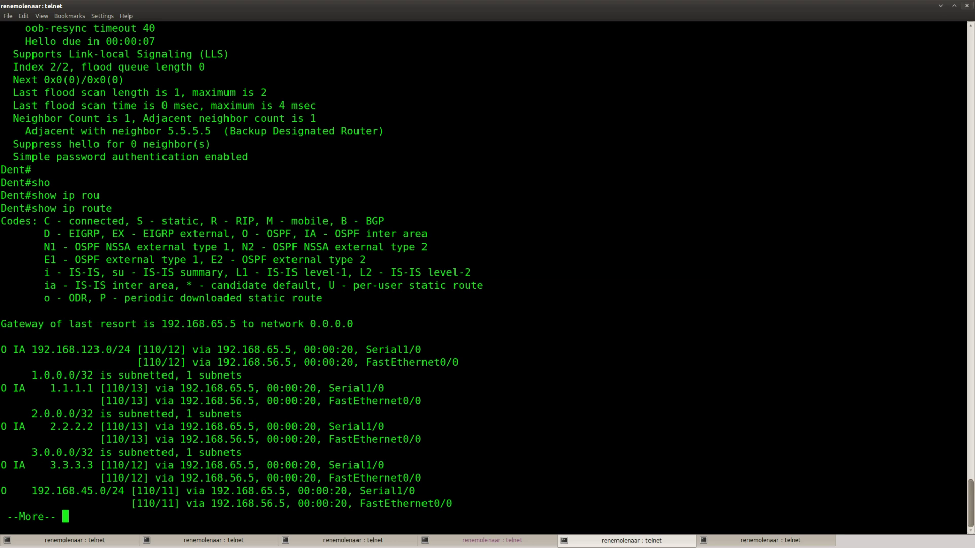
{"action": "key", "text": "space"}
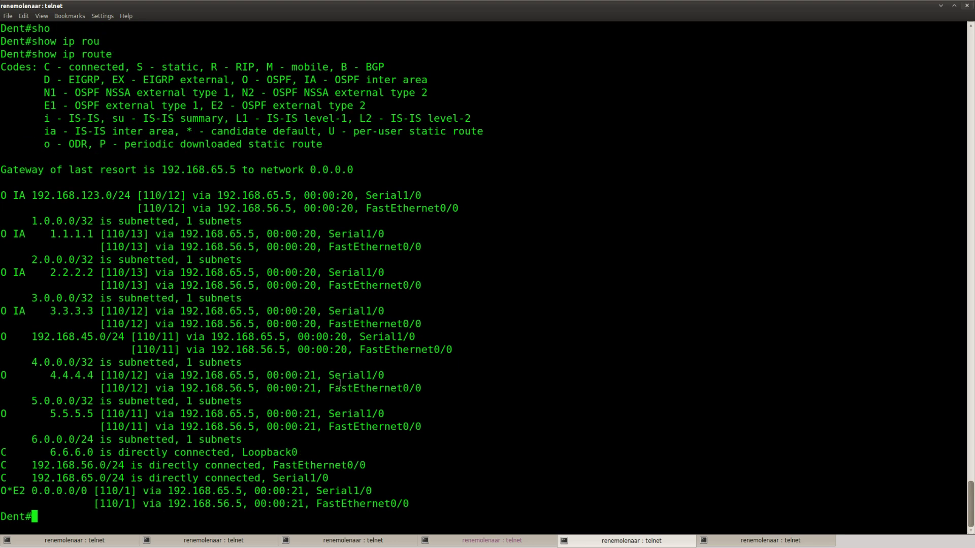
{"action": "left_click_drag", "start_coordinate": [428, 247], "coordinate": [1, 234]}
{"action": "left_click_drag", "start_coordinate": [428, 285], "coordinate": [2, 272]}
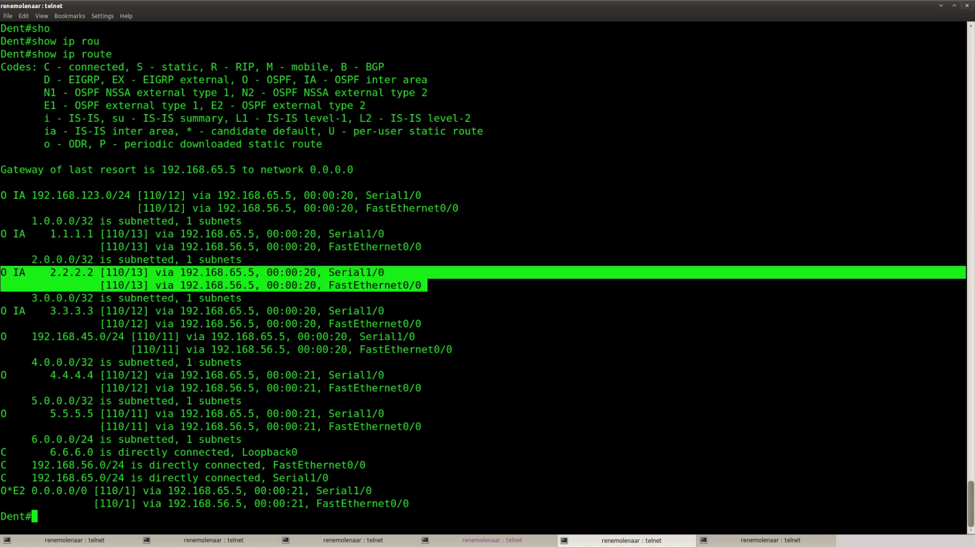
{"action": "key", "text": "alt+Tab"}
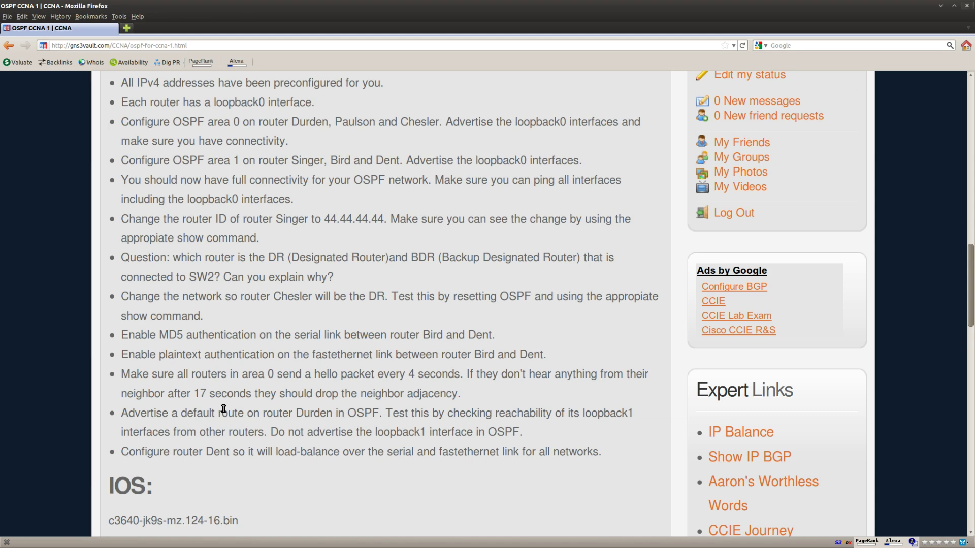
- Scroll the GNS3Vault lab page down to the IOS image and Topology section
{"action": "scroll", "coordinate": [233, 416], "scroll_direction": "down", "scroll_amount": 3}
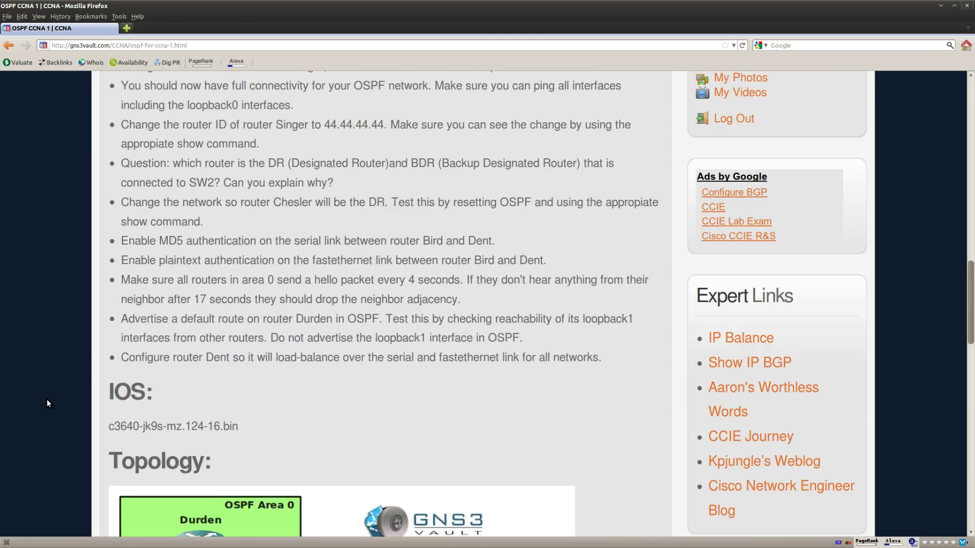